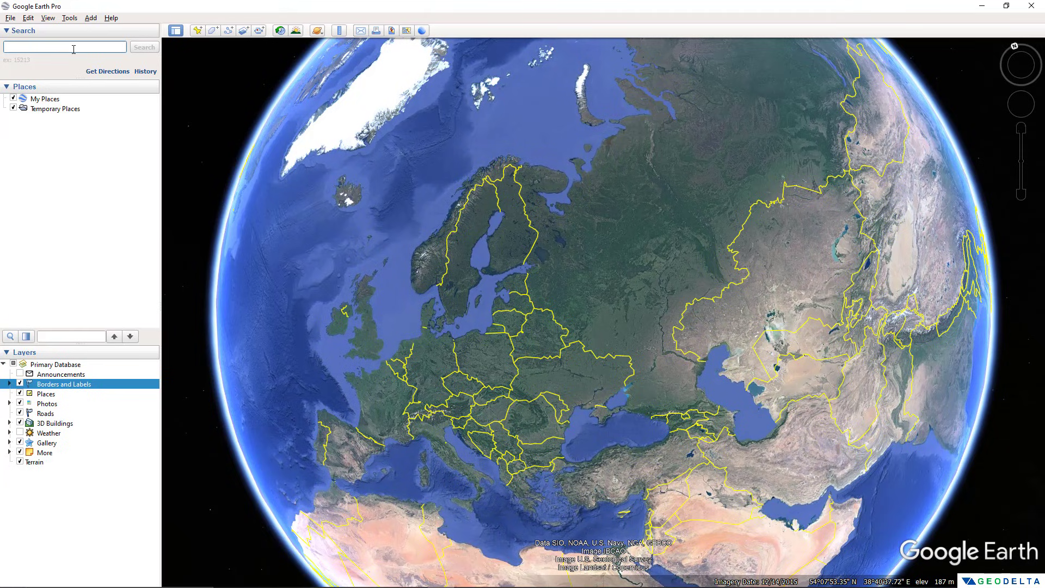
# - Search for Salzburg, Austria, and bring the Wolfgangsee lake area east of the city into view
pyautogui.write('Salzburg')
pyautogui.click(46, 56)
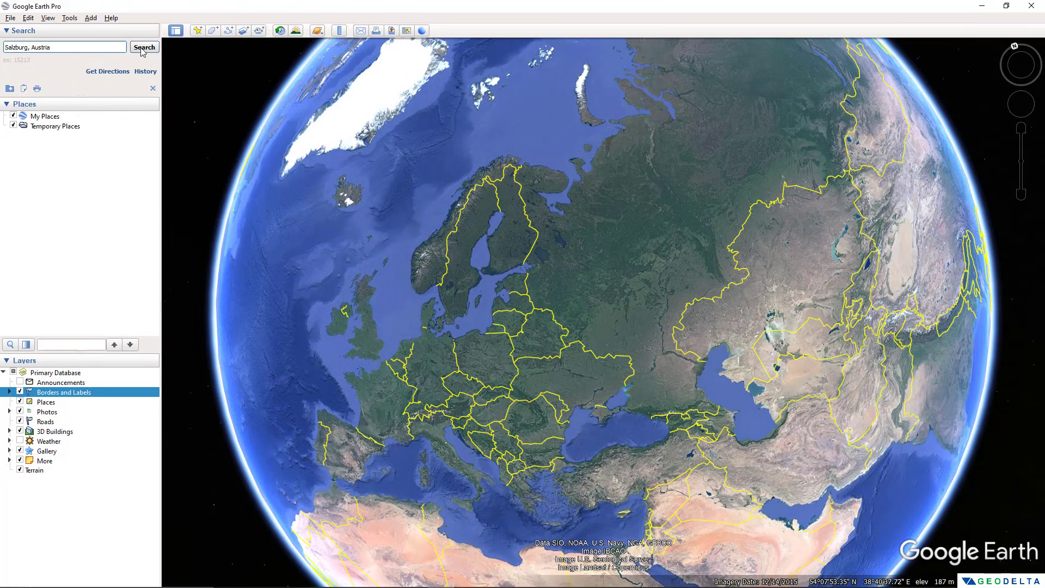
pyautogui.click(143, 48)
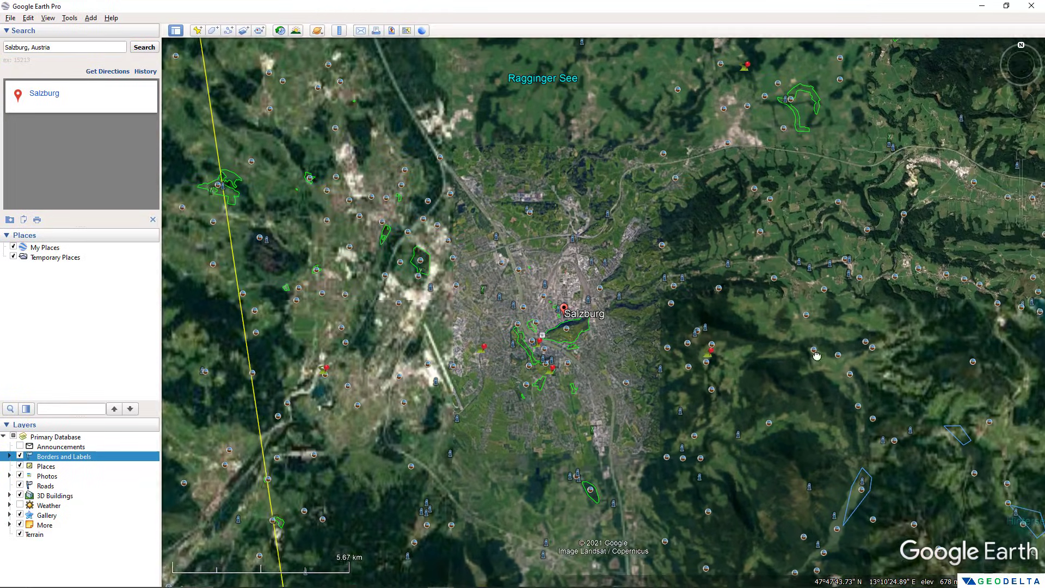
pyautogui.moveTo(816, 355); pyautogui.dragTo(435, 326)
pyautogui.moveTo(854, 399); pyautogui.dragTo(560, 411)
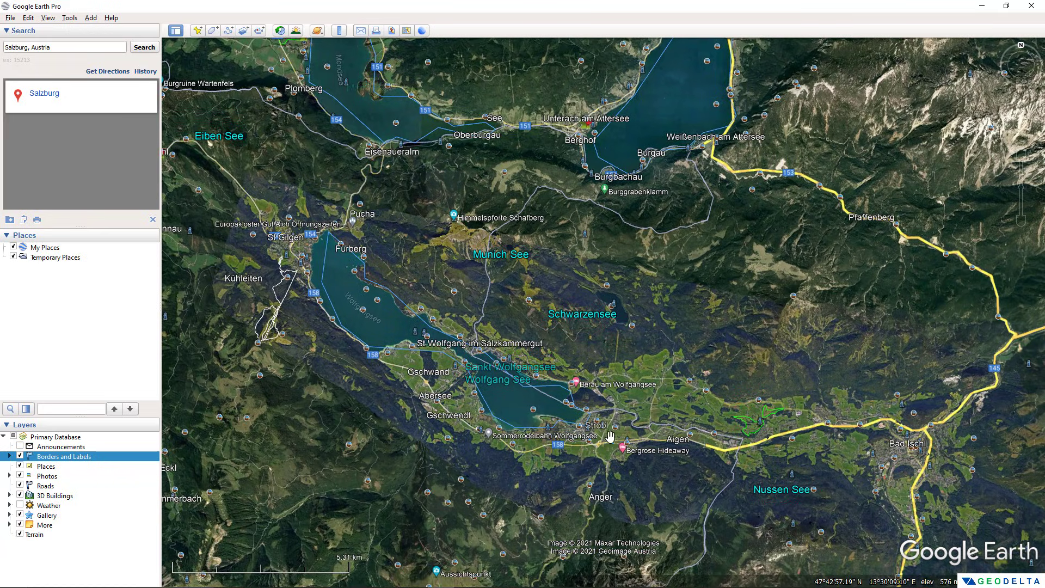
pyautogui.scroll(2, 497, 417)
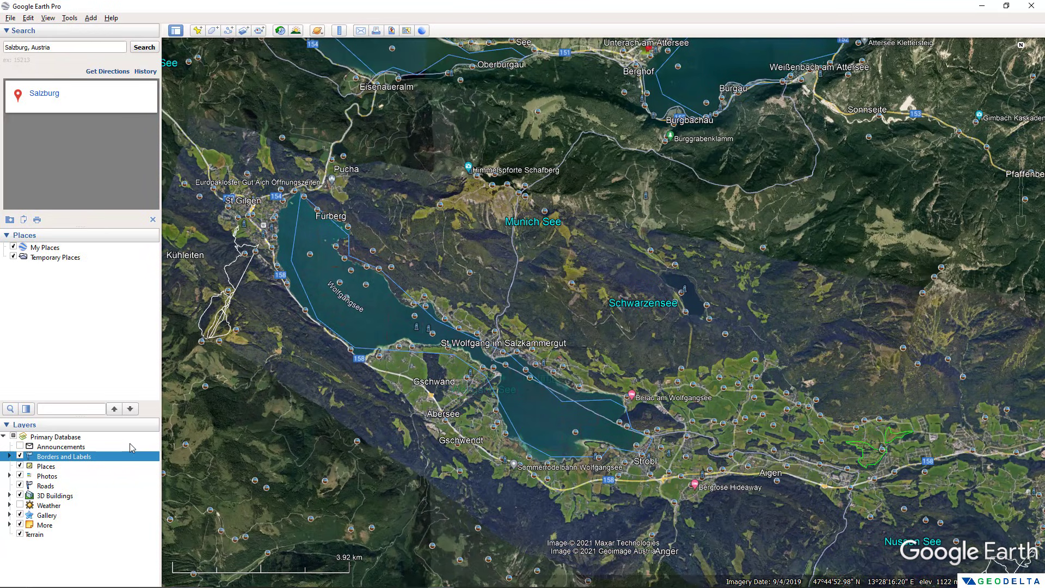
# - Turn off the Borders and Labels, Places, Photos, Roads, 3D Buildings, Gallery, More and Terrain layers
pyautogui.click(19, 456)
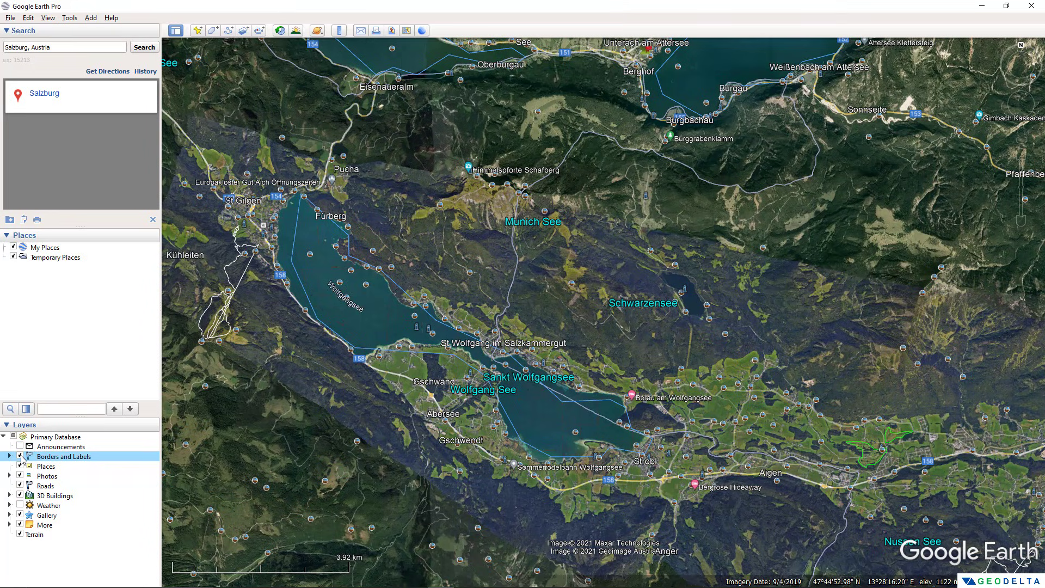
pyautogui.click(20, 466)
pyautogui.click(19, 475)
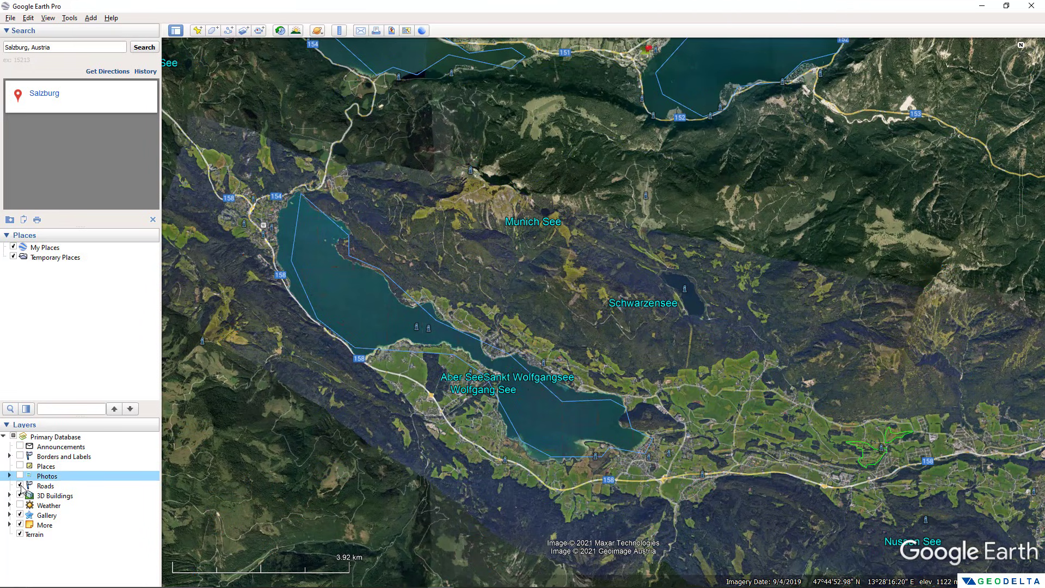
pyautogui.click(19, 485)
pyautogui.click(20, 495)
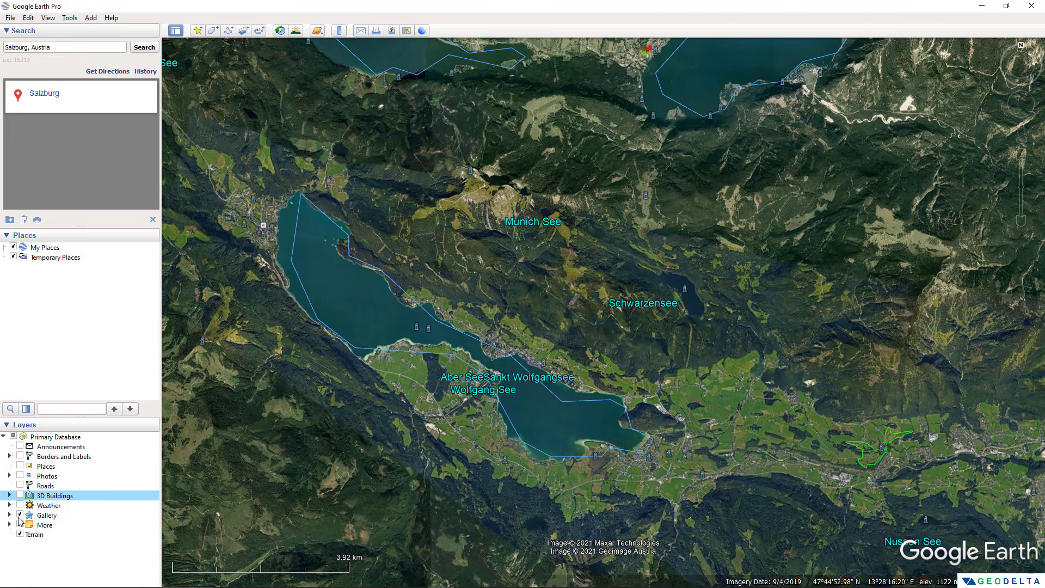
pyautogui.click(19, 515)
pyautogui.click(20, 525)
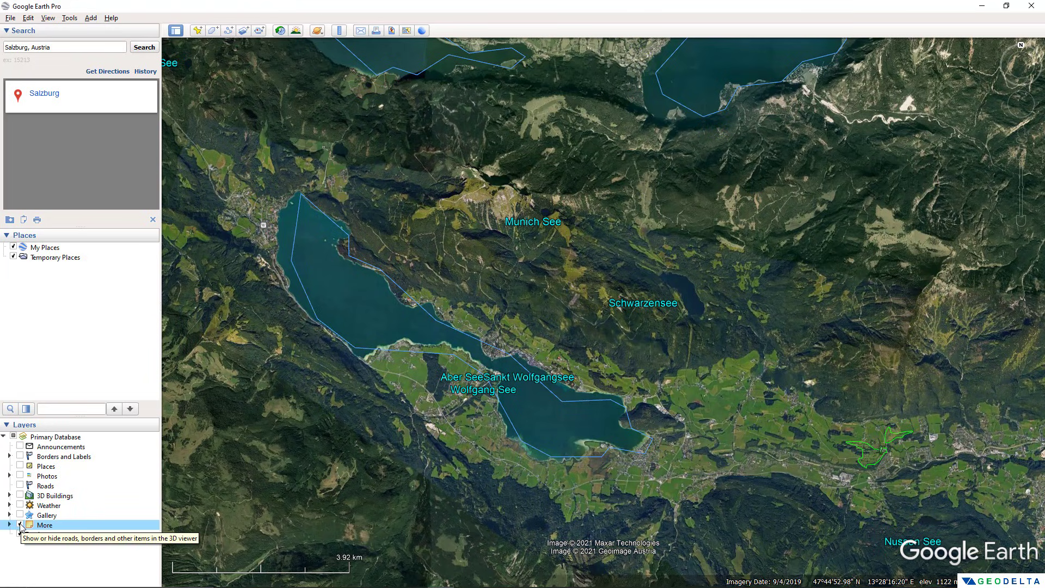
pyautogui.click(20, 525)
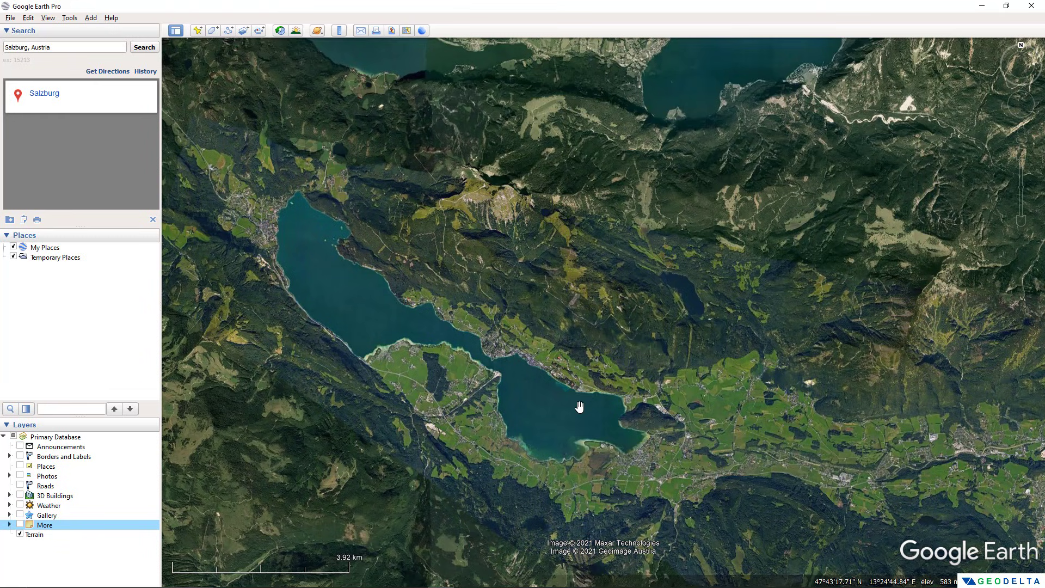
pyautogui.moveTo(486, 378); pyautogui.dragTo(541, 401)
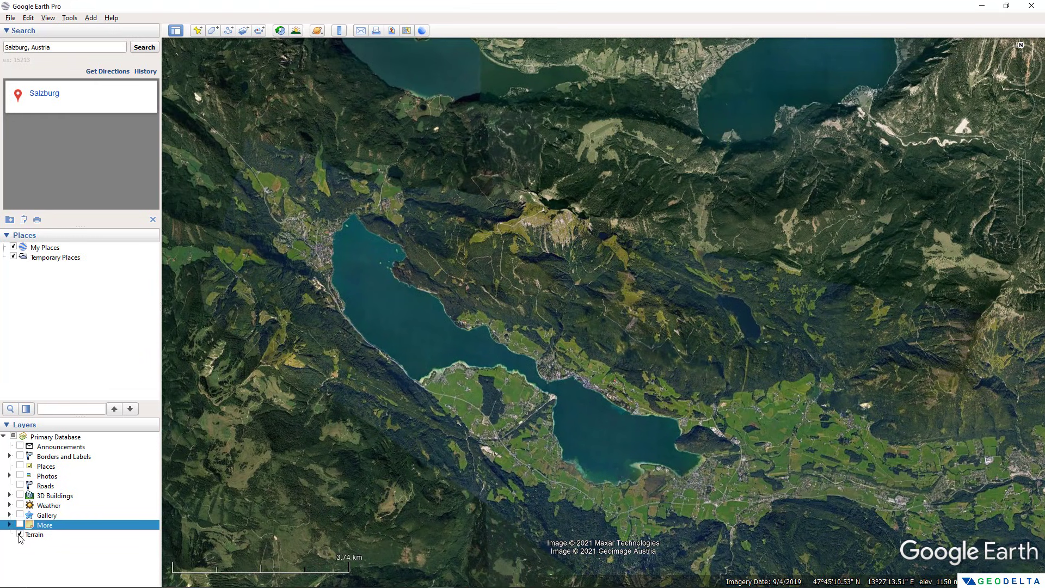
pyautogui.click(20, 534)
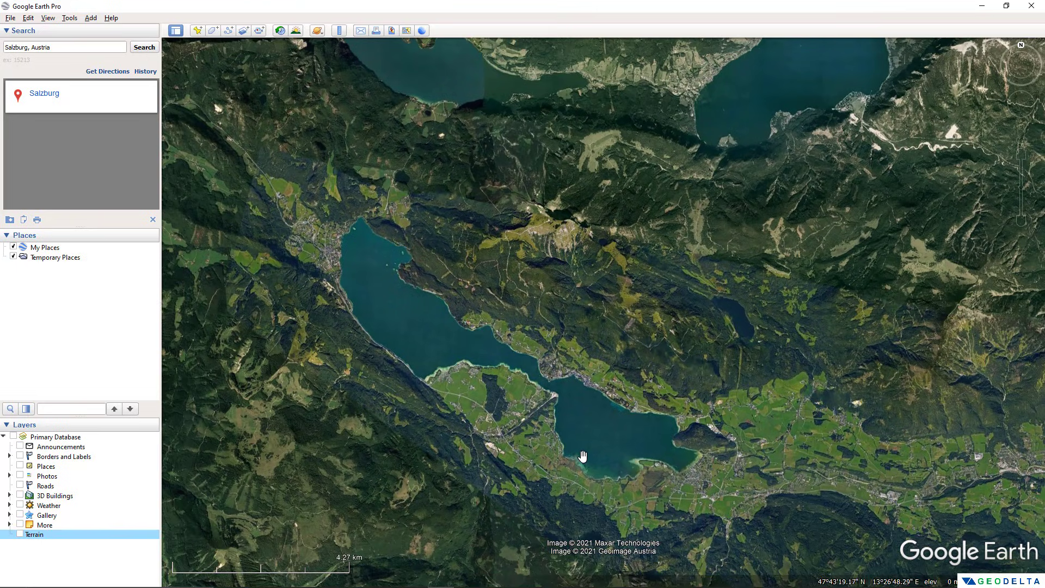
# - Import the ESRI shapefiles route_A and route_B from the 36. Introduction to Google Maps folder
pyautogui.scroll(3, 582, 456)
pyautogui.scroll(3, 483, 429)
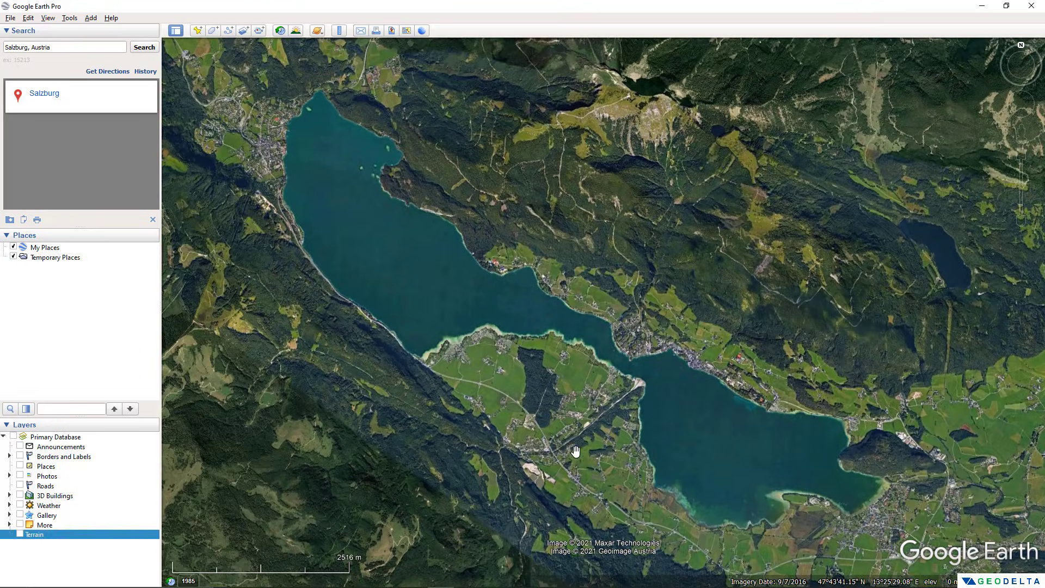
pyautogui.scroll(5, 599, 469)
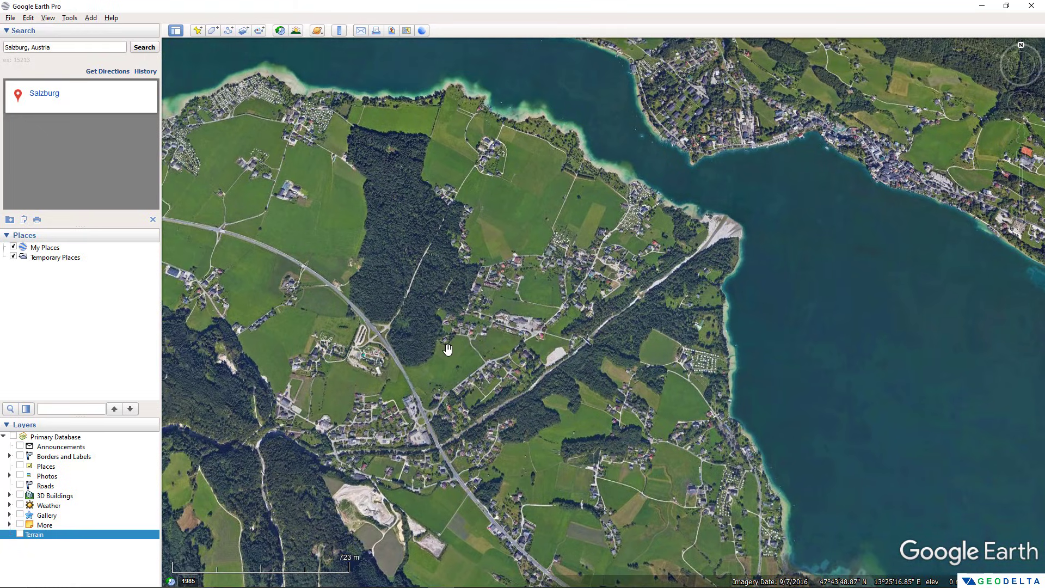
pyautogui.moveTo(449, 343); pyautogui.dragTo(550, 348)
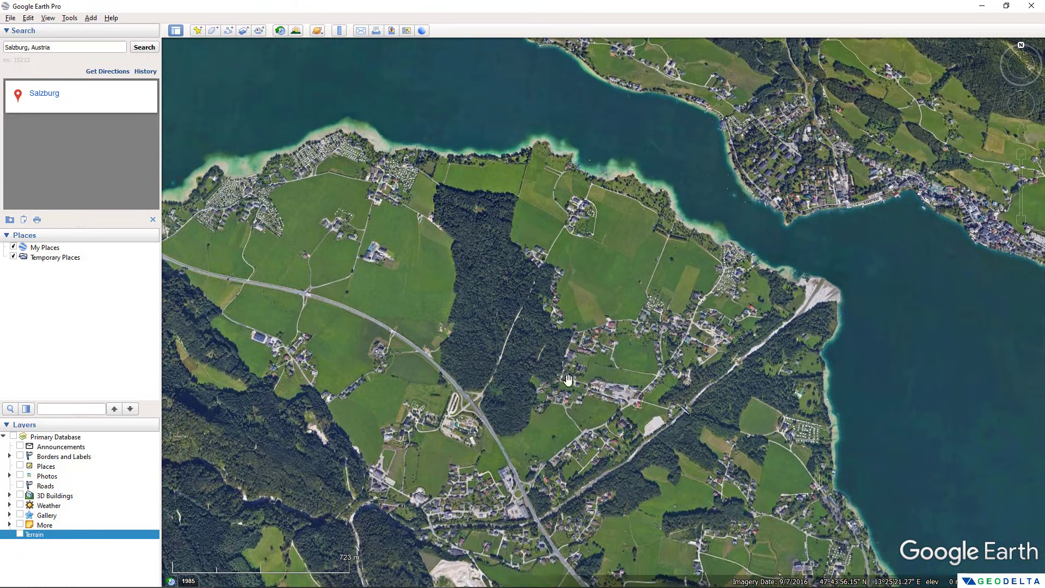
pyautogui.scroll(1, 601, 422)
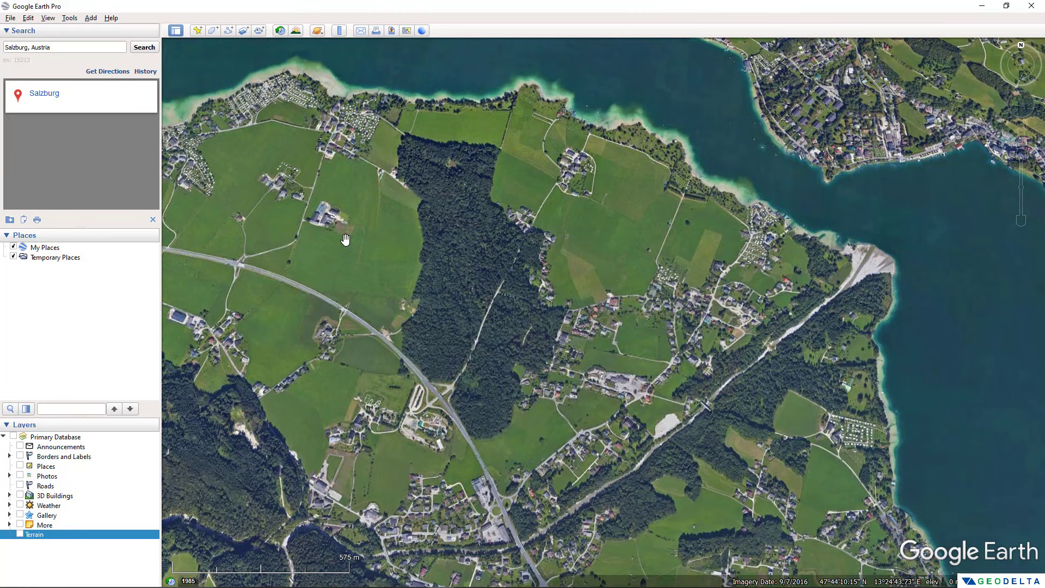
pyautogui.click(10, 18)
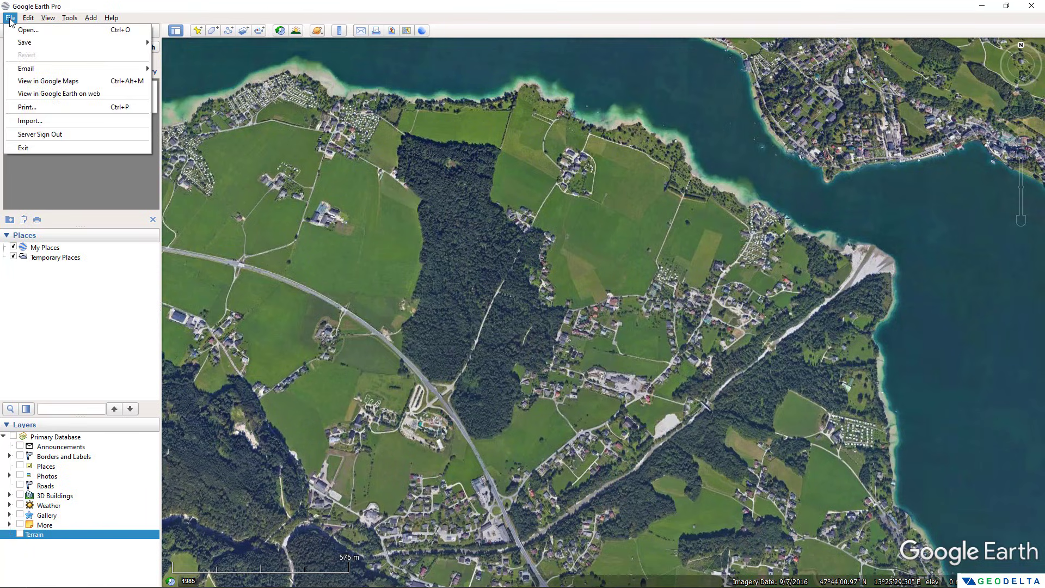
pyautogui.click(30, 120)
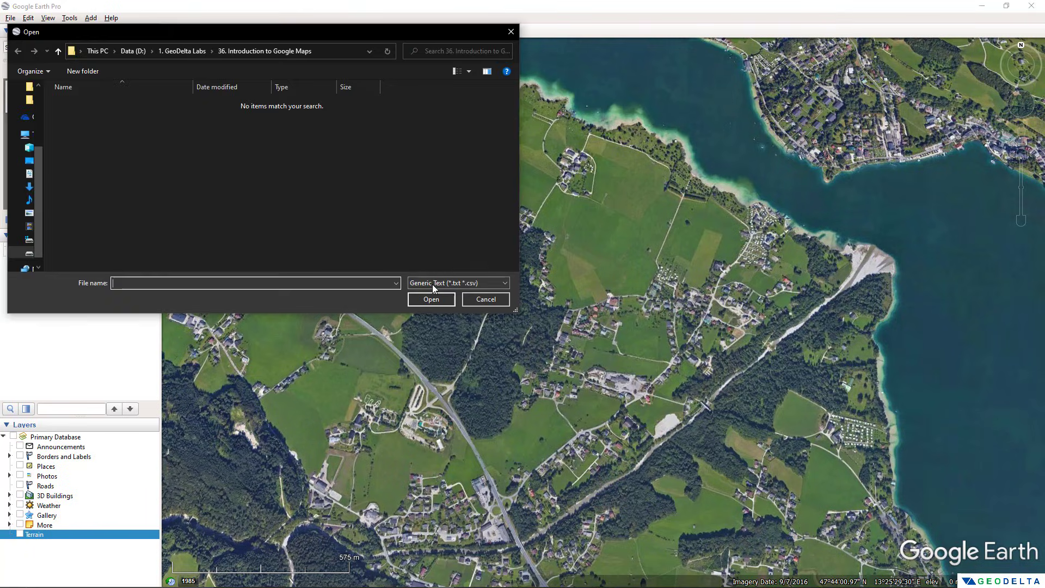
pyautogui.click(433, 285)
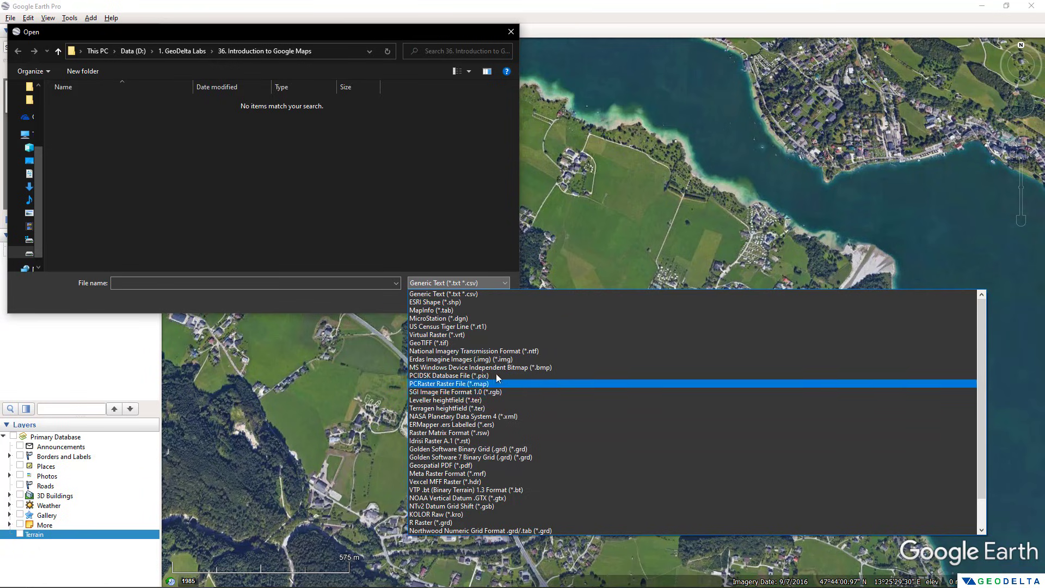
pyautogui.click(446, 302)
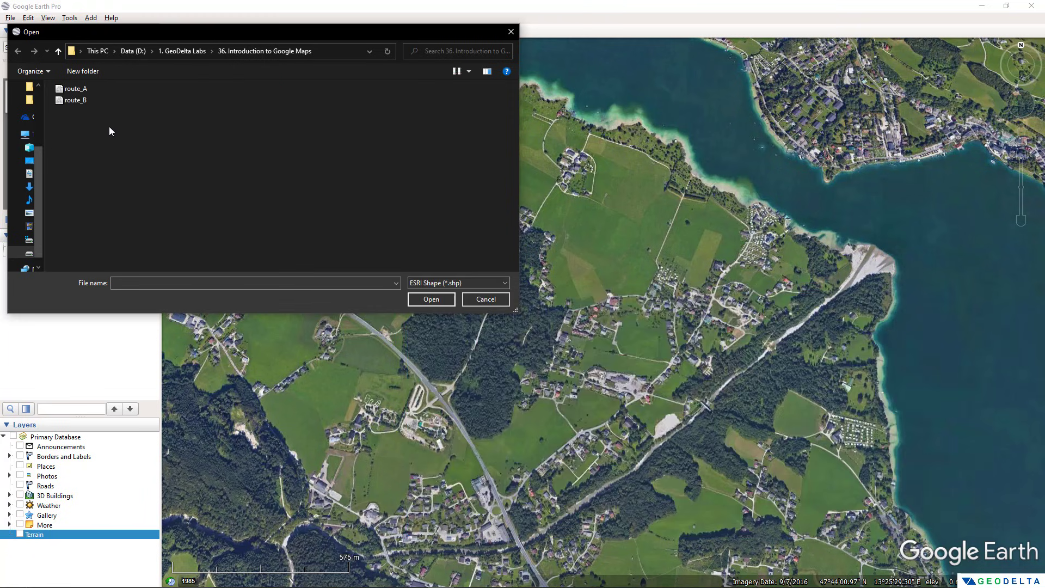
pyautogui.click(81, 91)
pyautogui.keyDown('ctrl'); pyautogui.click(71, 88); pyautogui.keyUp('ctrl')
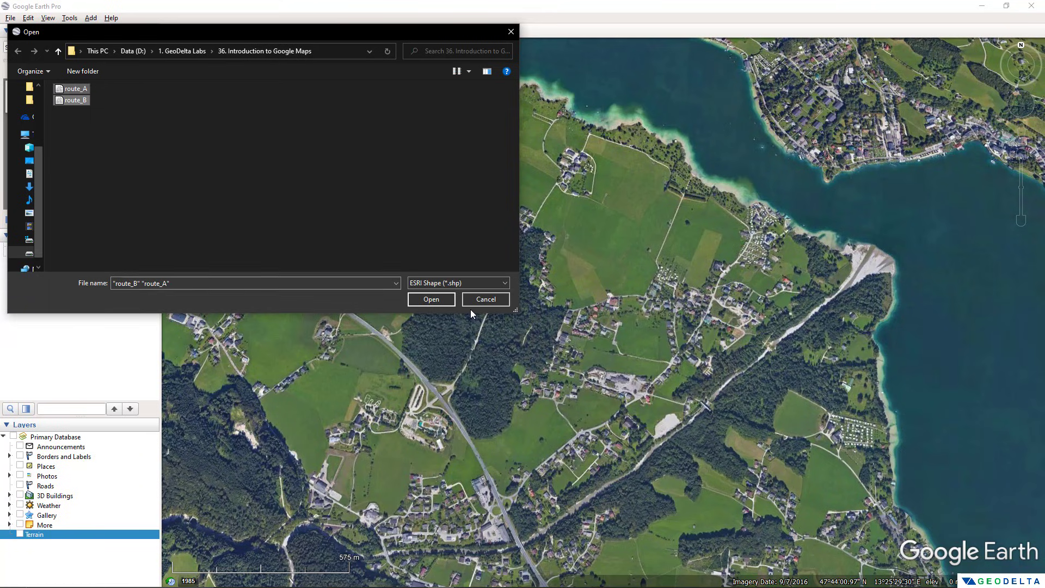
pyautogui.click(436, 301)
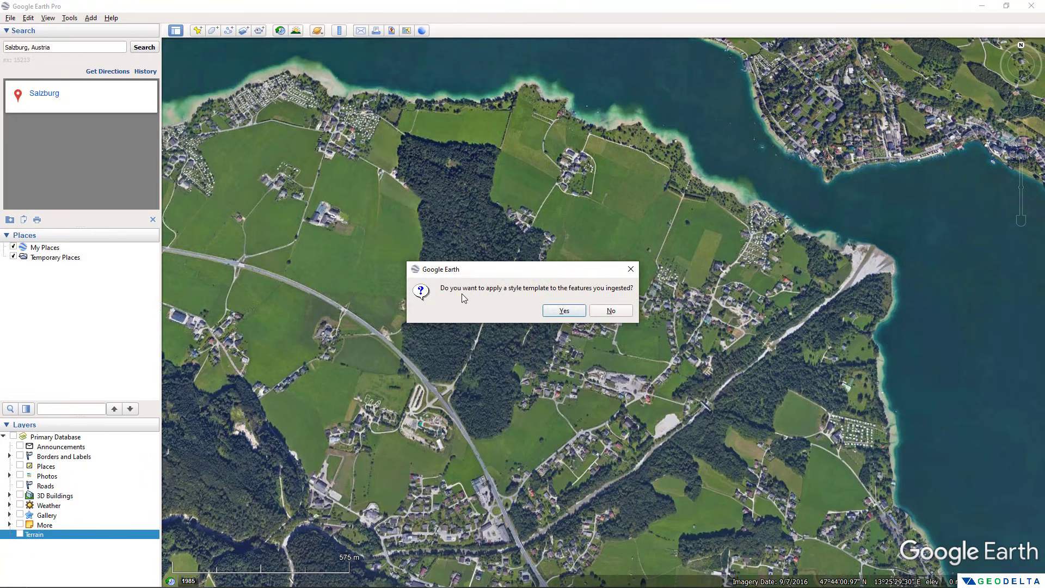
# - Create a new style template for the imported features and set its name field to Name
pyautogui.click(563, 312)
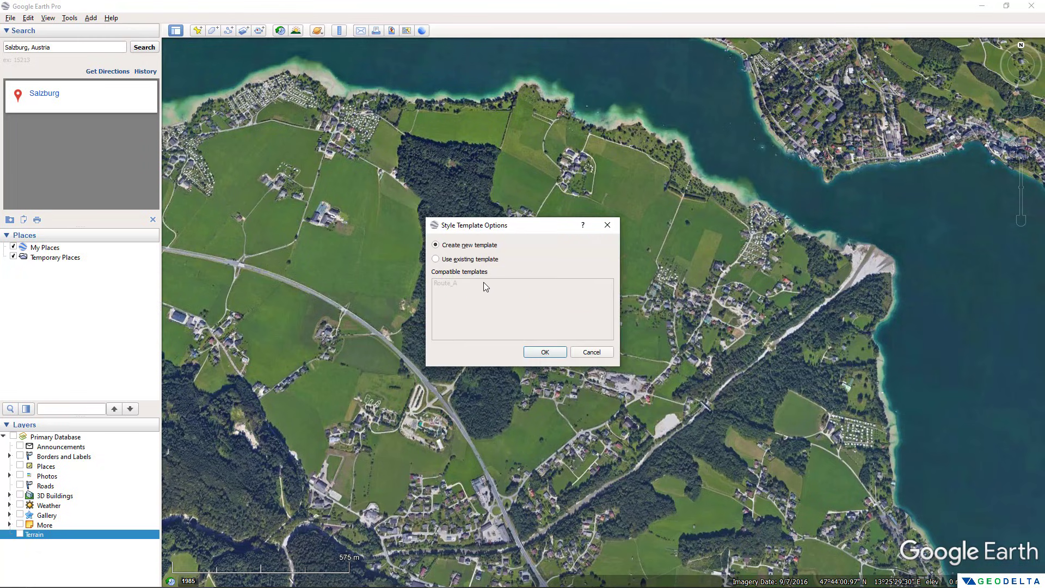
pyautogui.click(545, 353)
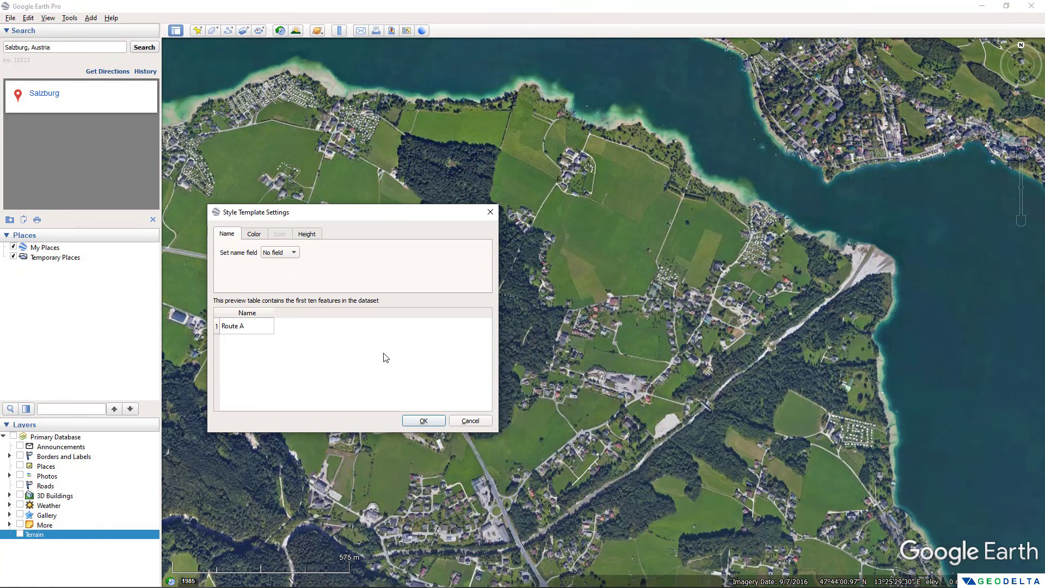
pyautogui.click(247, 330)
pyautogui.click(283, 253)
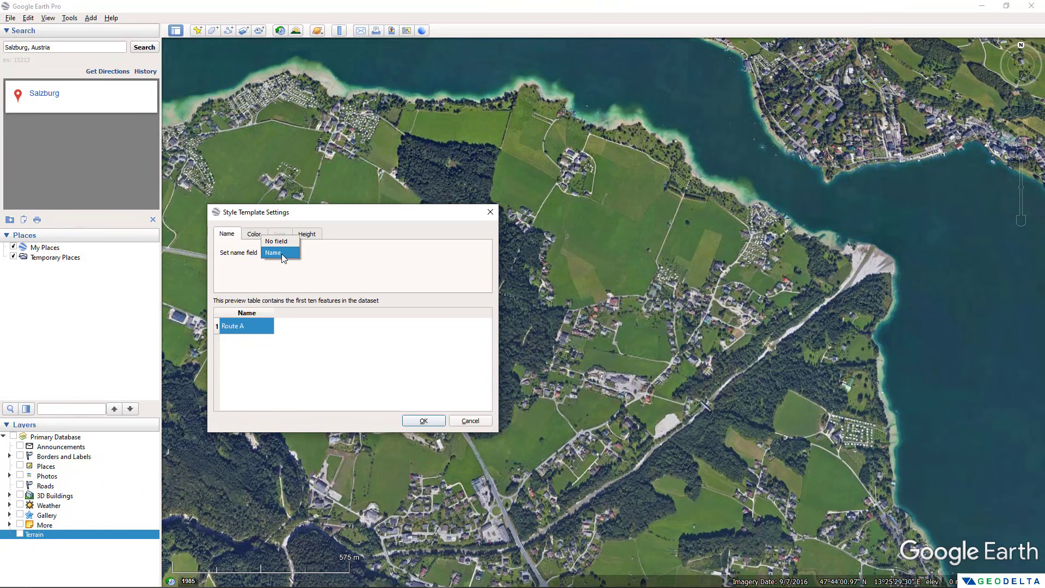
pyautogui.click(283, 253)
pyautogui.click(258, 234)
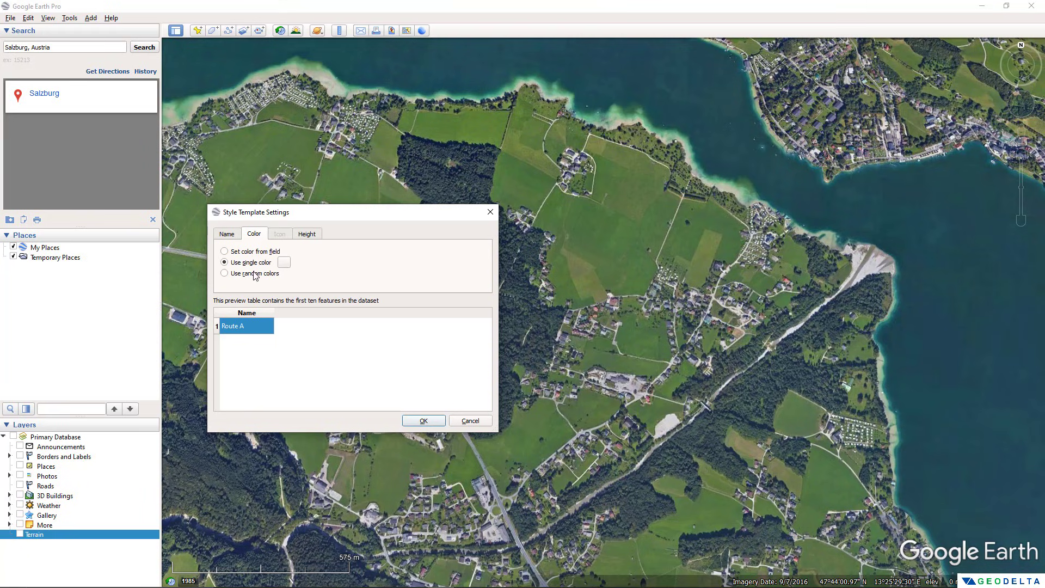
pyautogui.click(284, 262)
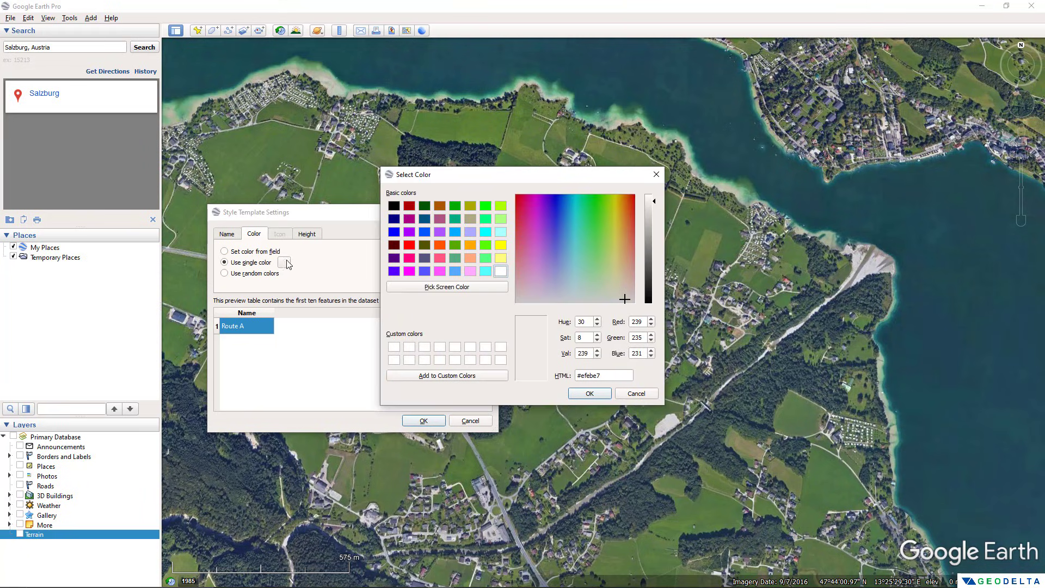
pyautogui.press('Escape')
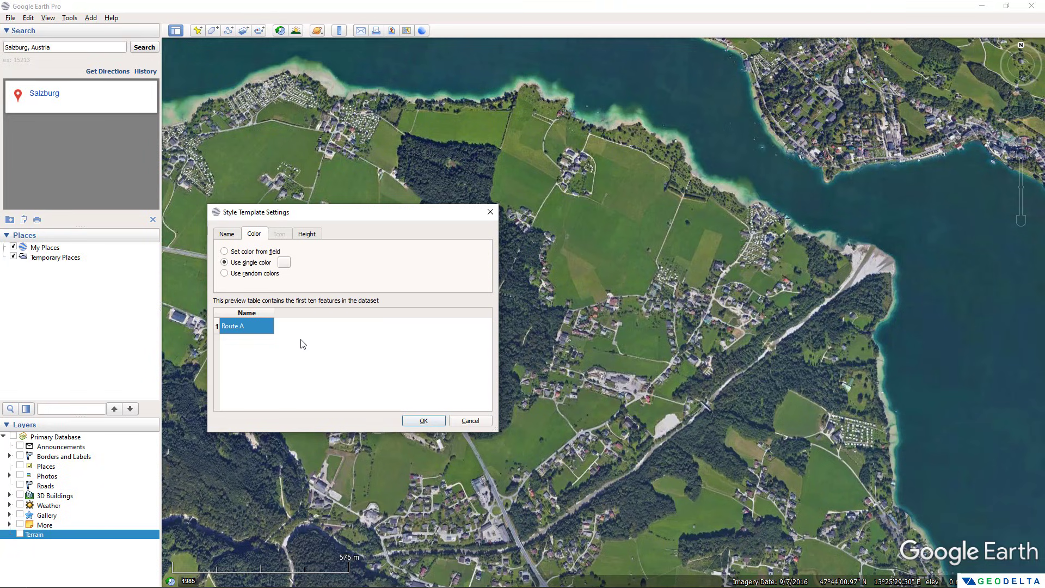
pyautogui.click(309, 235)
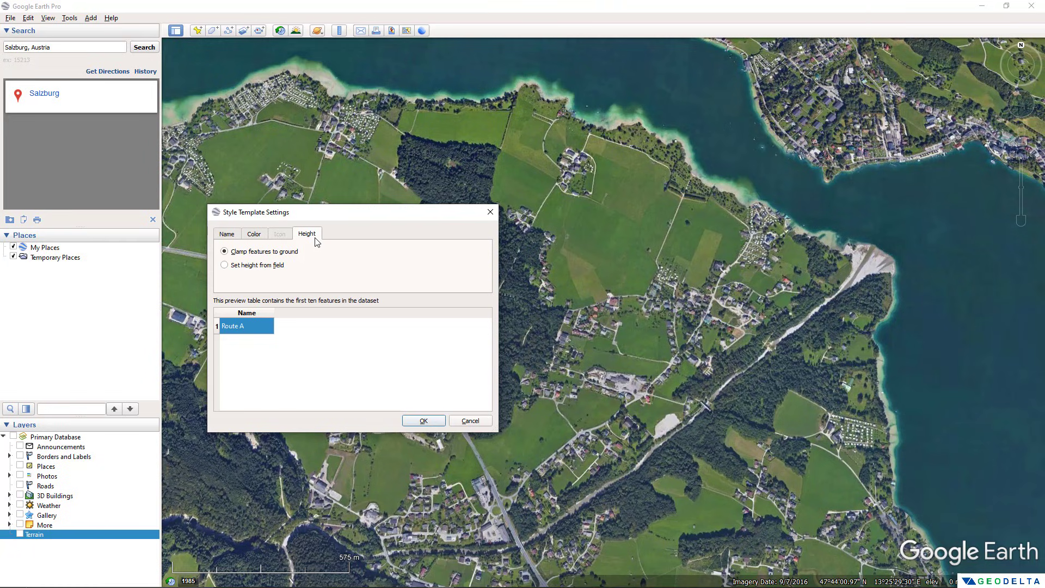
# - Set the style template to use random colors and save it as jogging_tracks
pyautogui.click(254, 233)
pyautogui.hotkey('alt', 'r')
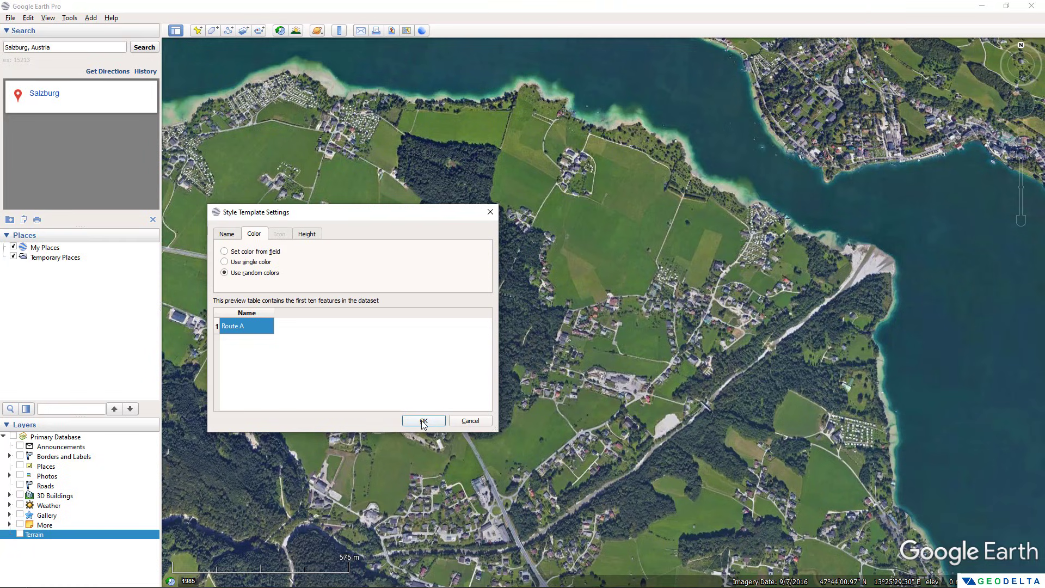
pyautogui.click(423, 420)
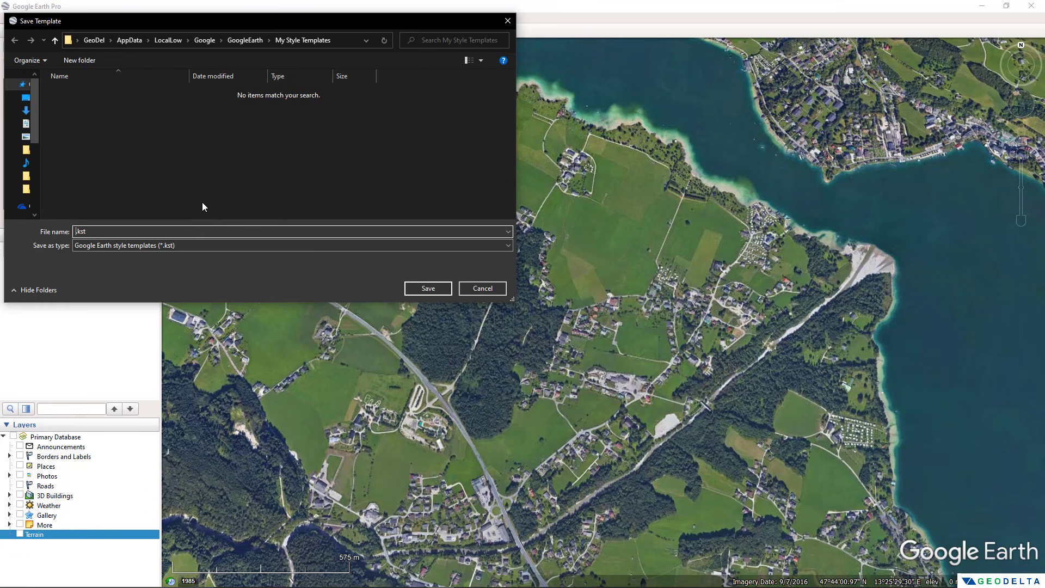
pyautogui.write('jogging_tracks')
pyautogui.click(423, 292)
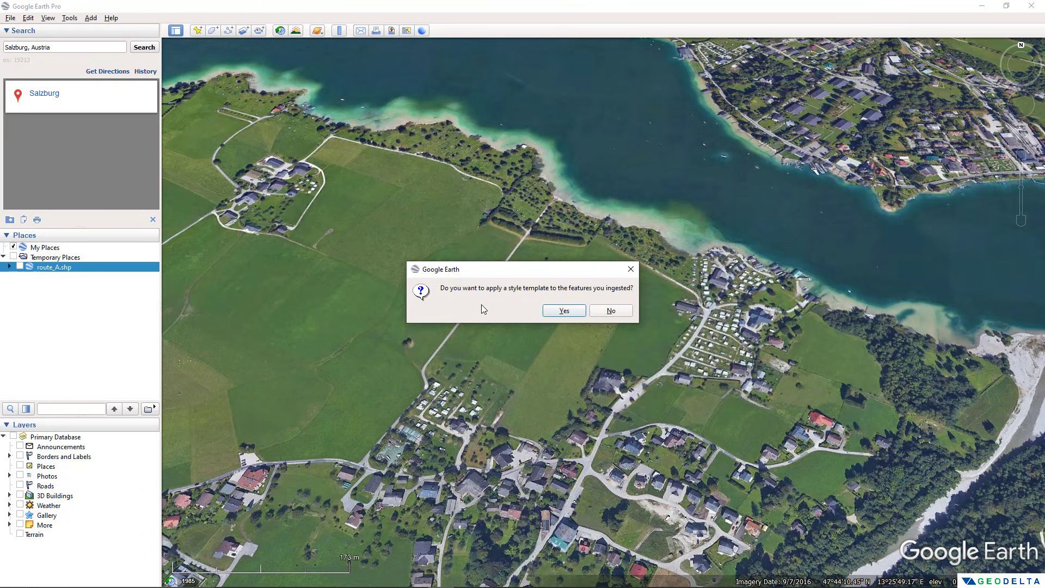
# - Apply the existing jogging_tracks style template to the route_B features
pyautogui.click(569, 314)
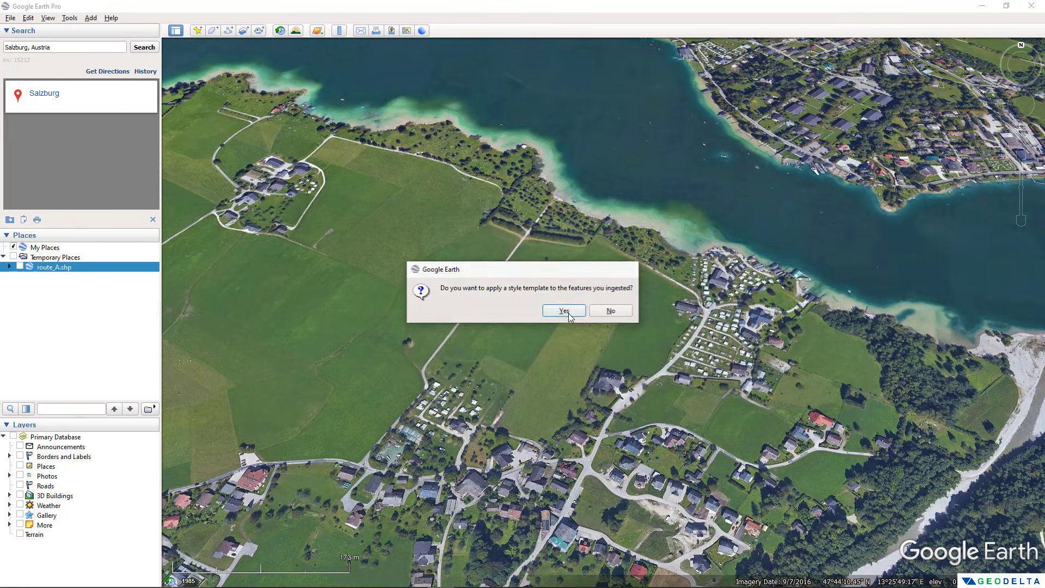
pyautogui.click(466, 259)
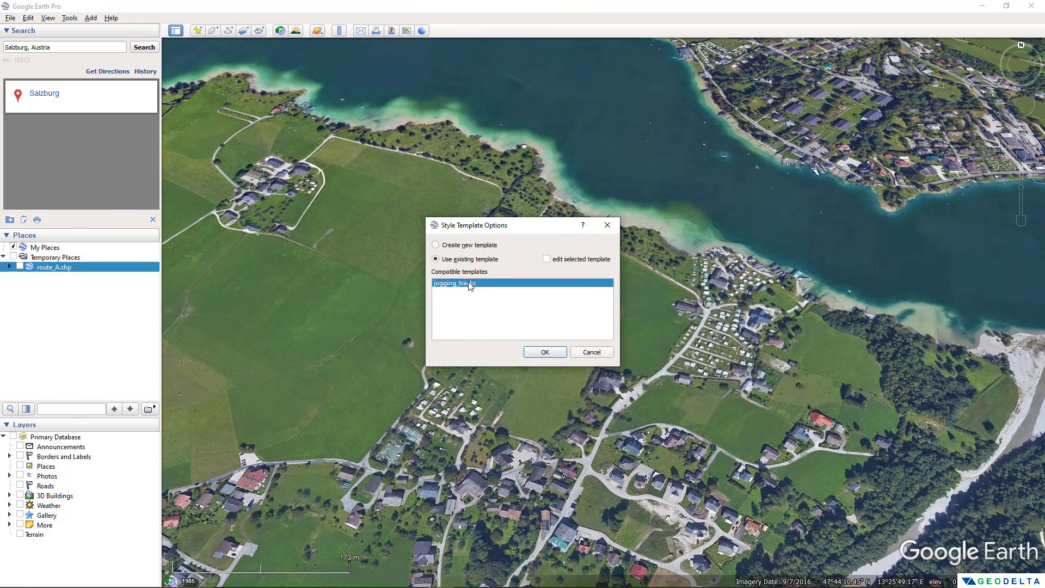
pyautogui.click(545, 353)
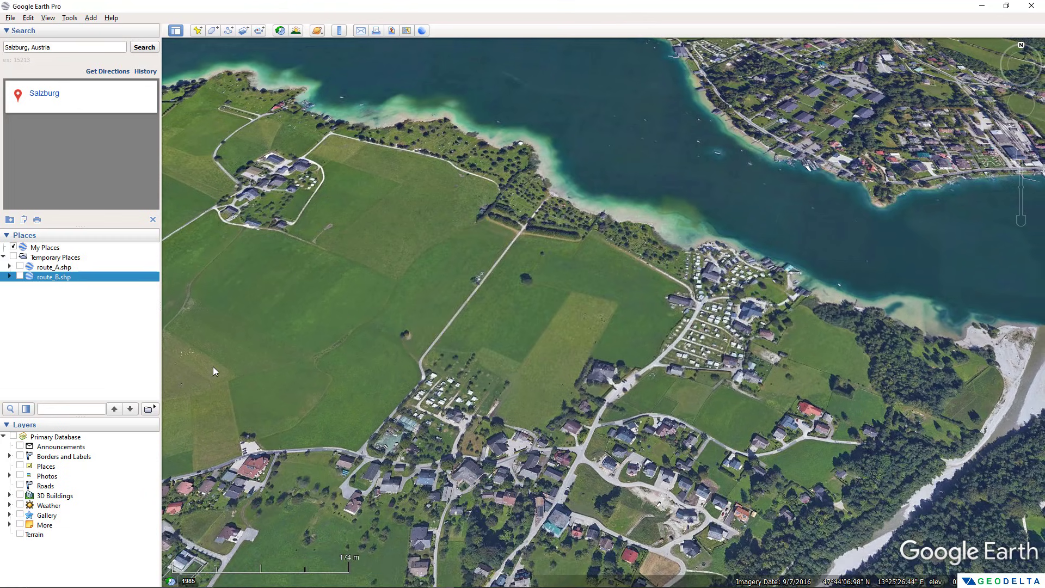
pyautogui.moveTo(479, 501); pyautogui.dragTo(498, 469, button='middle')
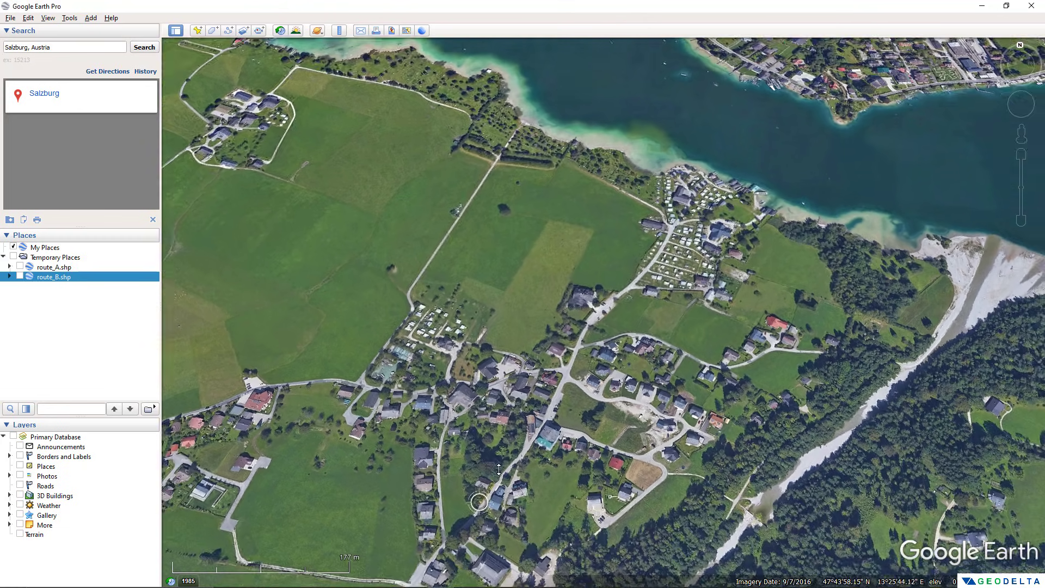
# - Turn on the visibility of the route_A.shp and route_B.shp layers and fly to route_B.shp
pyautogui.scroll(-3, 483, 433)
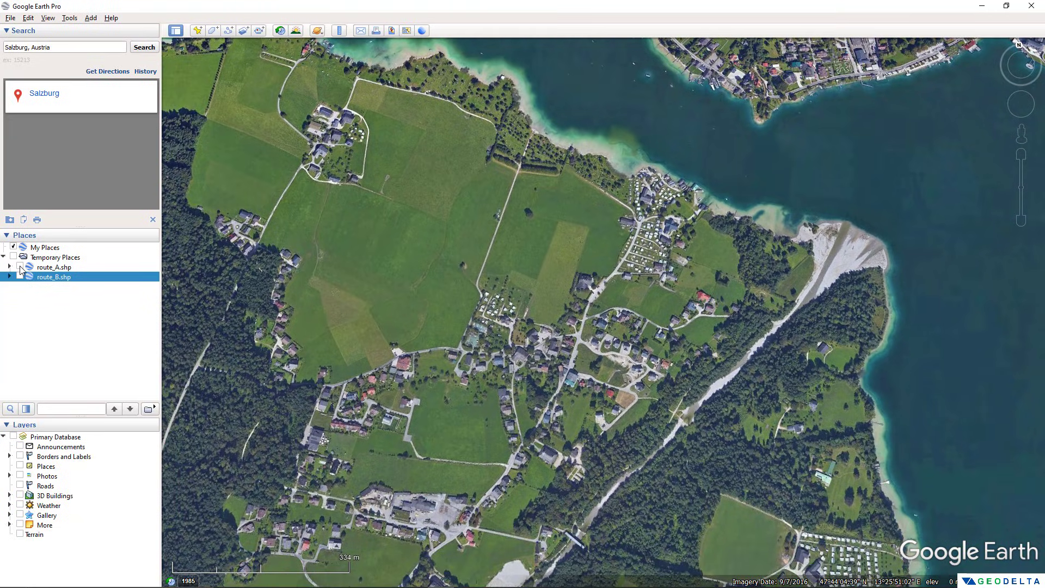
pyautogui.click(21, 267)
pyautogui.click(20, 277)
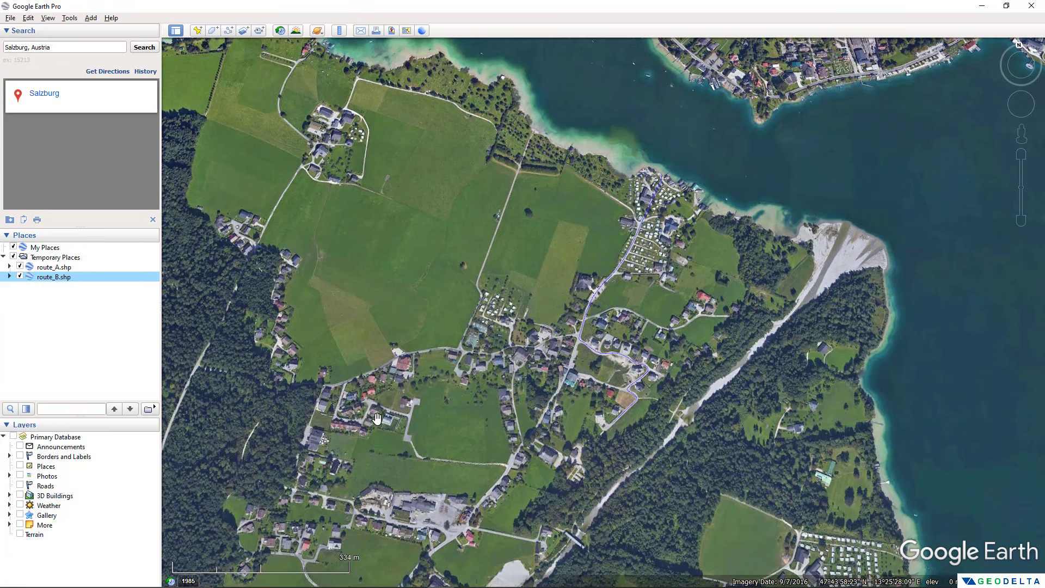
pyautogui.doubleClick(54, 276)
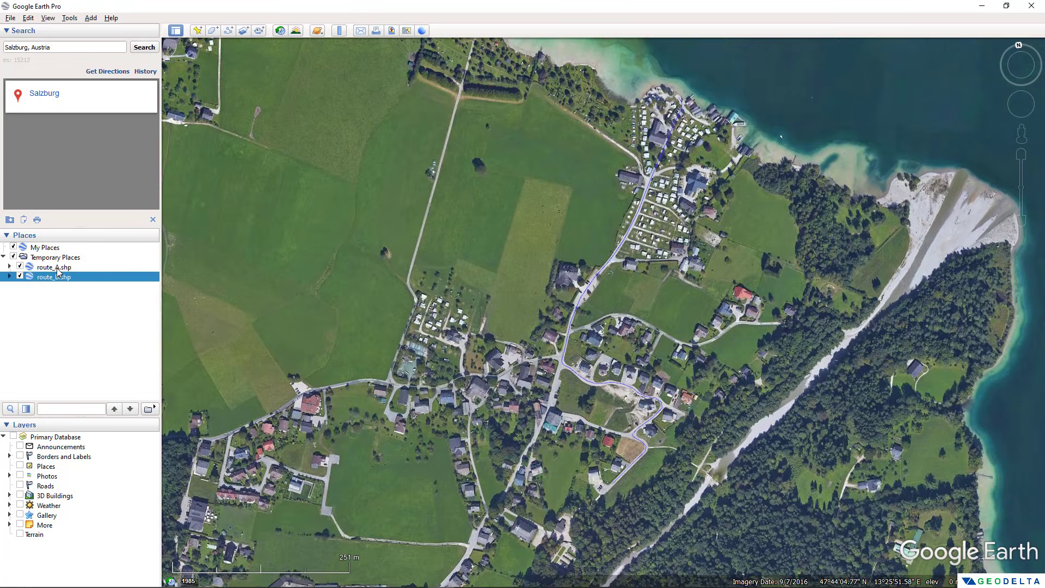
pyautogui.click(11, 269)
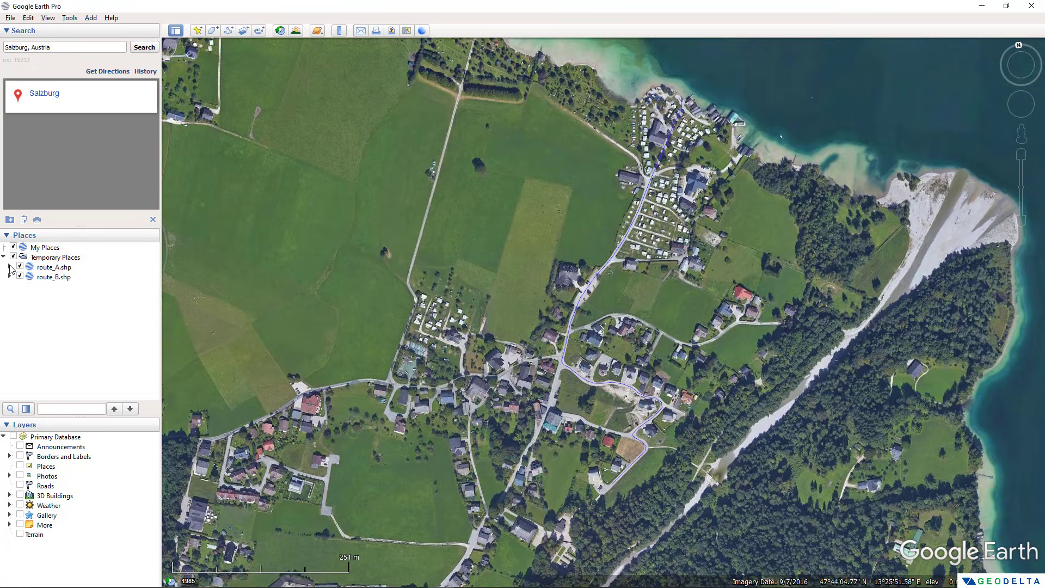
# - Style the route_A.shp lines with a width of 3.7 and red color #ff0000
pyautogui.rightClick(48, 267)
pyautogui.click(91, 444)
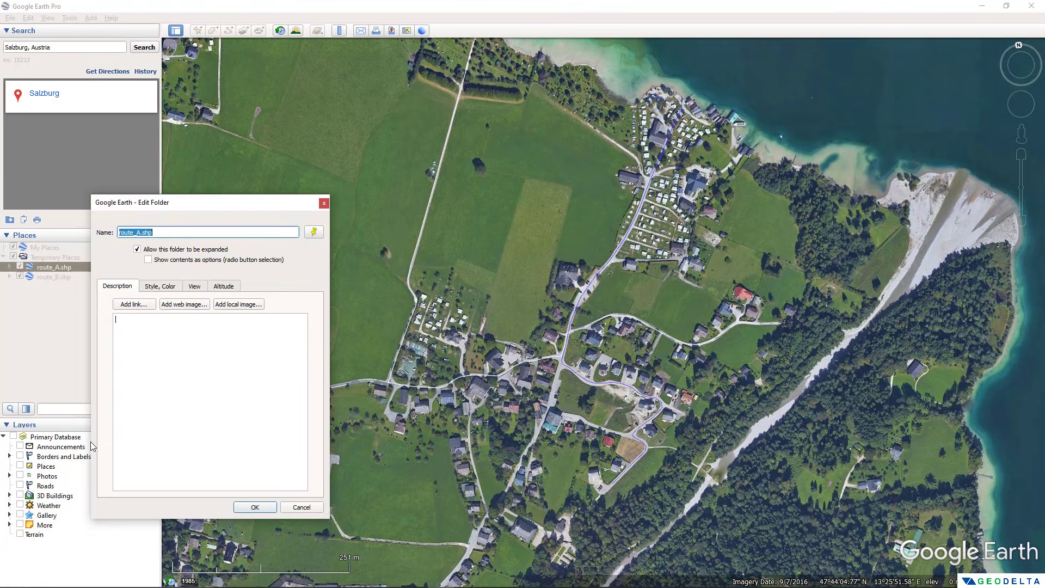
pyautogui.click(159, 289)
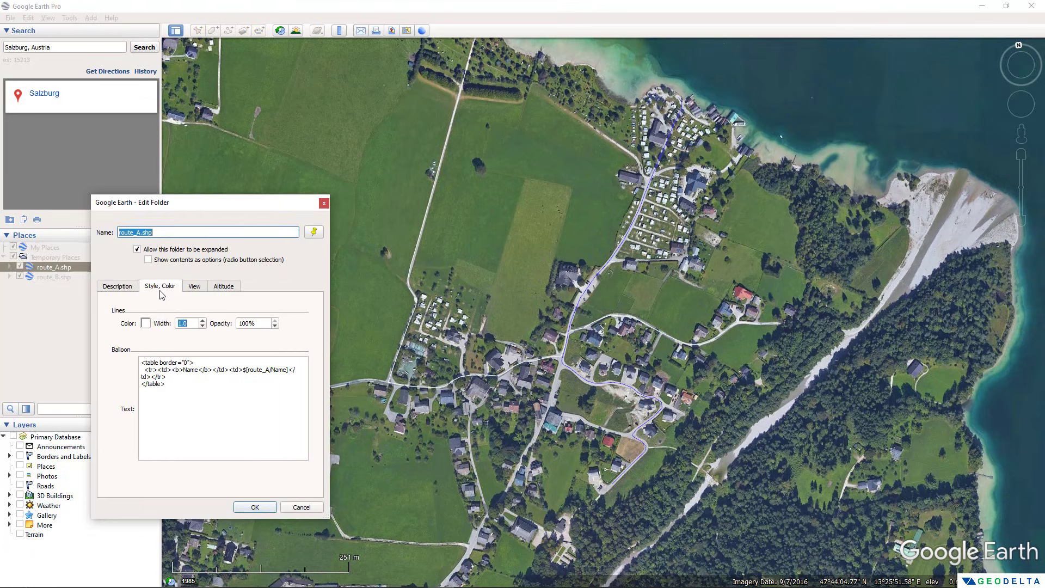
pyautogui.click(202, 320)
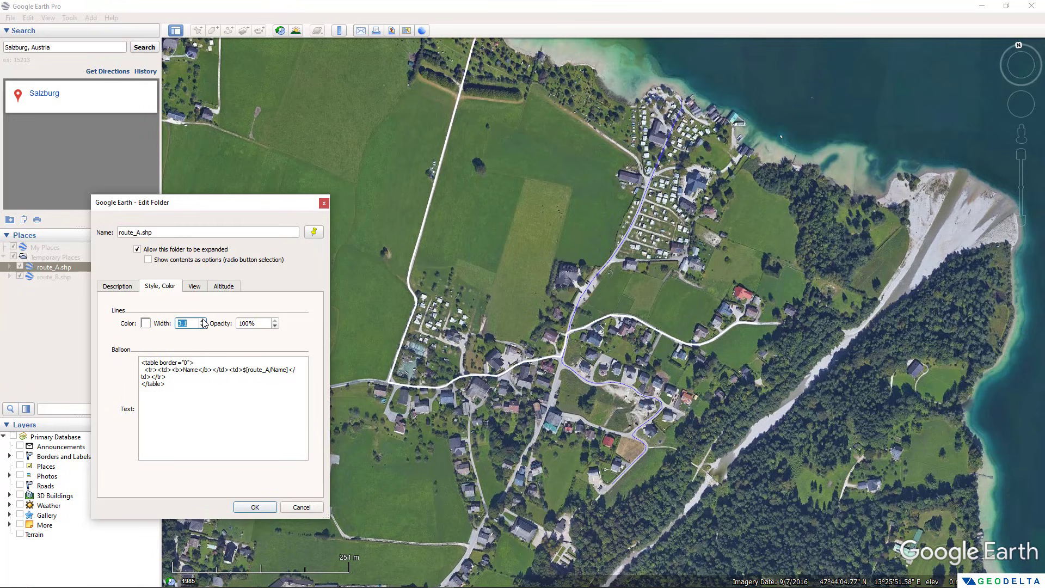
pyautogui.click(145, 323)
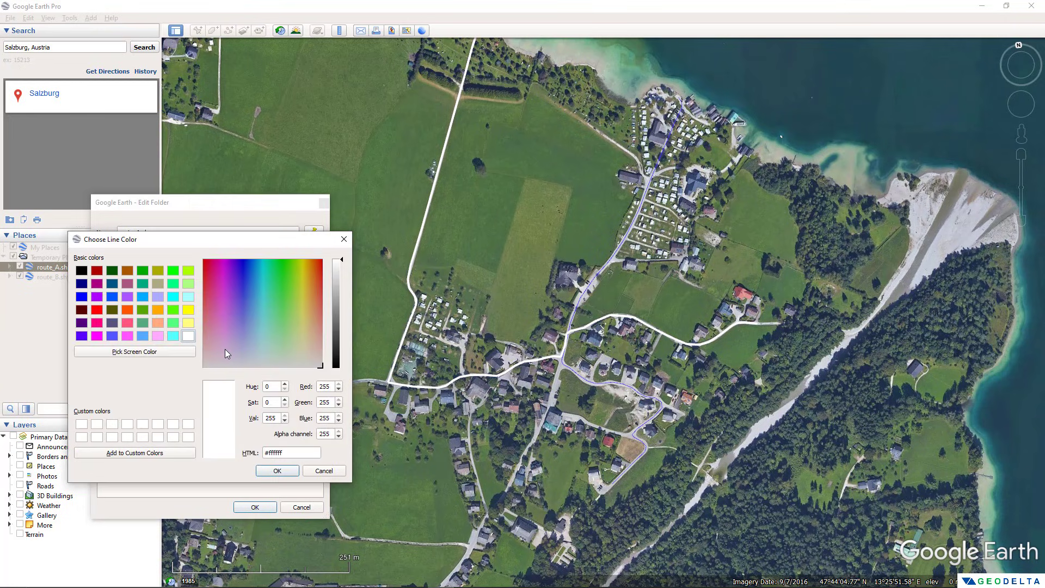
pyautogui.click(97, 309)
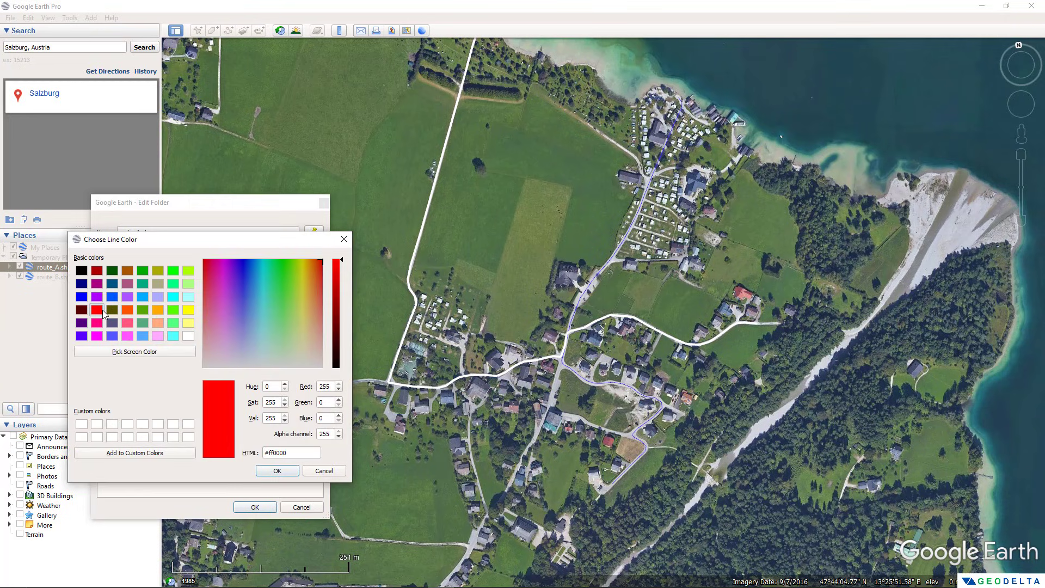
pyautogui.click(276, 470)
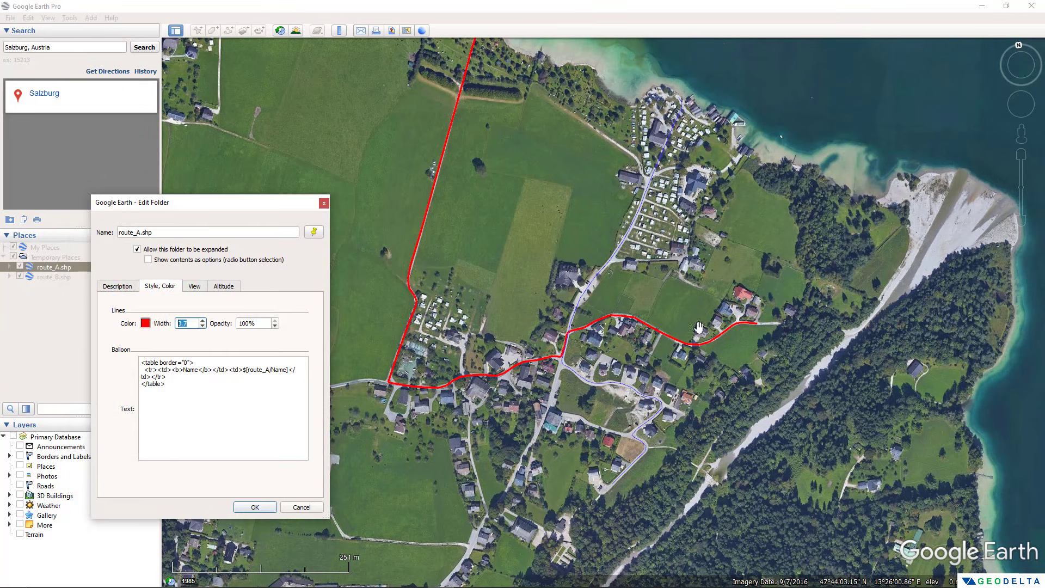
pyautogui.moveTo(441, 158); pyautogui.dragTo(438, 249)
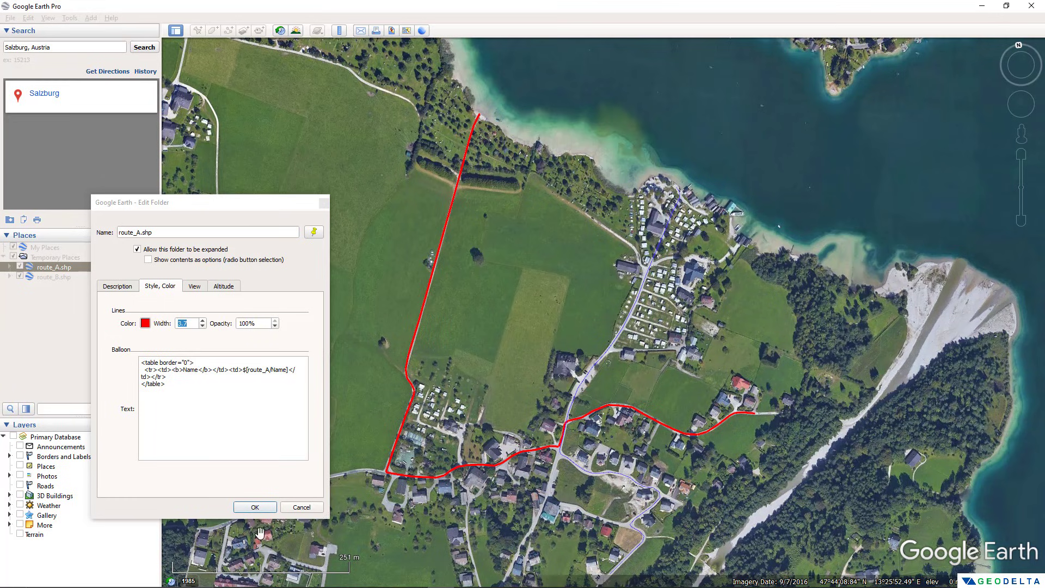
pyautogui.click(256, 507)
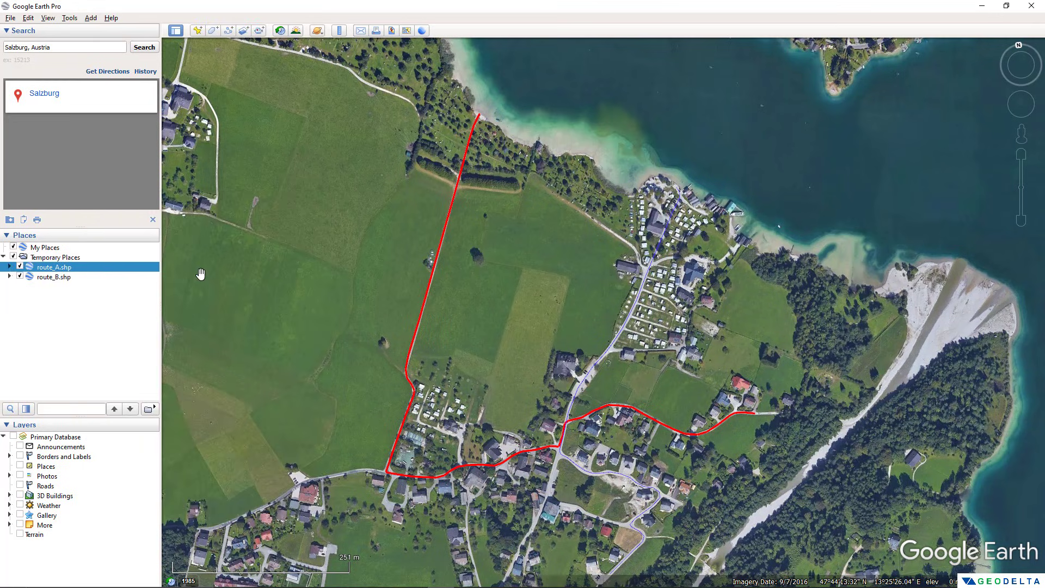
# - Style the route_B.shp lines with blue color #0000ff and a width of 3.7
pyautogui.click(67, 277)
pyautogui.rightClick(67, 277)
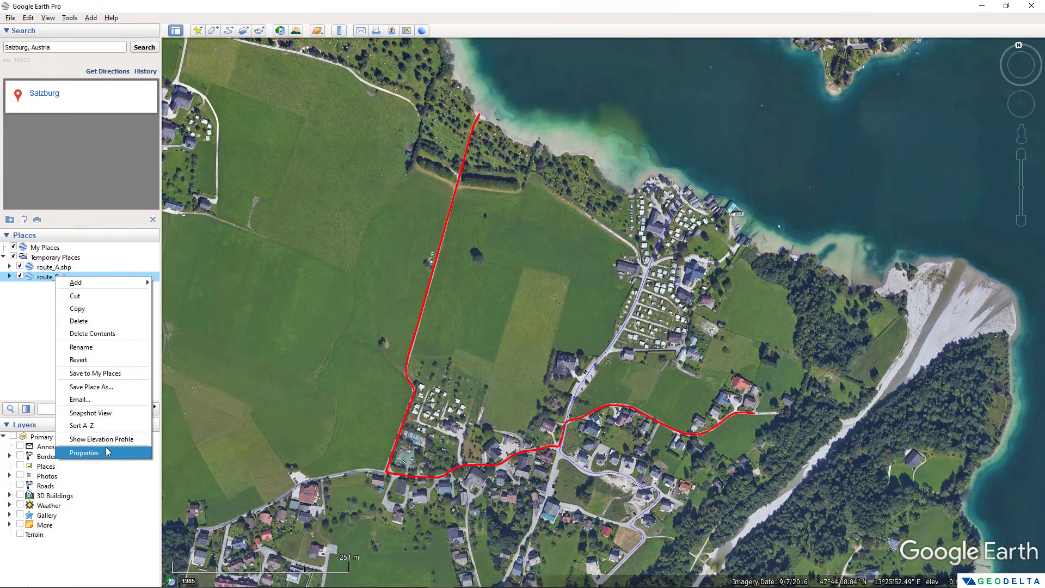
pyautogui.click(105, 449)
pyautogui.click(146, 323)
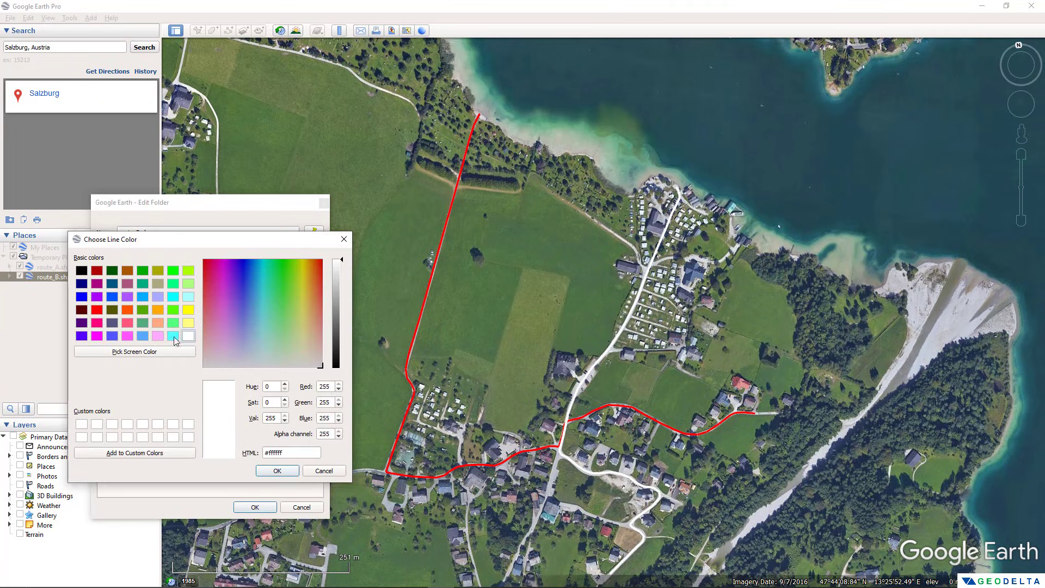
pyautogui.click(82, 296)
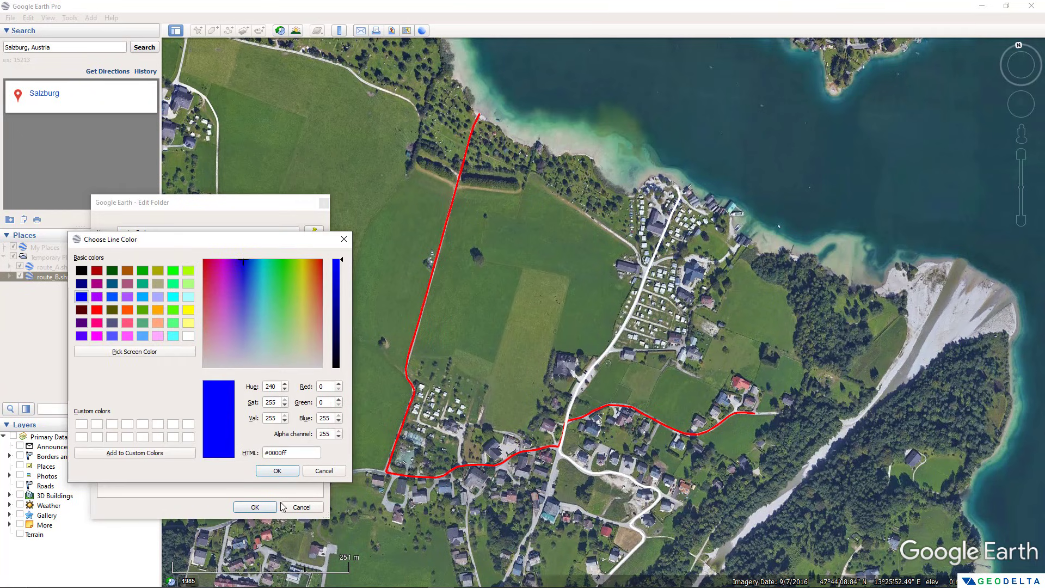
pyautogui.click(277, 470)
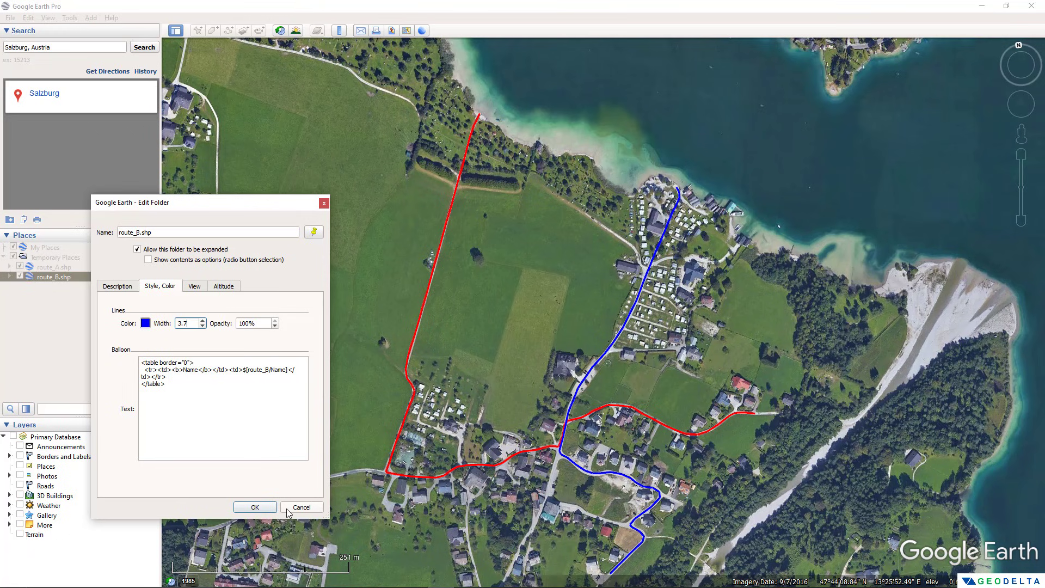
pyautogui.click(255, 506)
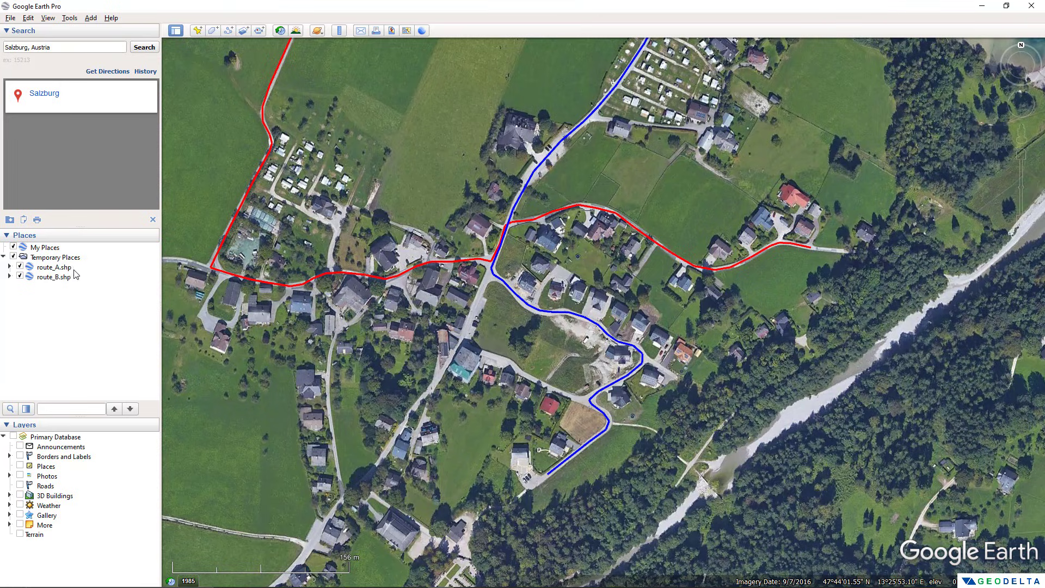
# - Add a placemark in My Places at the eastern end of the red route, naming it Starting Point (Route A)
pyautogui.click(55, 249)
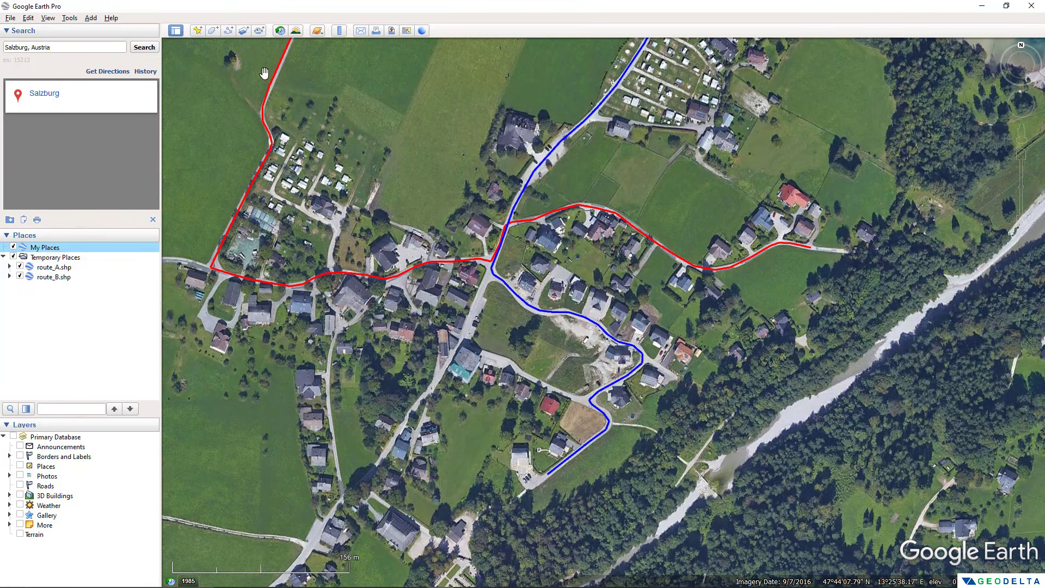
pyautogui.click(197, 31)
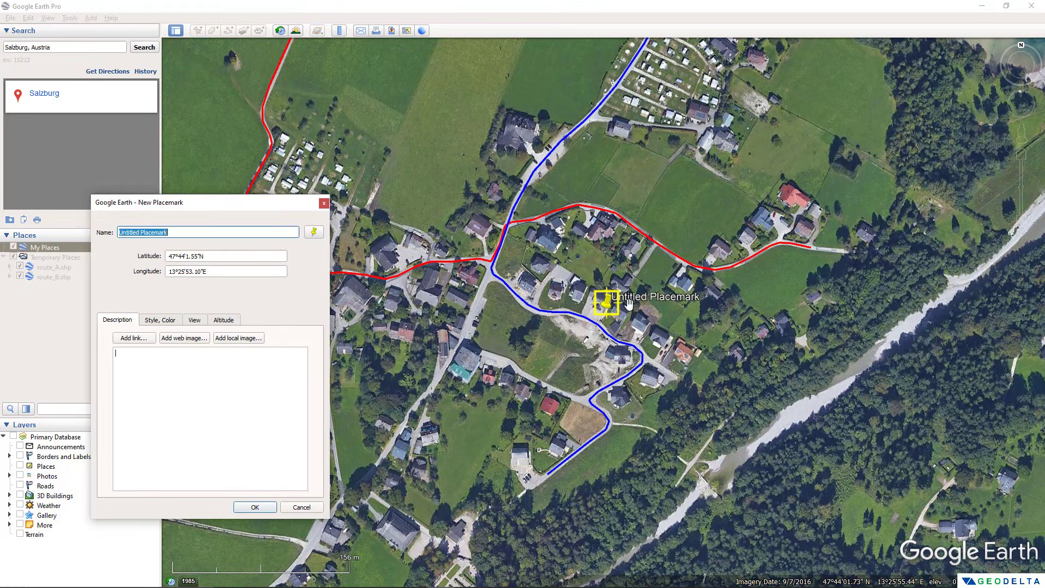
pyautogui.moveTo(615, 313); pyautogui.dragTo(674, 317)
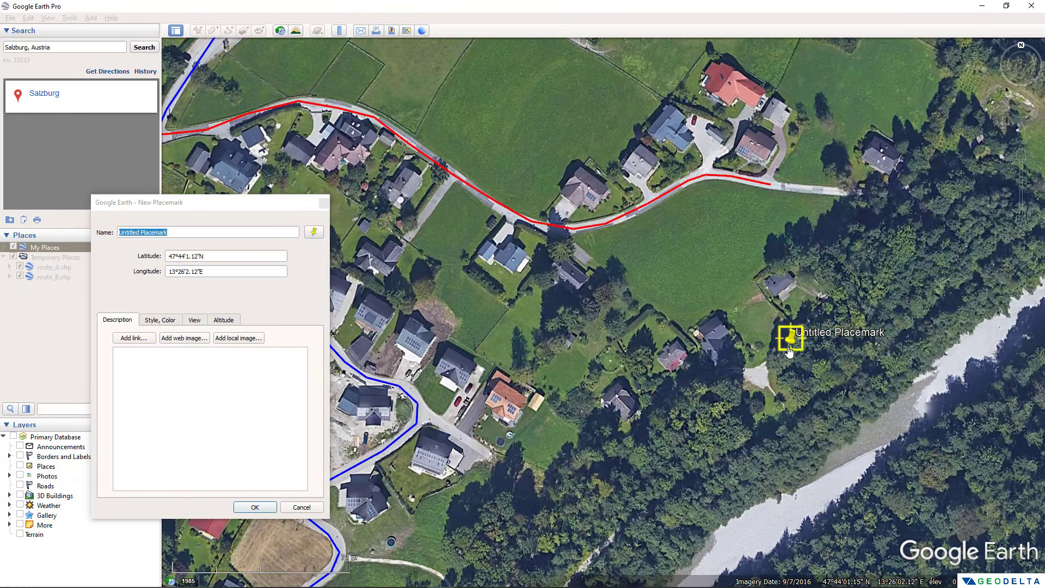
pyautogui.moveTo(788, 353); pyautogui.dragTo(775, 192)
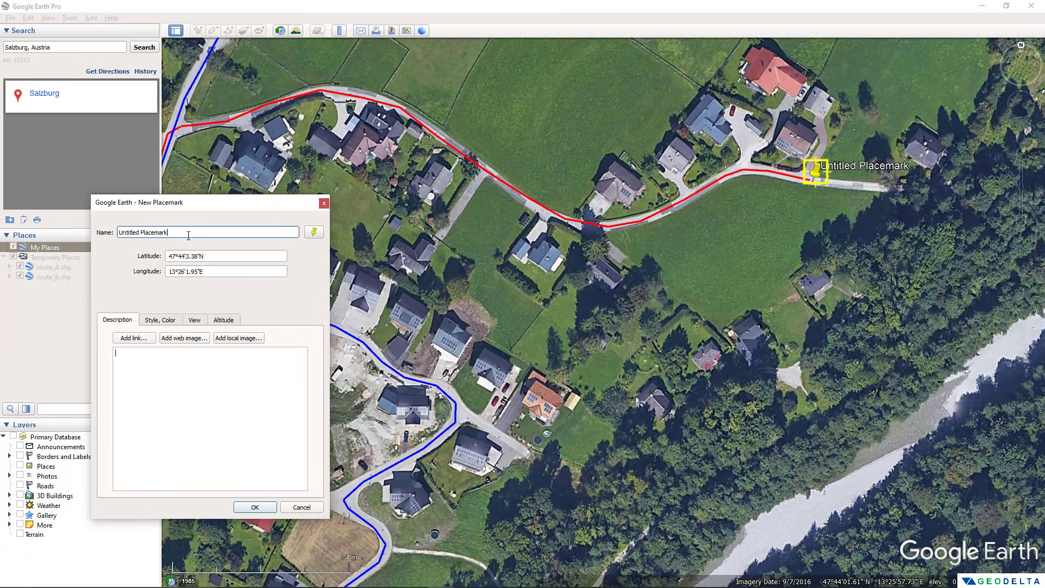
pyautogui.write('Sta')
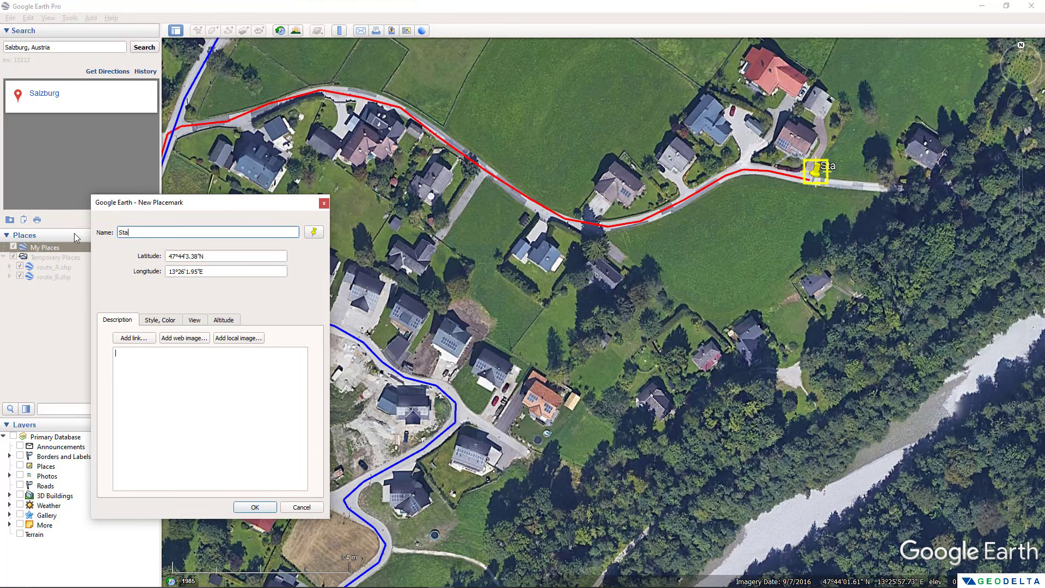
pyautogui.write('rting Point(Route A)')
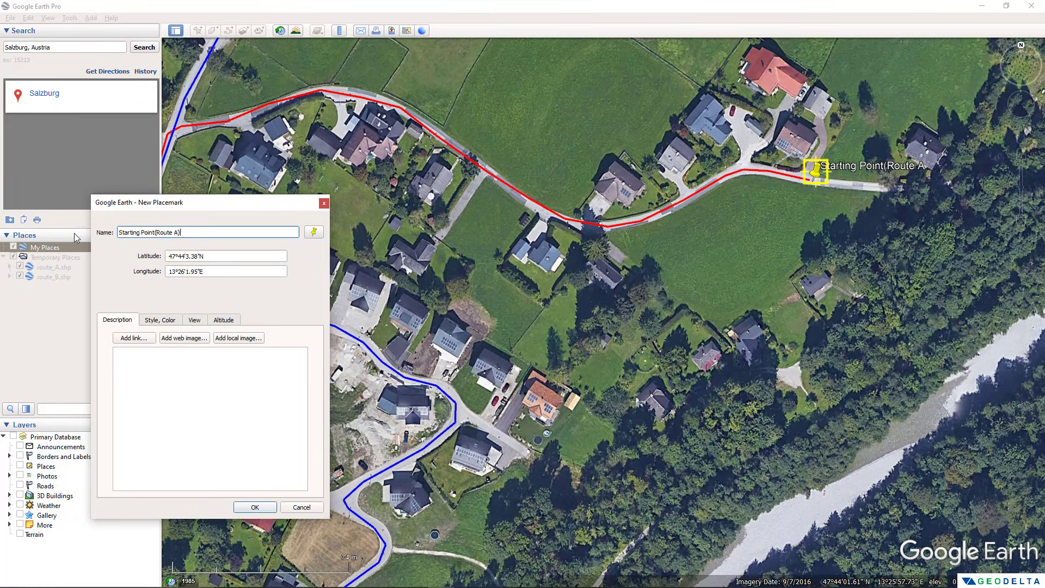
pyautogui.click(212, 366)
pyautogui.click(156, 233)
# - Give the Route A starting placemark the blank pink paddle icon at scale 1.5 and save the placemark
pyautogui.click(314, 234)
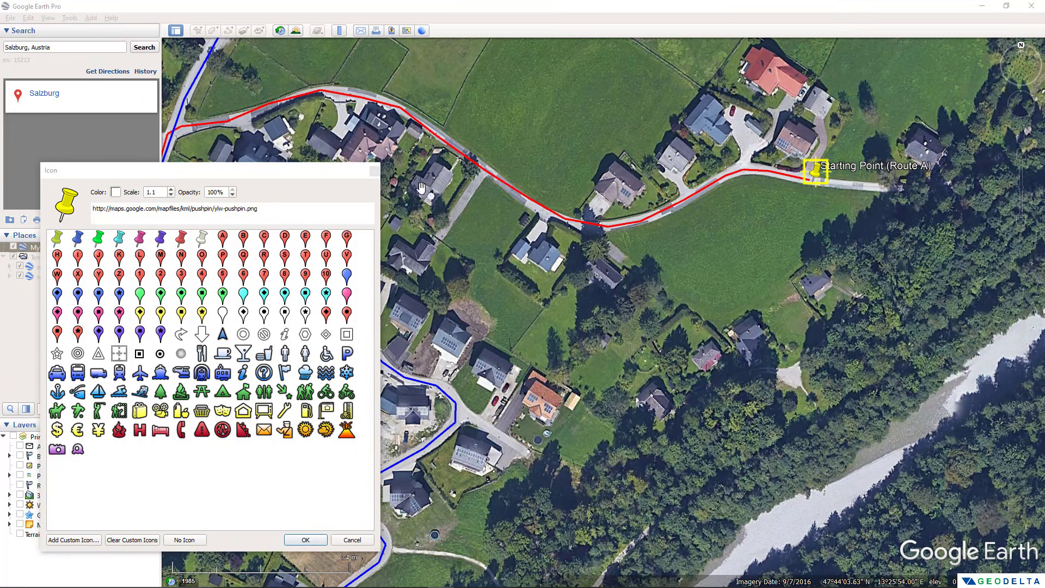
pyautogui.click(349, 295)
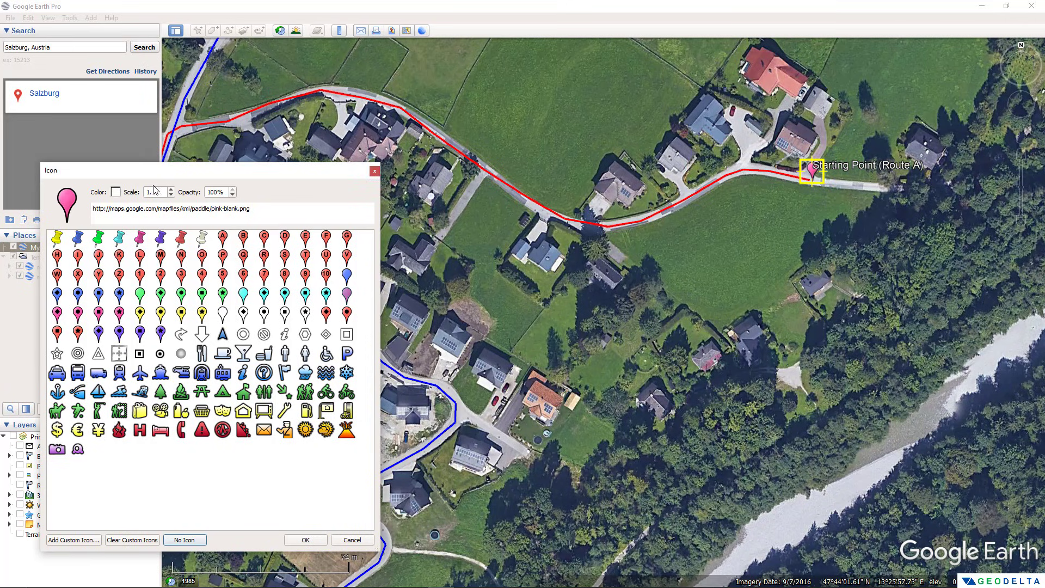
pyautogui.click(171, 190)
pyautogui.click(171, 190)
pyautogui.click(172, 189)
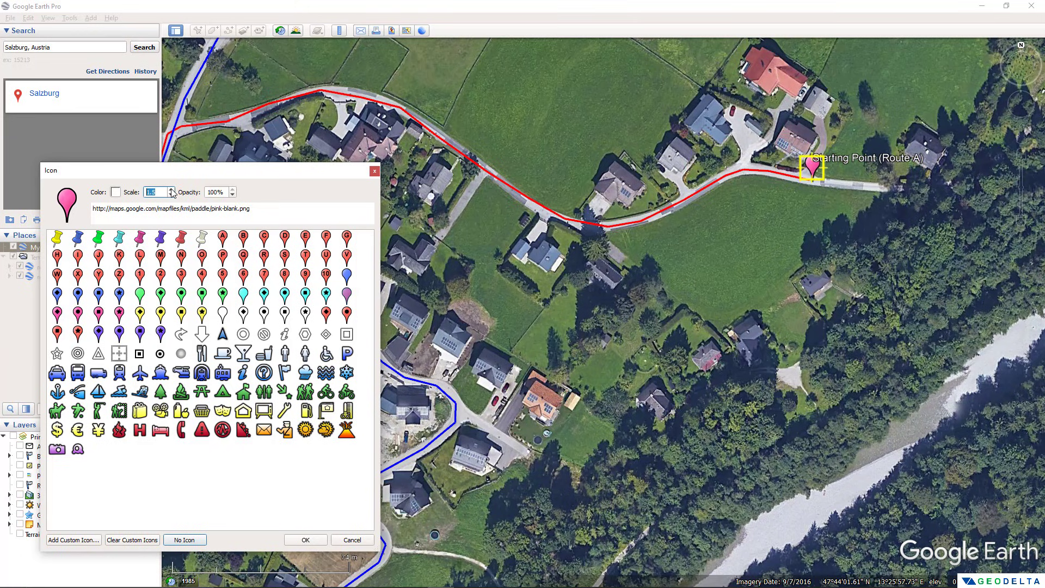
pyautogui.click(172, 189)
pyautogui.click(305, 539)
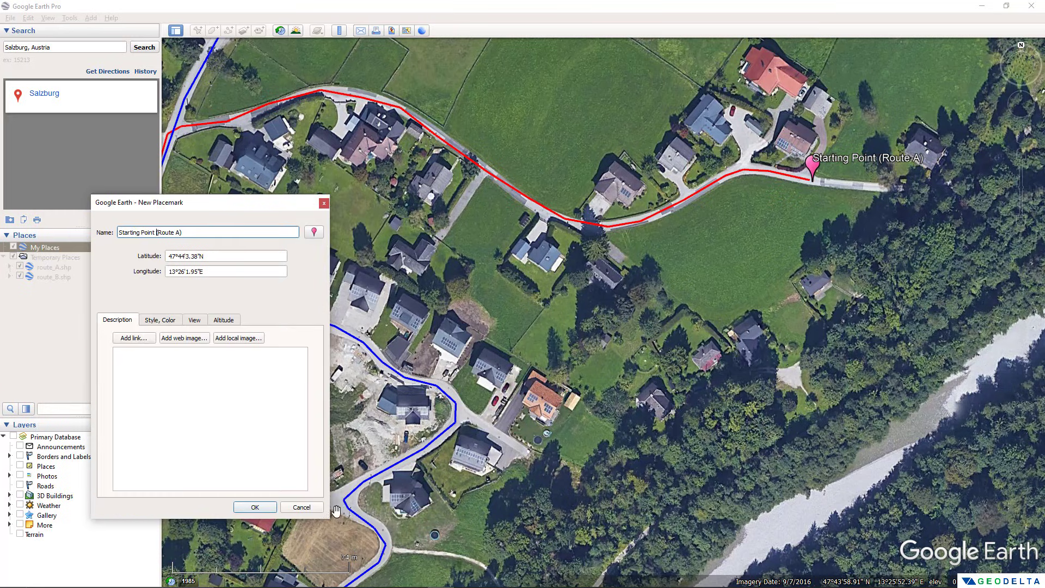
pyautogui.click(254, 507)
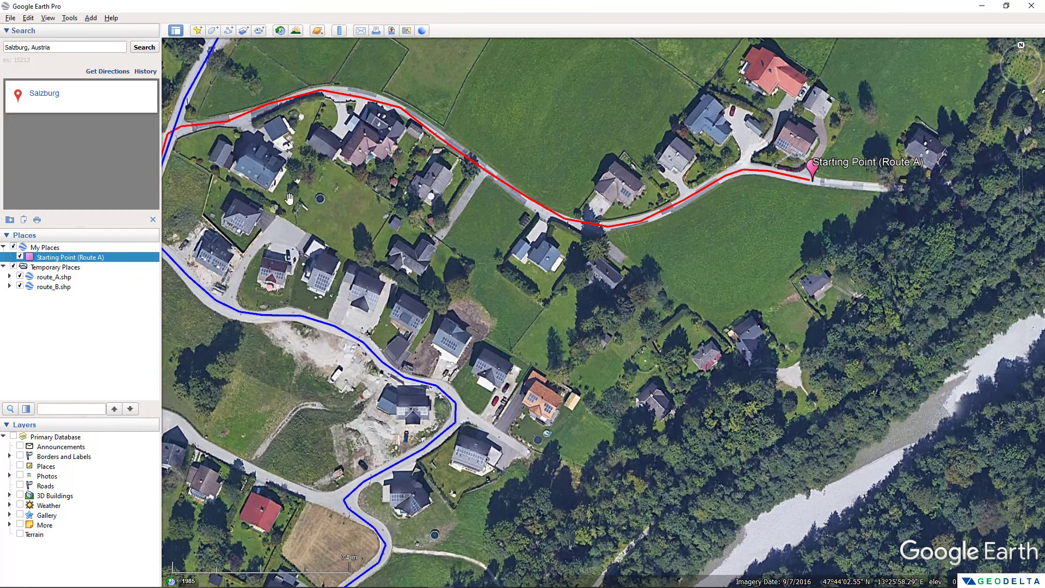
# - Add a placemark at the southern end of the blue route, naming it Starting Point (Route B)
pyautogui.doubleClick(76, 258)
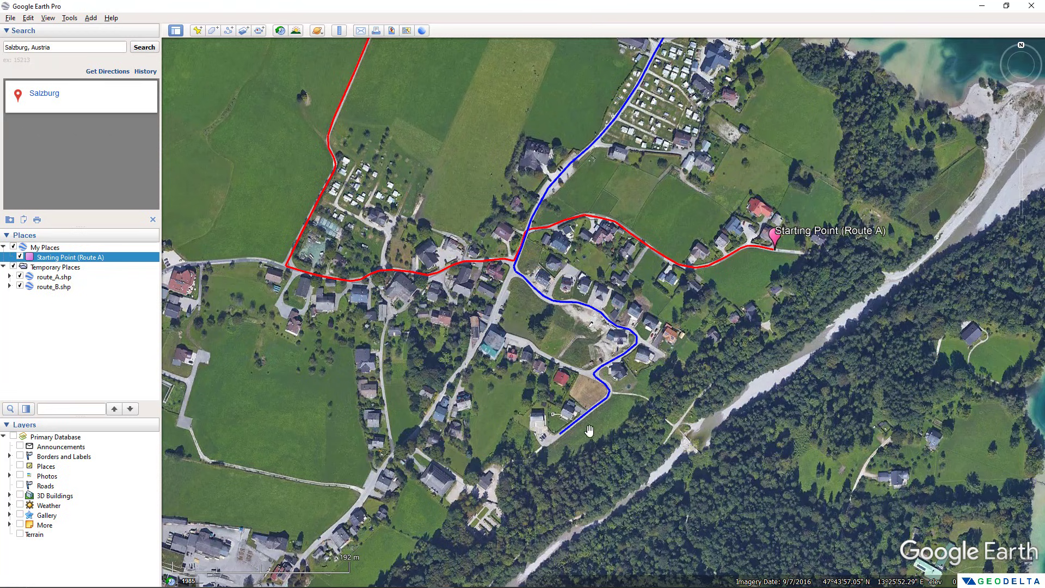
pyautogui.moveTo(590, 418); pyautogui.dragTo(500, 413)
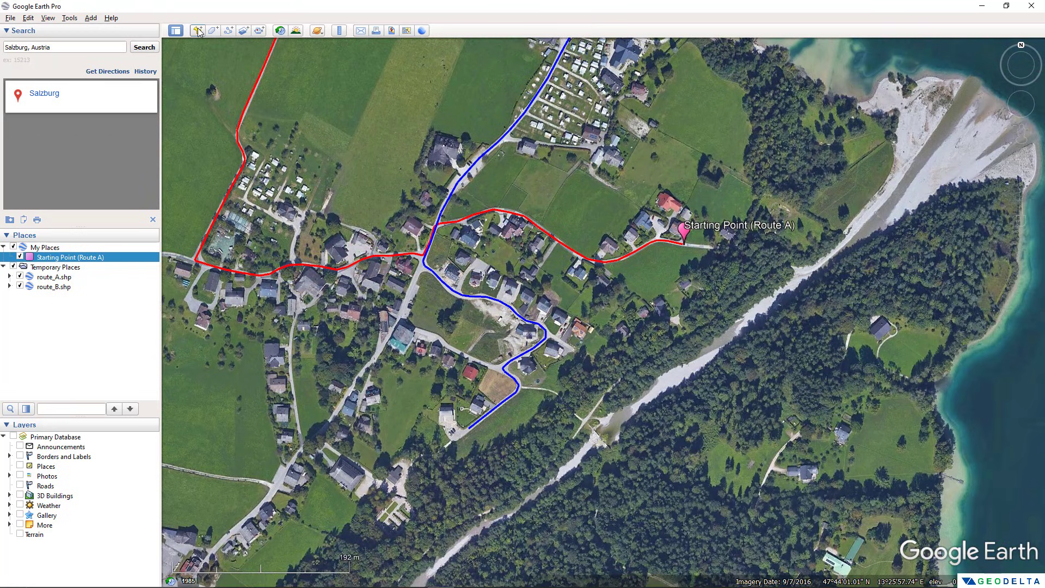
pyautogui.click(197, 31)
pyautogui.moveTo(524, 346); pyautogui.dragTo(469, 425)
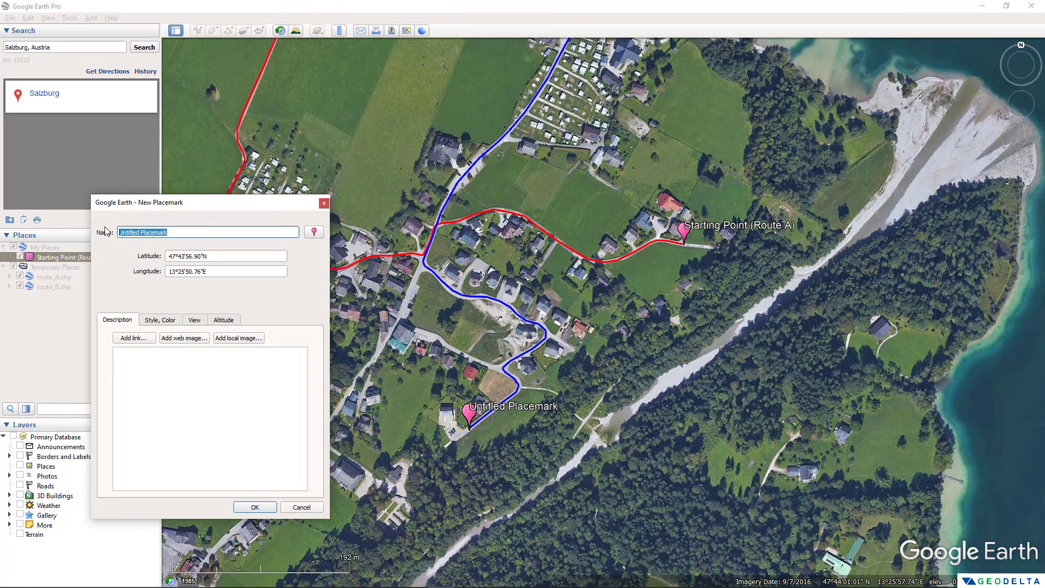
pyautogui.write('Starting Point (Route B')
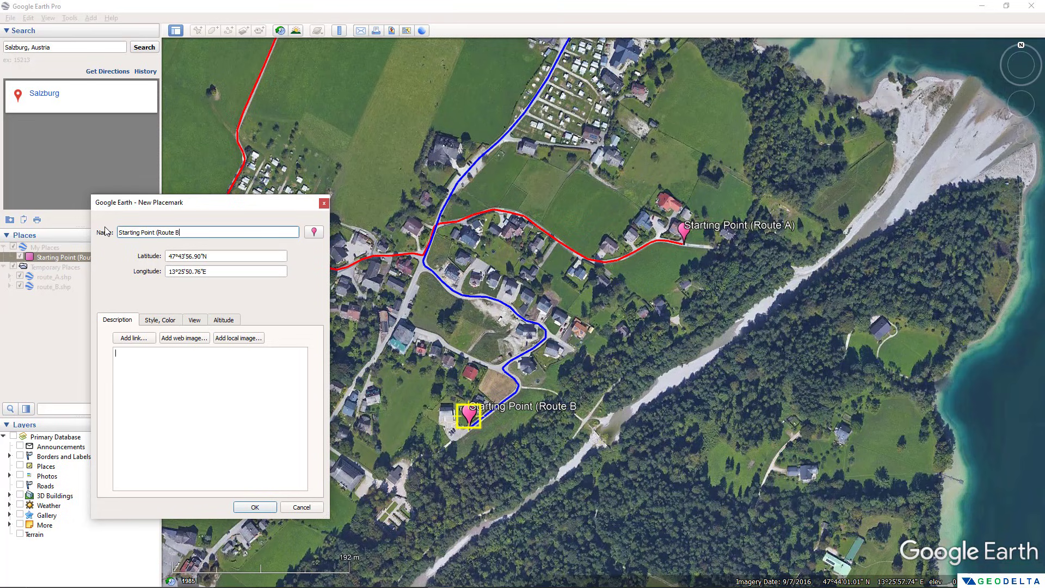
pyautogui.write(')')
# - Give the Route B starting placemark the blank blue paddle icon at scale 1.5 and save the placemark
pyautogui.click(314, 233)
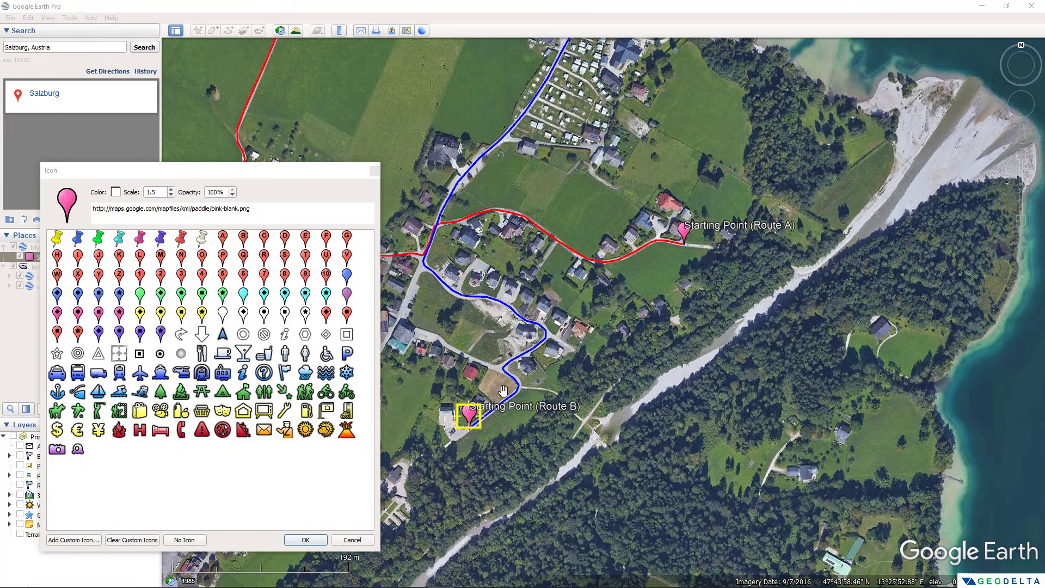
pyautogui.click(347, 274)
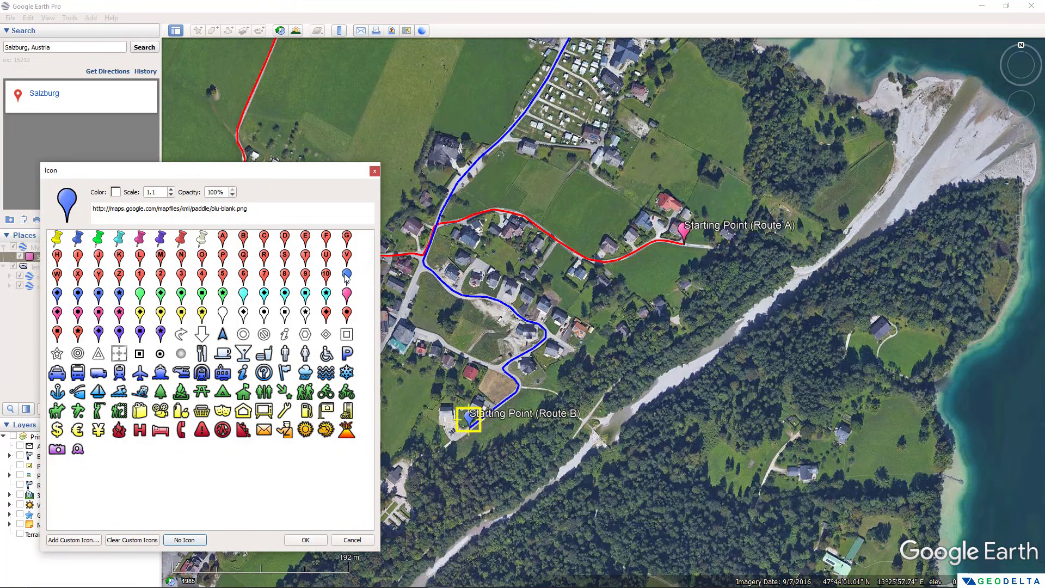
pyautogui.click(170, 189)
pyautogui.click(170, 189)
pyautogui.click(170, 189)
pyautogui.click(170, 190)
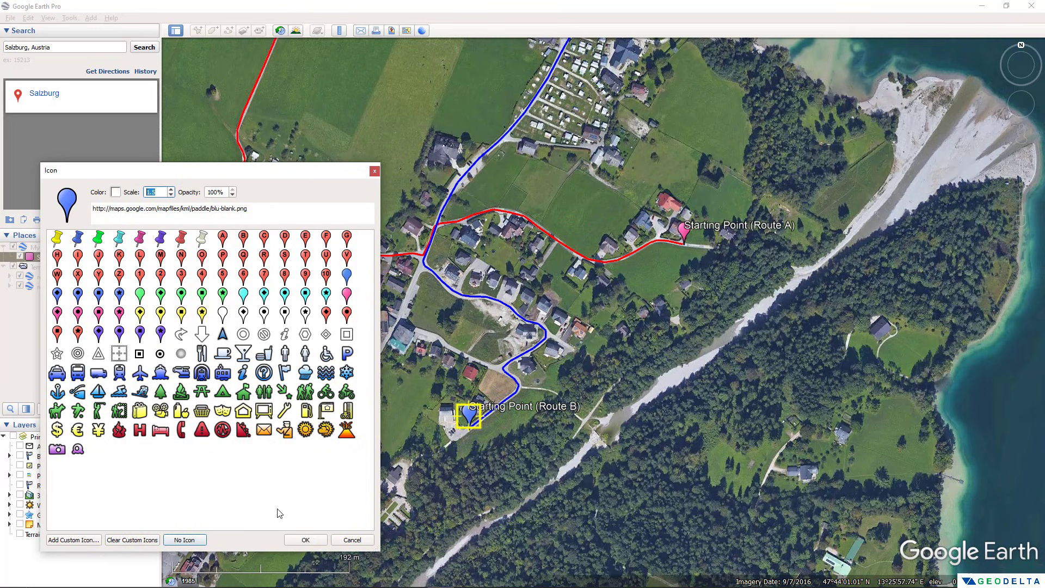
pyautogui.click(299, 539)
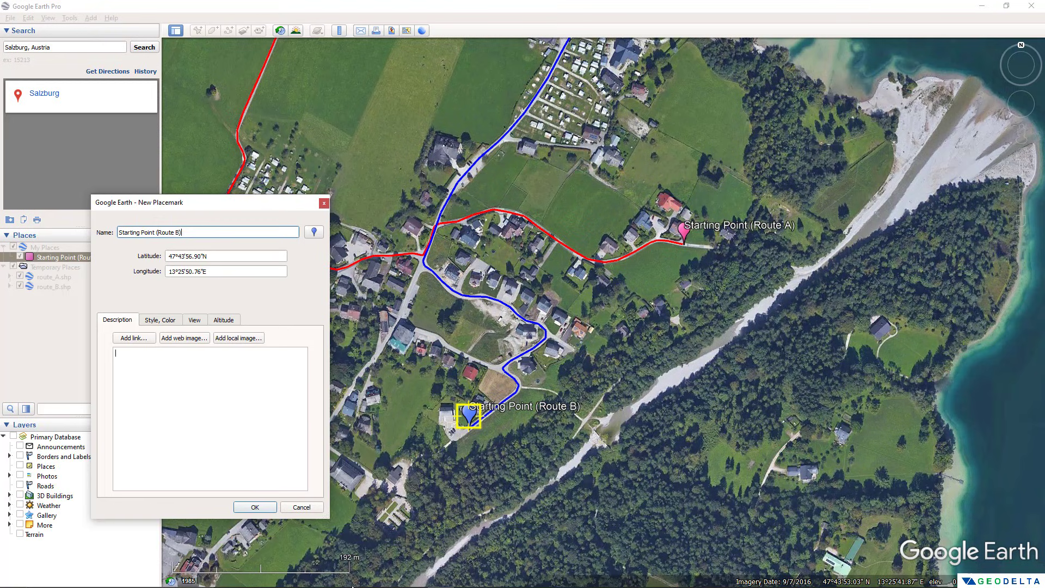
pyautogui.click(255, 507)
# - Start a new path named Route C and move its dialog clear of the routes on the map
pyautogui.scroll(-3, 593, 438)
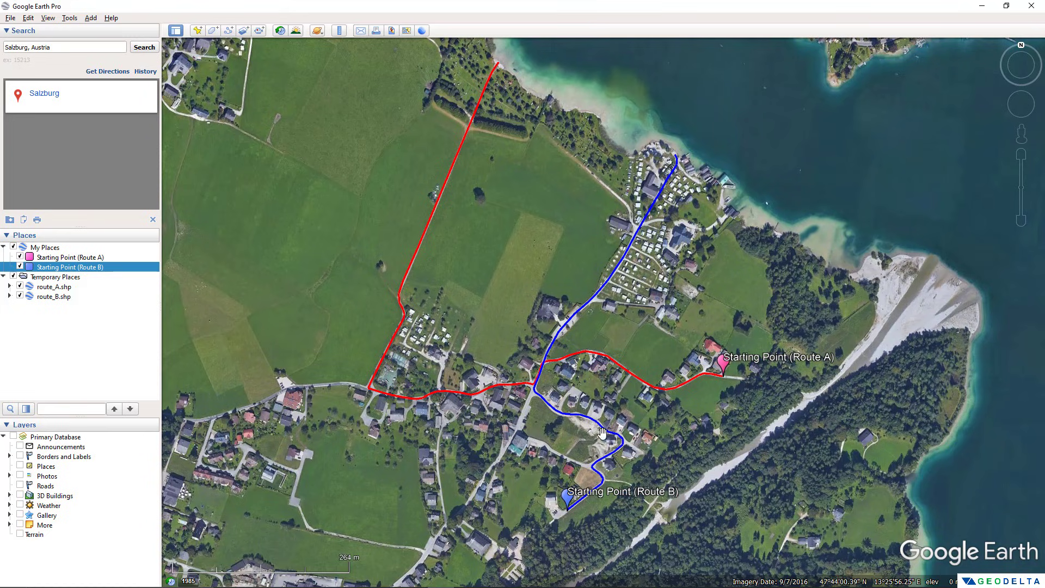
pyautogui.moveTo(602, 432); pyautogui.dragTo(546, 426)
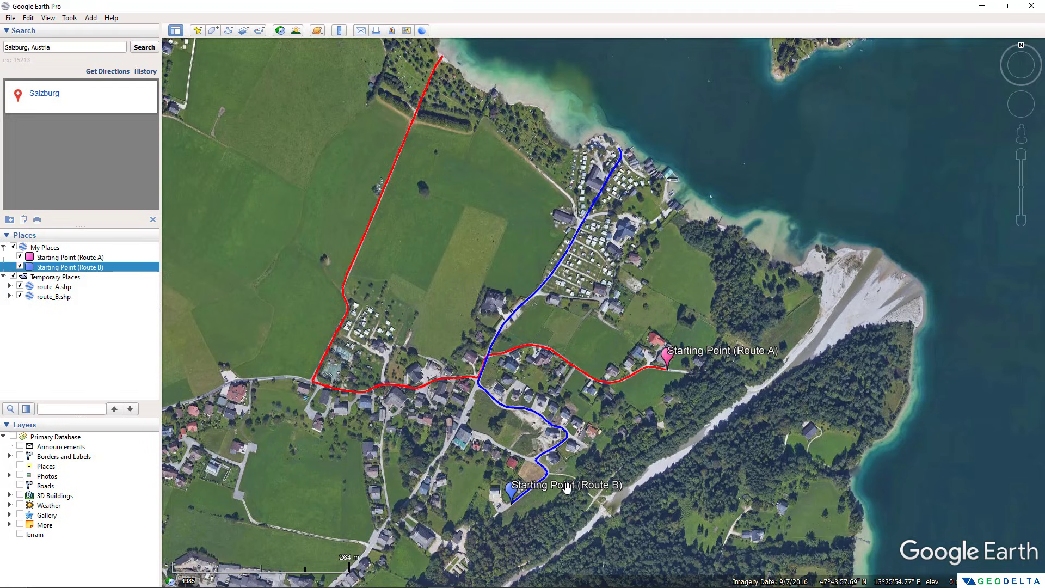
pyautogui.click(228, 31)
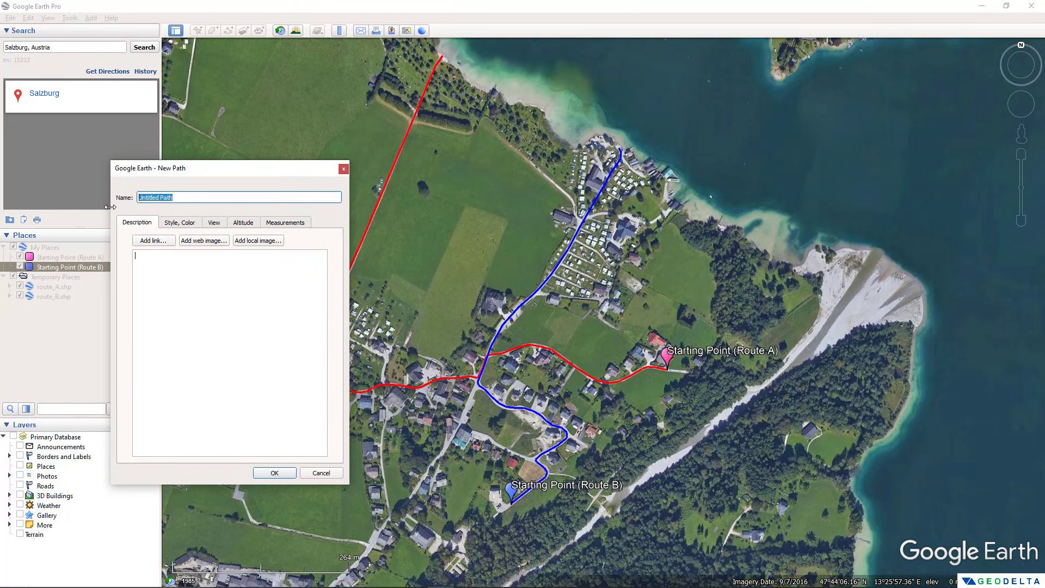
pyautogui.write('Route C')
pyautogui.scroll(-1, 578, 521)
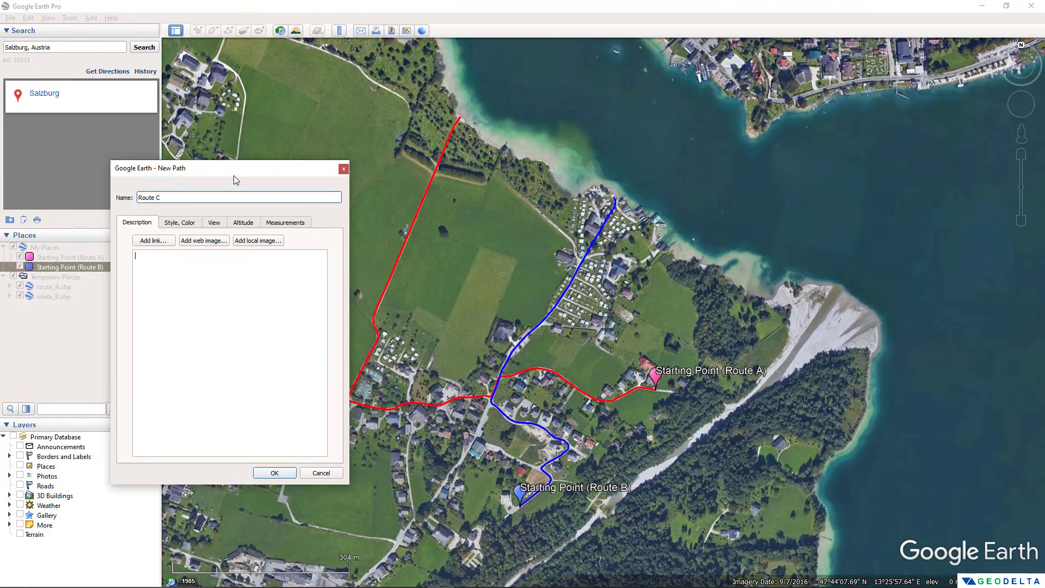
pyautogui.moveTo(236, 180); pyautogui.dragTo(157, 66)
# - Trace the start of Route C from the trail junction beside the river northwest along the footpath to the blue route
pyautogui.scroll(3, 601, 500)
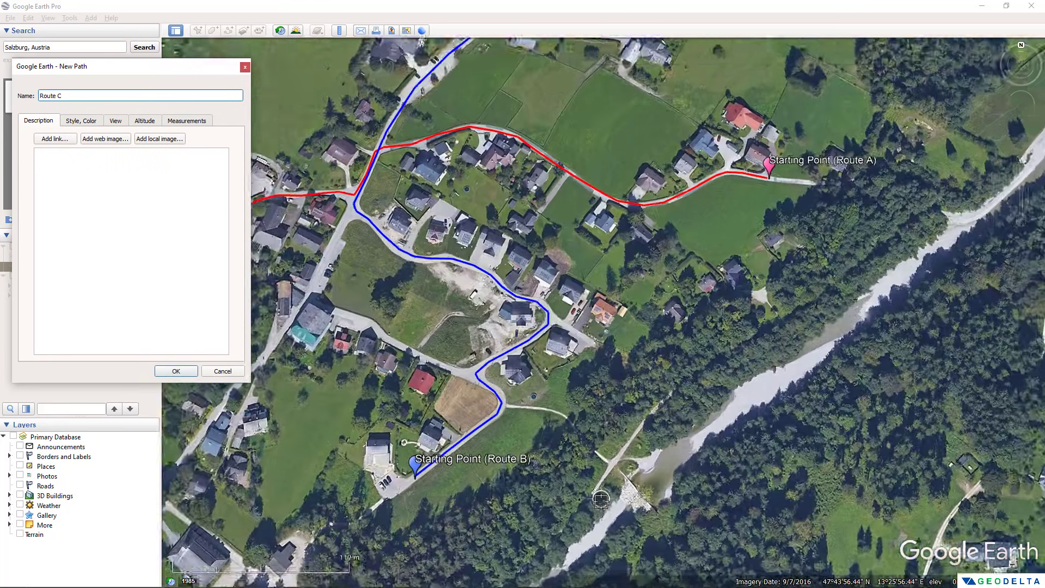
pyautogui.scroll(2, 600, 499)
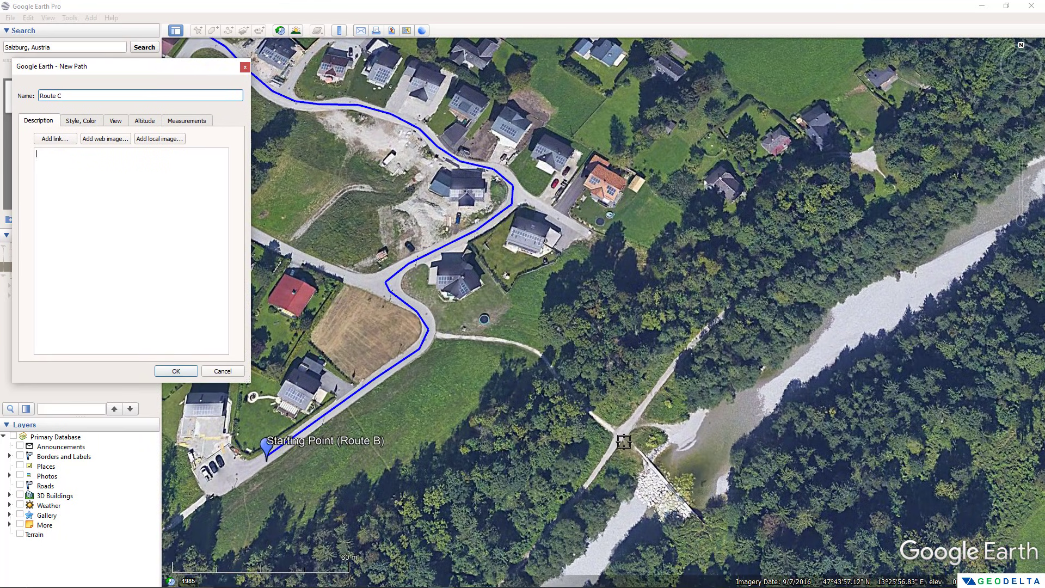
pyautogui.click(619, 436)
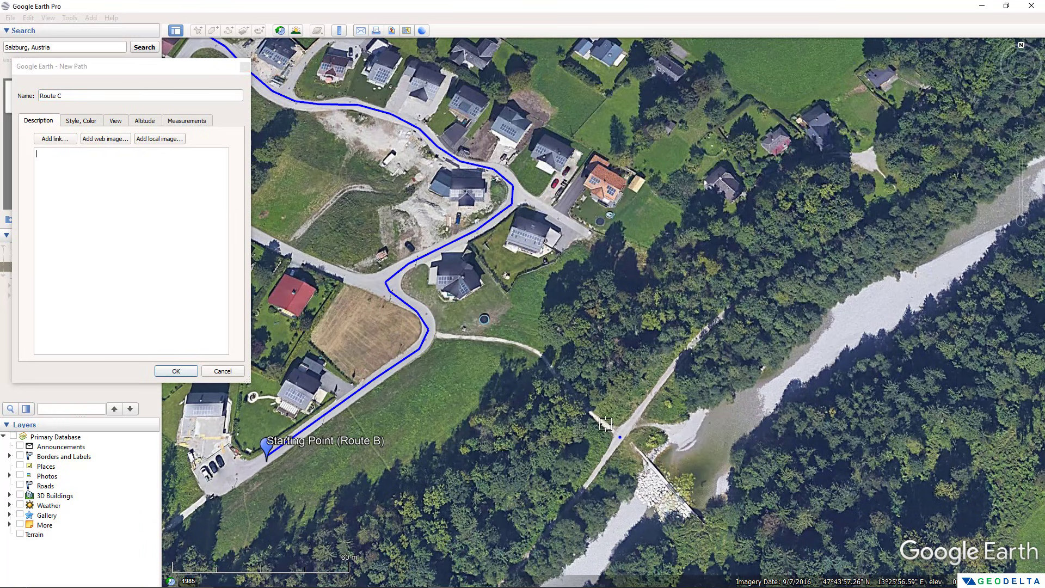
pyautogui.click(598, 419)
pyautogui.click(577, 399)
pyautogui.click(558, 377)
pyautogui.click(540, 355)
pyautogui.click(500, 342)
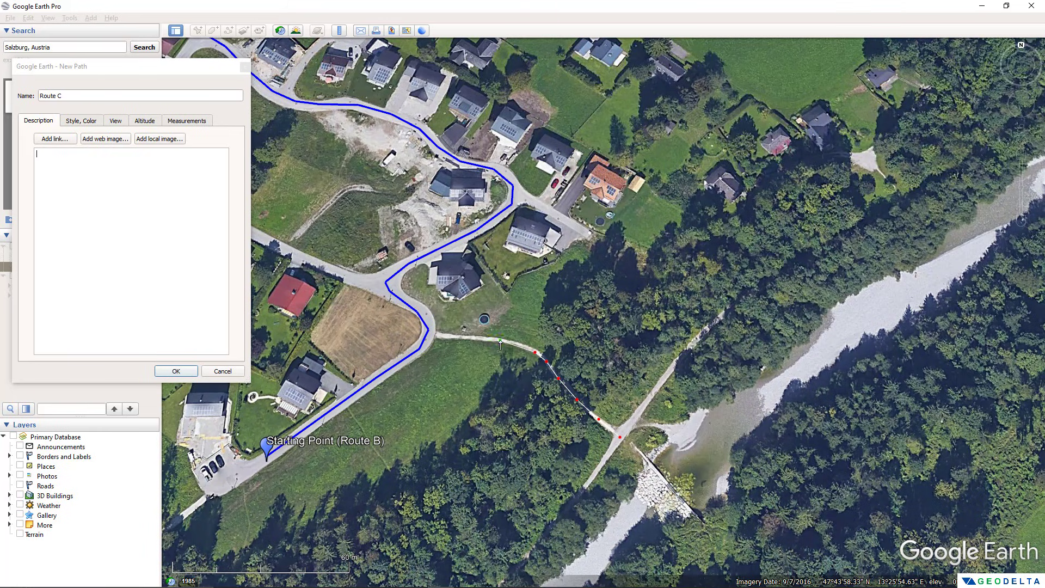
pyautogui.click(462, 336)
pyautogui.click(438, 337)
pyautogui.click(430, 336)
# - Continue tracing Route C along the village road and north past the junction of the red and blue routes
pyautogui.moveTo(425, 319)
pyautogui.mouseDown()
pyautogui.moveTo(351, 326)
pyautogui.moveTo(365, 316)
pyautogui.moveTo(707, 413)
pyautogui.moveTo(743, 529)
pyautogui.moveTo(686, 478)
pyautogui.moveTo(415, 353)
pyautogui.moveTo(395, 295)
pyautogui.moveTo(430, 376)
pyautogui.mouseUp()
pyautogui.press('Up')
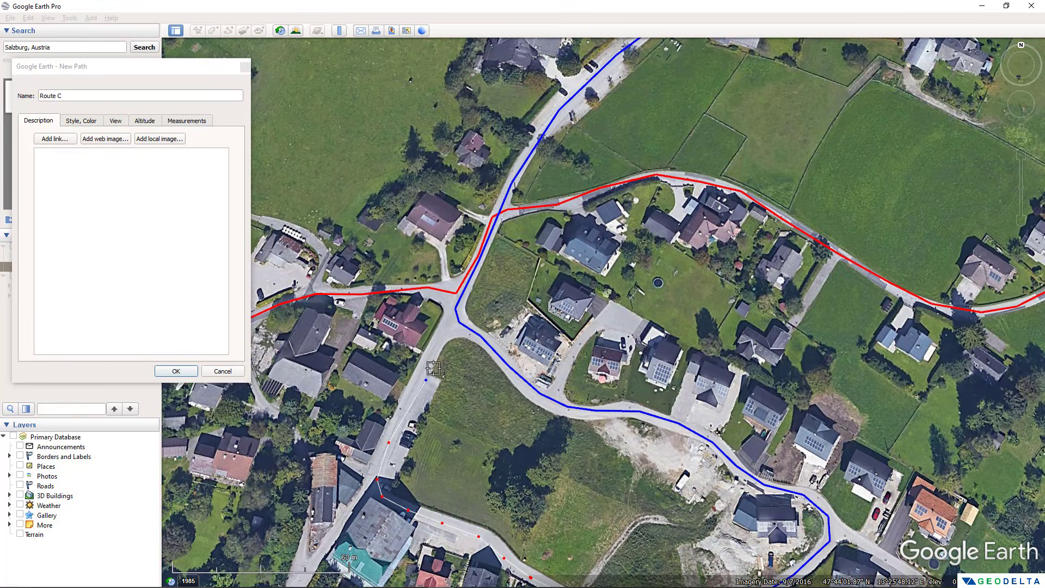
pyautogui.click(441, 332)
pyautogui.press('Up')
pyautogui.press('Up')
pyautogui.click(457, 299)
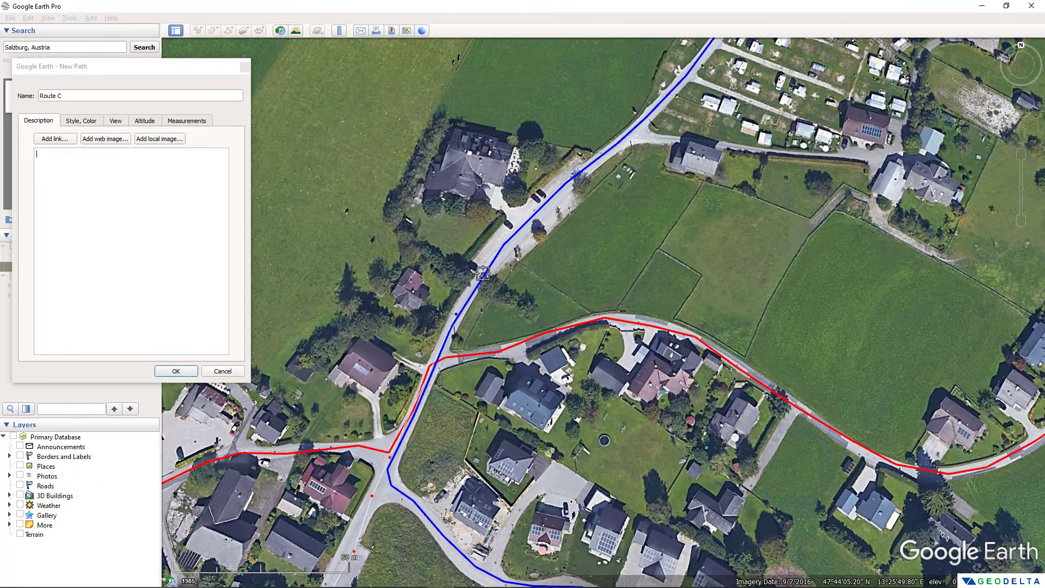
# - Extend Route C along the southern and eastern edges of the campsite and back through it to the blue route
pyautogui.press('Up')
pyautogui.press('Right')
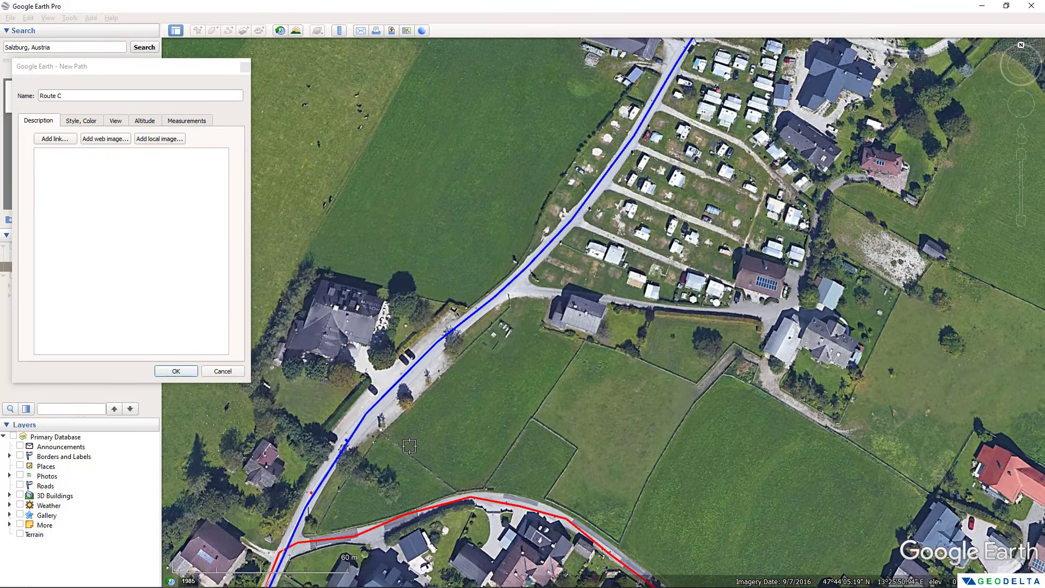
pyautogui.moveTo(392, 389)
pyautogui.mouseDown()
pyautogui.moveTo(522, 287)
pyautogui.moveTo(644, 310)
pyautogui.moveTo(753, 311)
pyautogui.mouseUp()
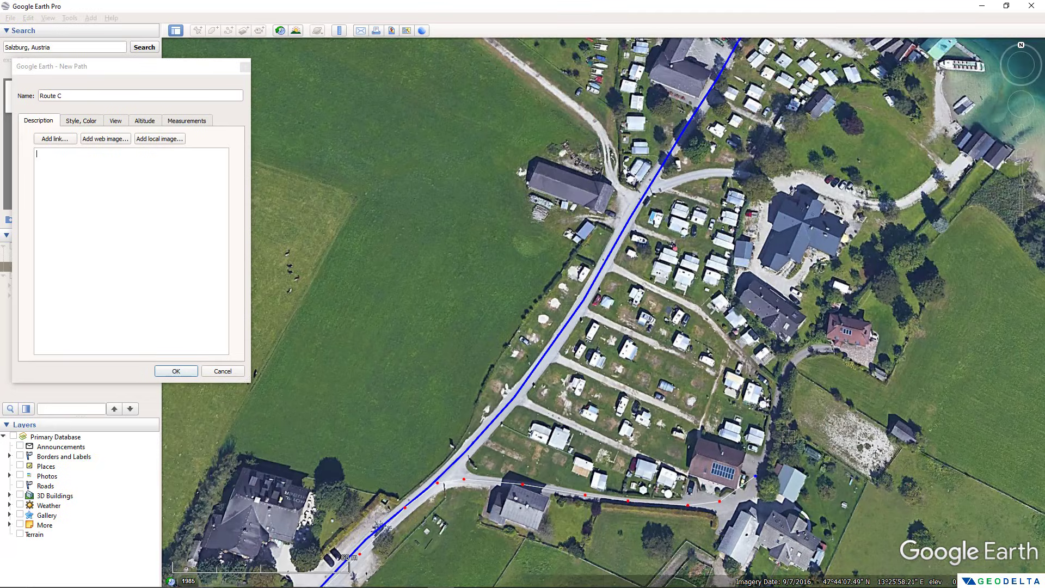
pyautogui.click(769, 438)
pyautogui.click(774, 393)
pyautogui.click(753, 364)
pyautogui.click(729, 342)
pyautogui.click(708, 318)
pyautogui.click(687, 308)
pyautogui.click(643, 285)
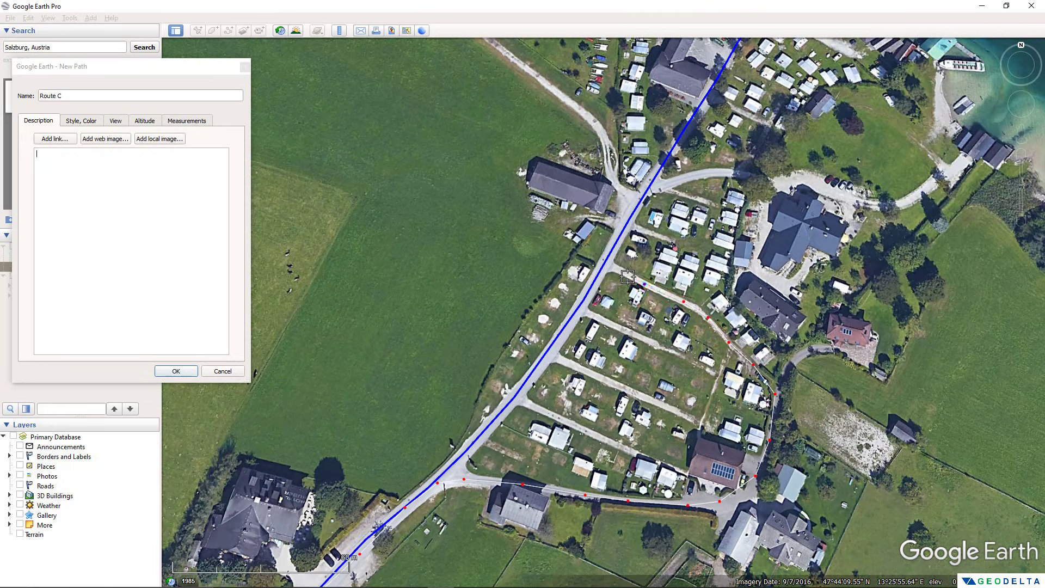
pyautogui.click(619, 268)
pyautogui.click(608, 260)
# - Extend Route C north to the barn junction and northwest along the dirt track beside the orchard
pyautogui.press('Up')
pyautogui.press('Up')
pyautogui.press('Up')
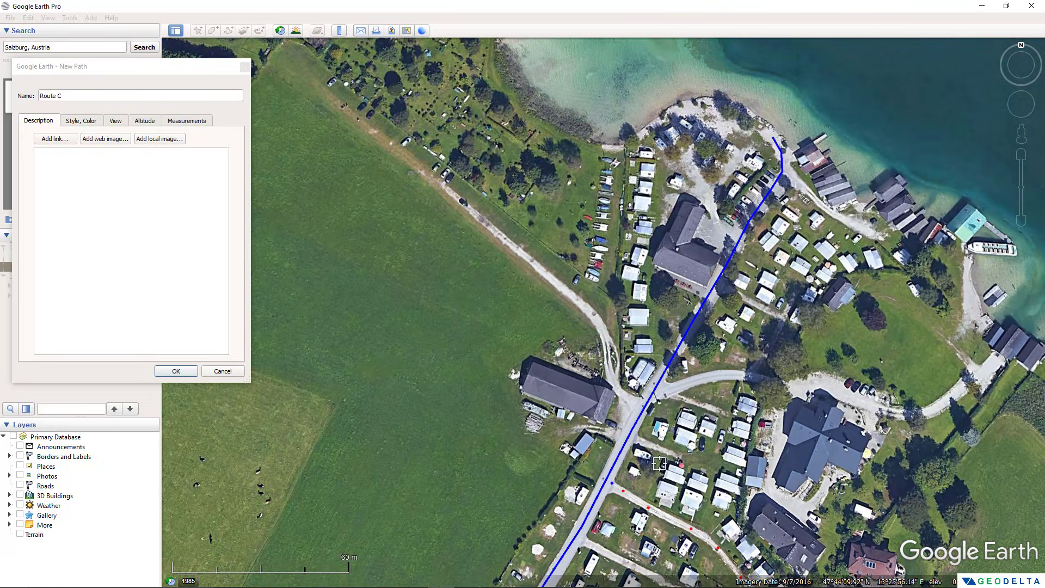
pyautogui.click(614, 467)
pyautogui.click(628, 437)
pyautogui.click(638, 418)
pyautogui.click(637, 401)
pyautogui.click(623, 396)
pyautogui.click(614, 380)
pyautogui.click(609, 354)
pyautogui.click(603, 329)
pyautogui.click(593, 313)
pyautogui.click(571, 293)
pyautogui.click(538, 267)
pyautogui.click(510, 245)
pyautogui.click(490, 226)
pyautogui.click(468, 209)
pyautogui.click(453, 196)
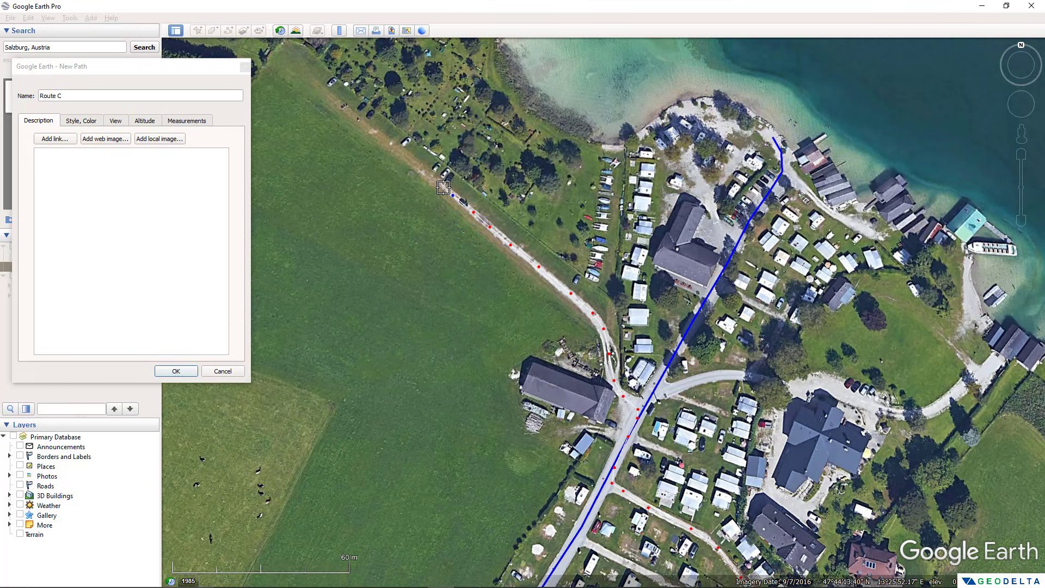
pyautogui.click(441, 186)
pyautogui.press('Up')
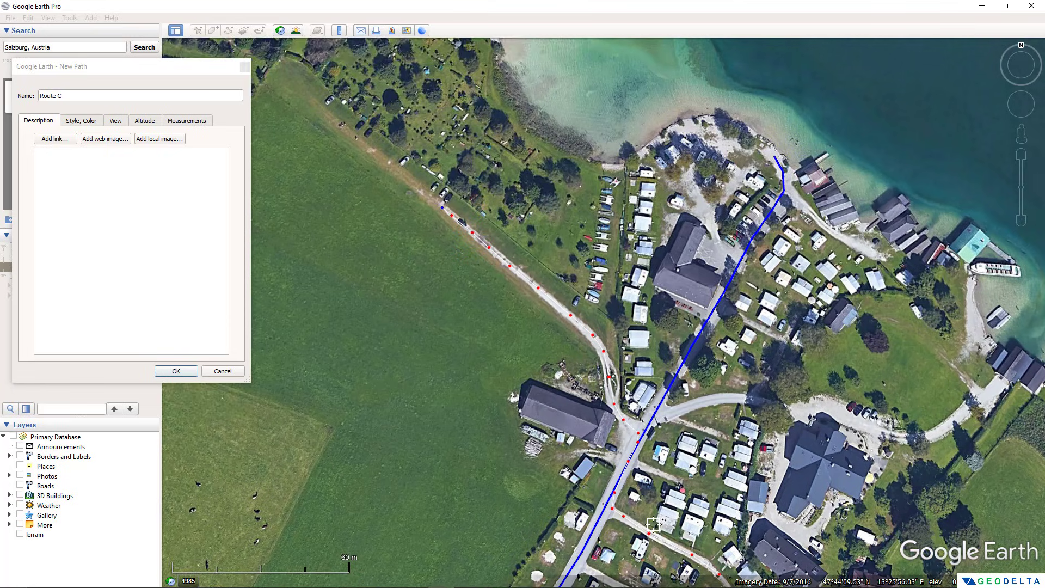
pyautogui.press('Down')
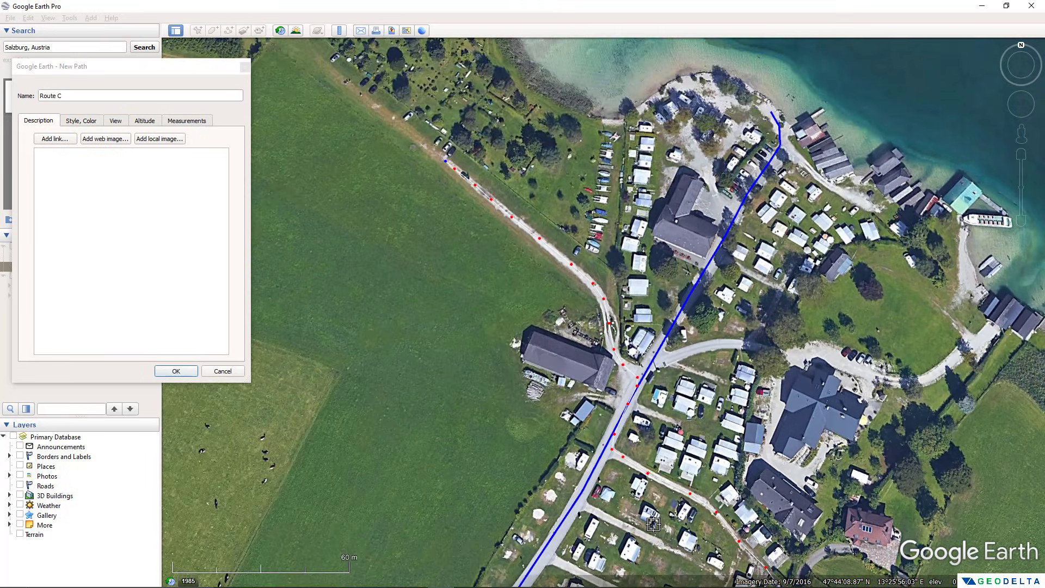
pyautogui.press('Down')
pyautogui.press('Up')
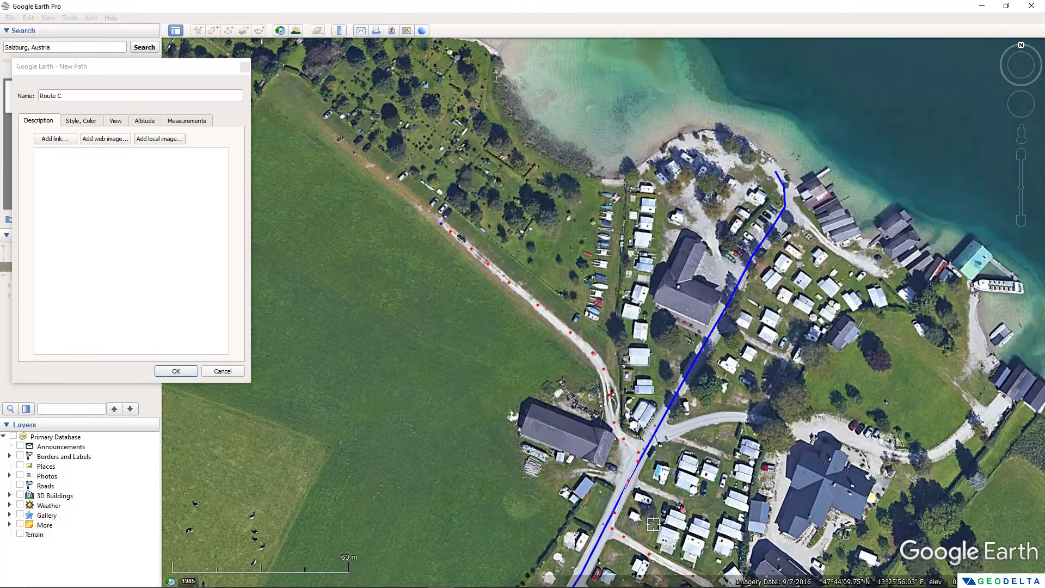
pyautogui.press('Up')
pyautogui.press('Down')
pyautogui.press('Left')
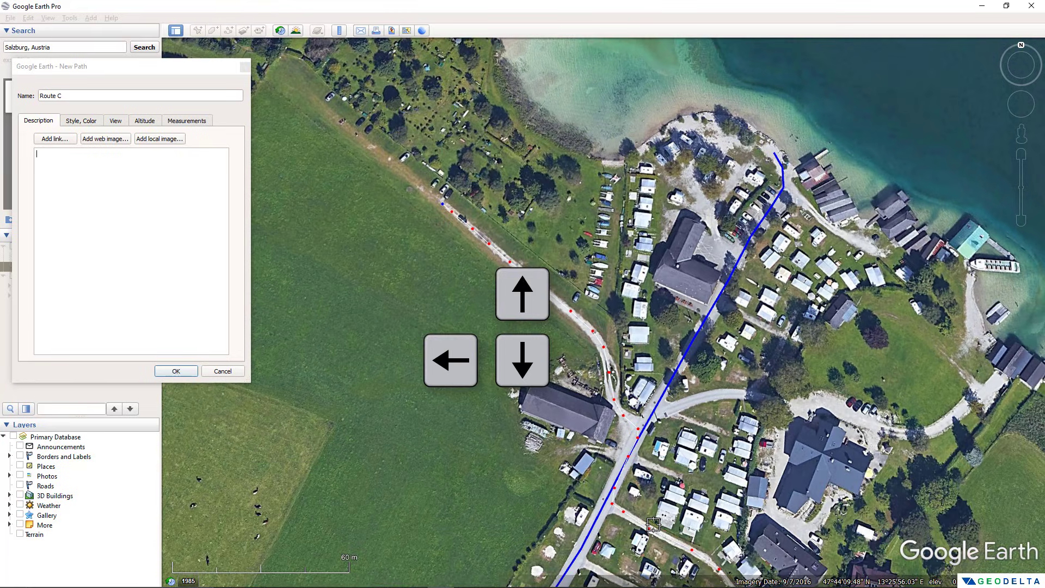
pyautogui.press('Right')
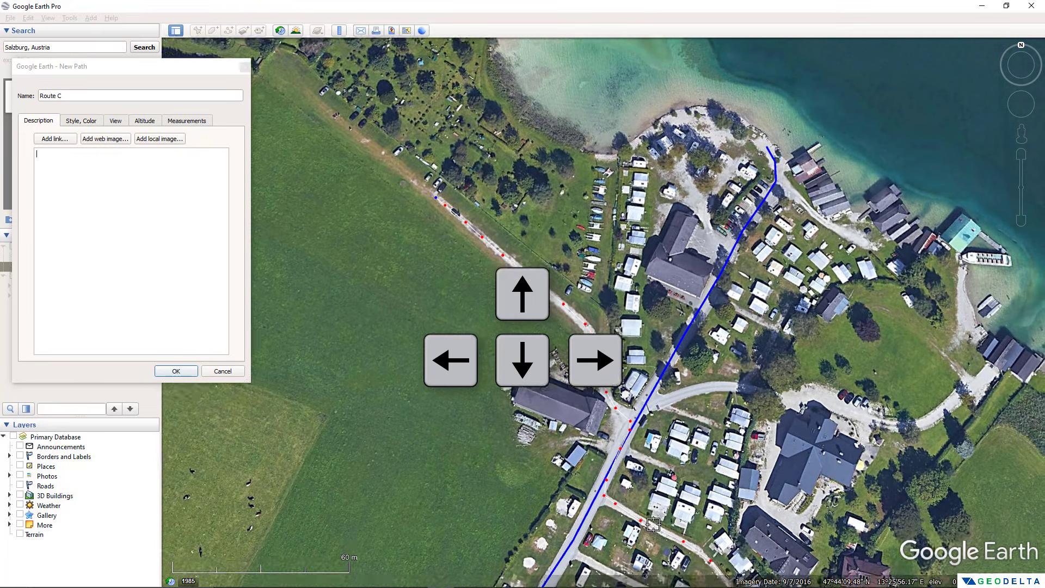
pyautogui.press('Up')
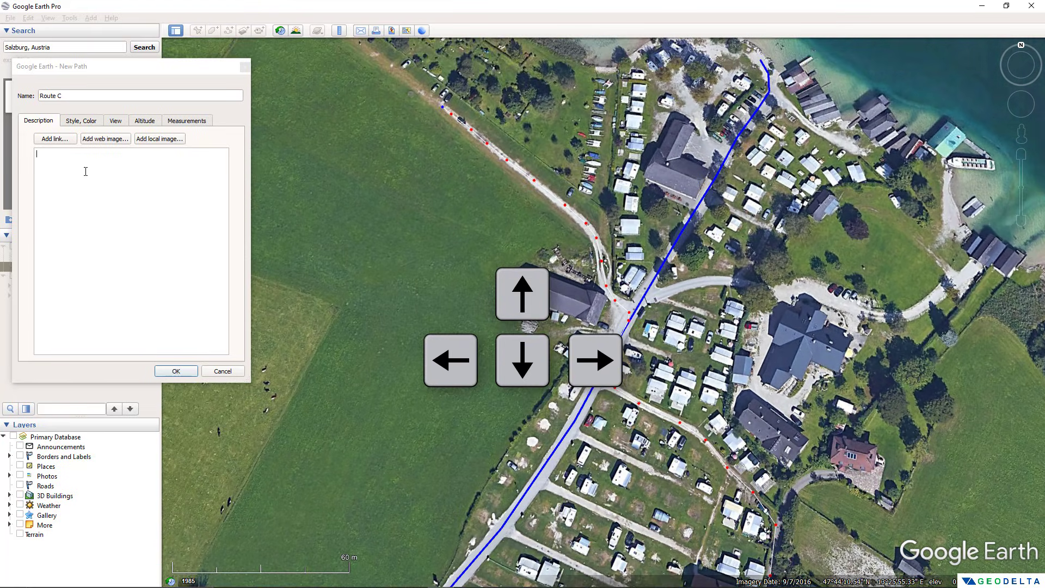
# - Save the Route C path, then reopen its properties and set the line width to 3.7
pyautogui.click(181, 373)
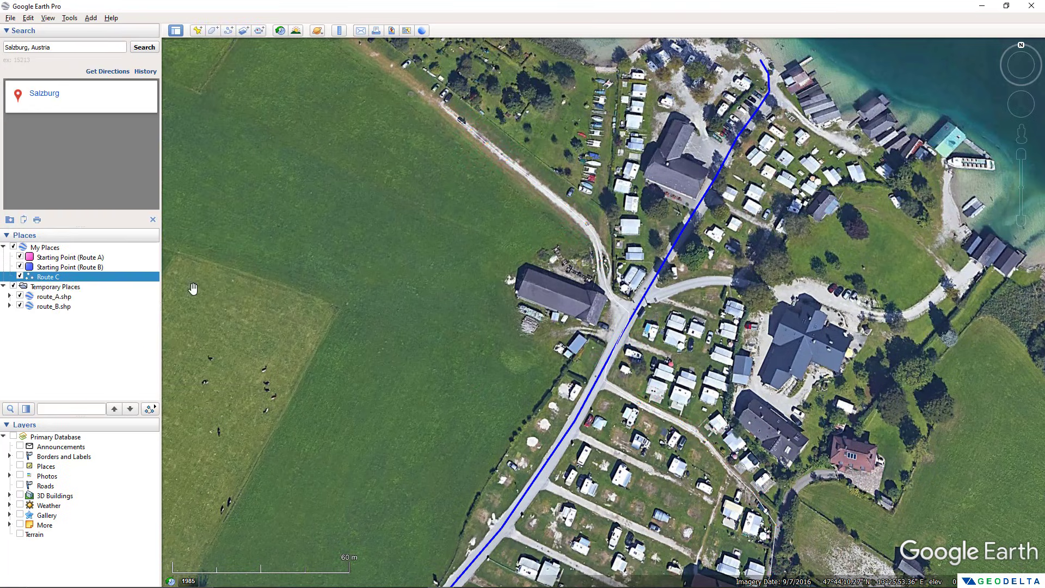
pyautogui.rightClick(60, 280)
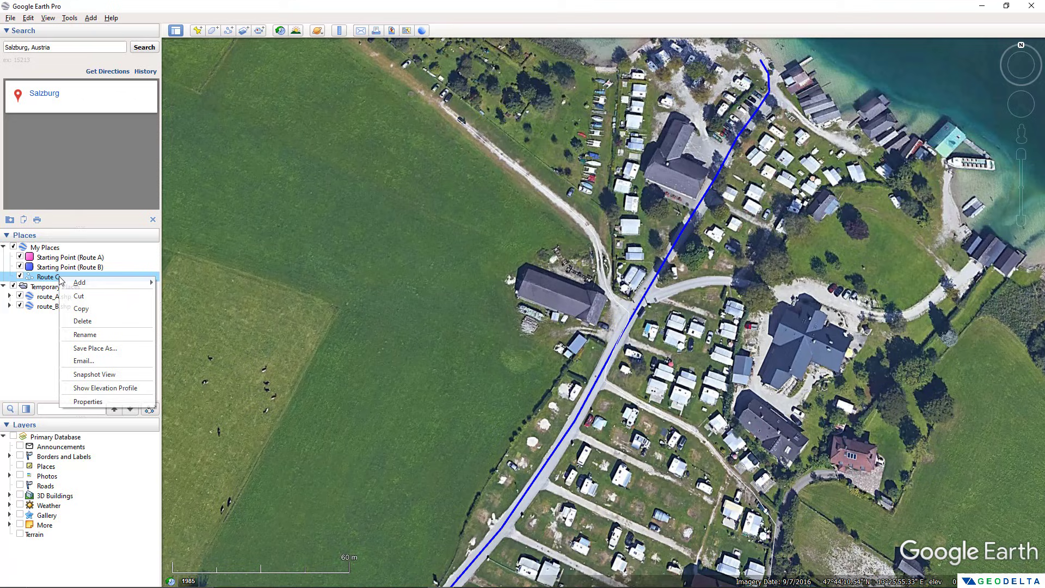
pyautogui.click(109, 401)
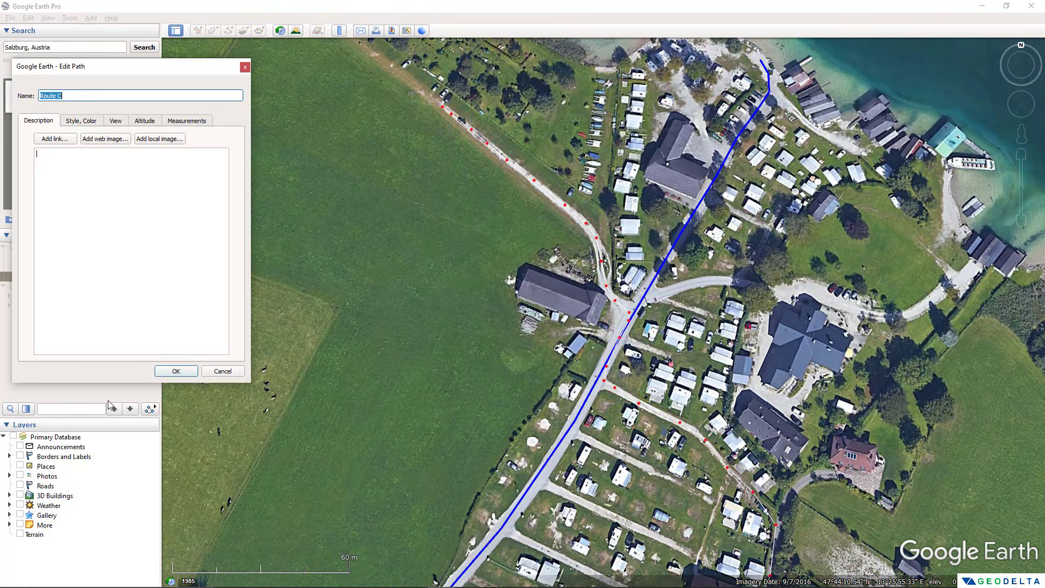
pyautogui.click(90, 121)
pyautogui.click(107, 158)
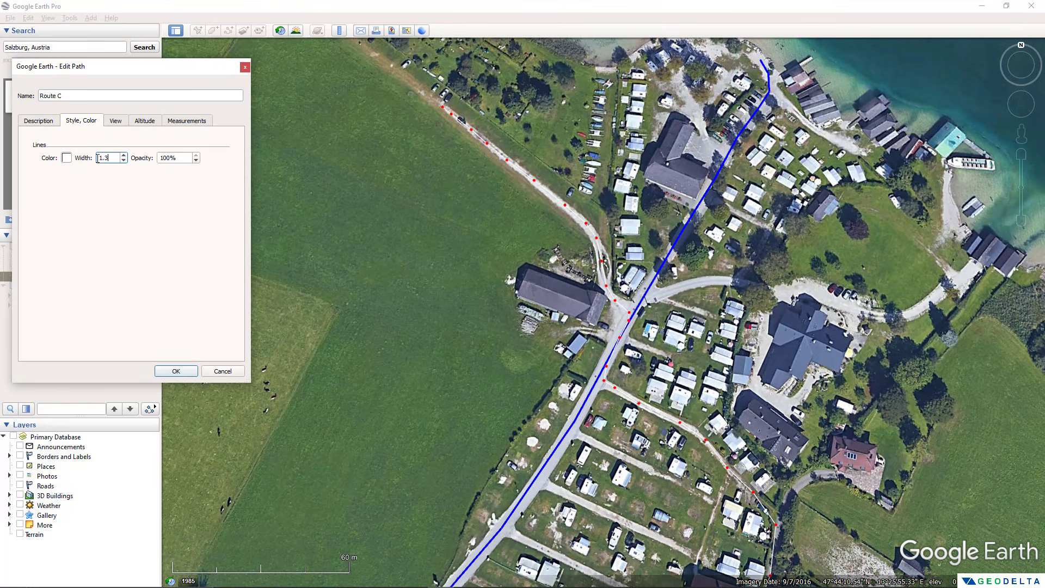
pyautogui.write('3.7')
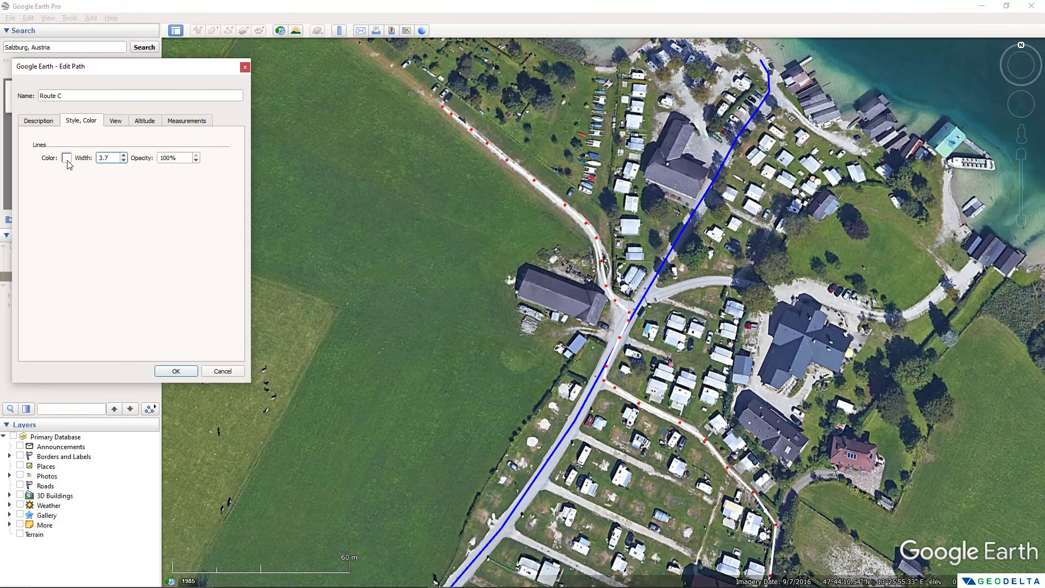
# - Try #00ff7f as the Route C line color, then change it to green #00ff00
pyautogui.click(66, 159)
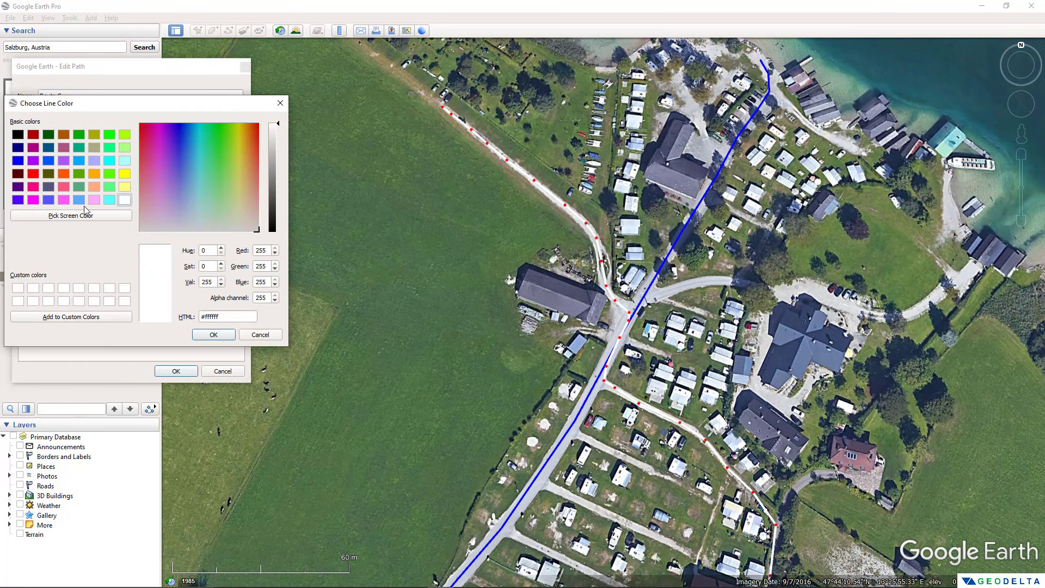
pyautogui.click(109, 147)
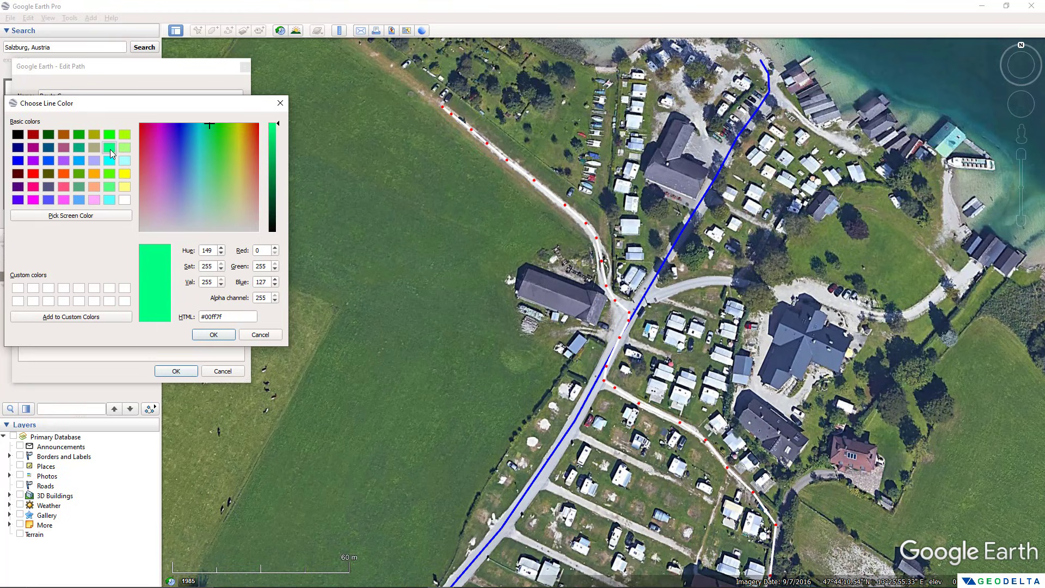
pyautogui.click(214, 335)
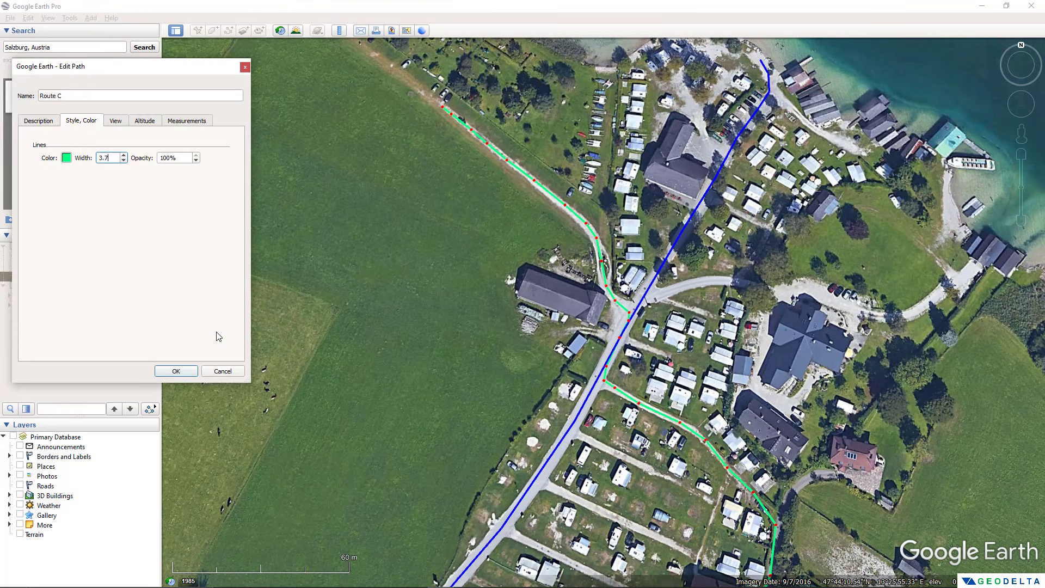
pyautogui.scroll(-6, 592, 462)
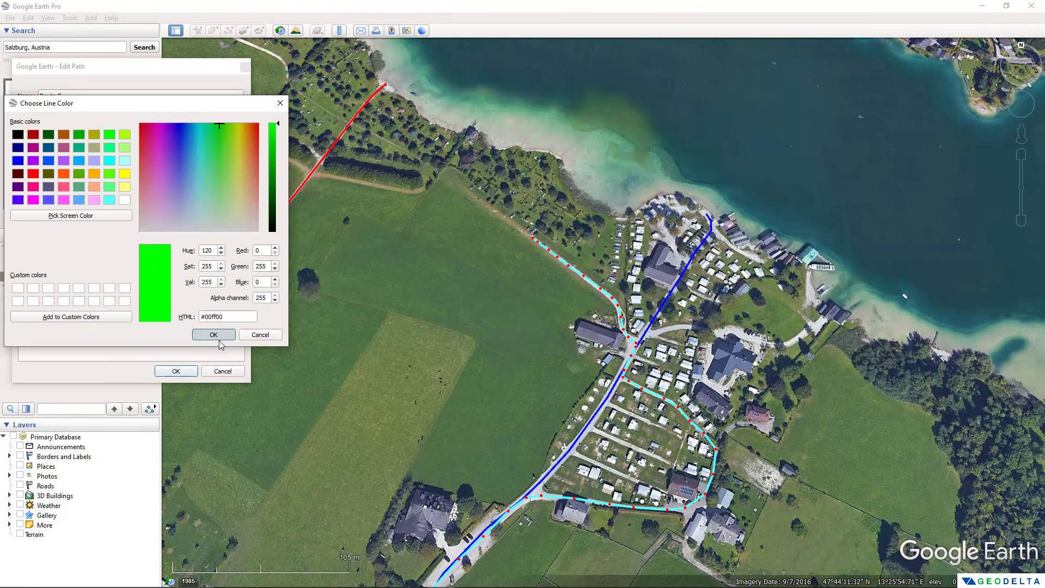
pyautogui.click(214, 336)
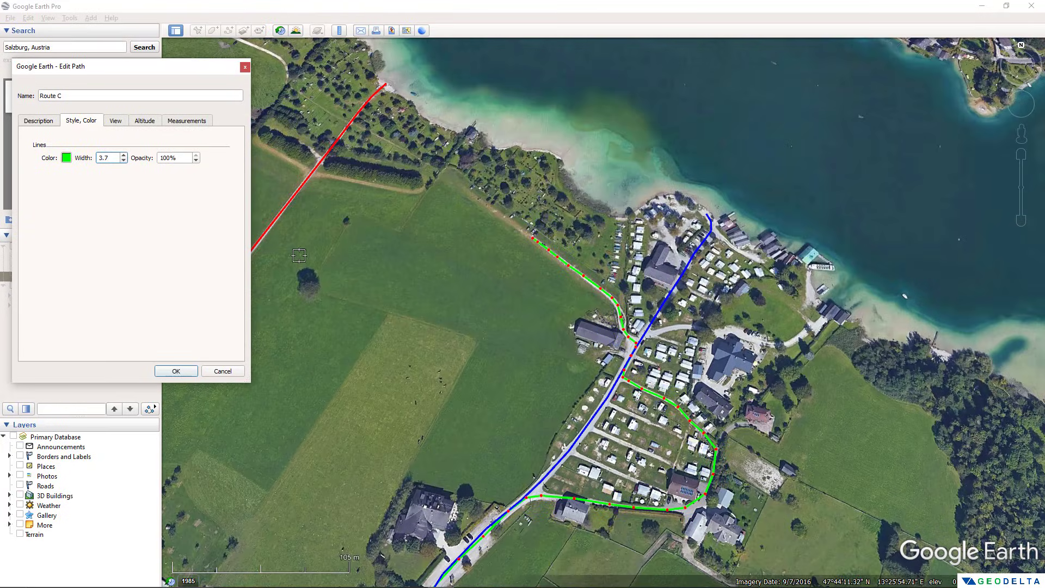
# - Save the Route C line style and look over the three routes from the lakeshore to their starting points
pyautogui.click(176, 371)
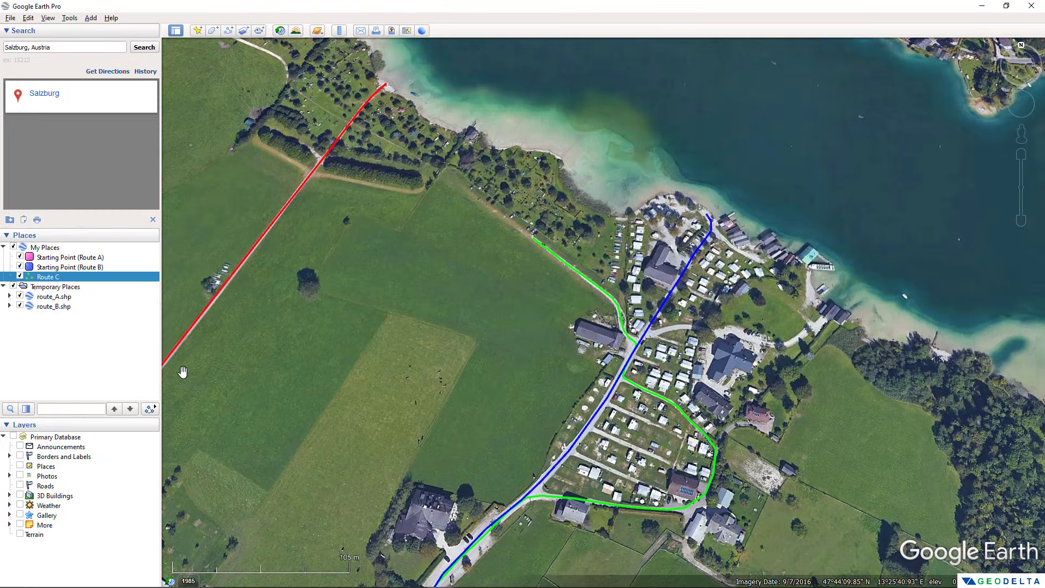
pyautogui.scroll(2, 390, 345)
pyautogui.scroll(-3, 390, 345)
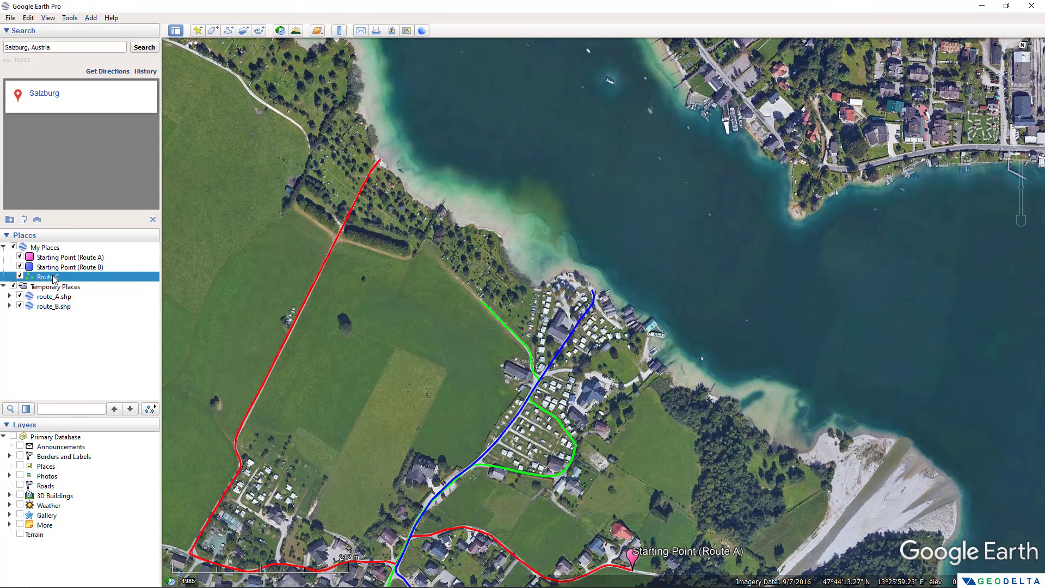
pyautogui.moveTo(438, 431); pyautogui.dragTo(541, 247)
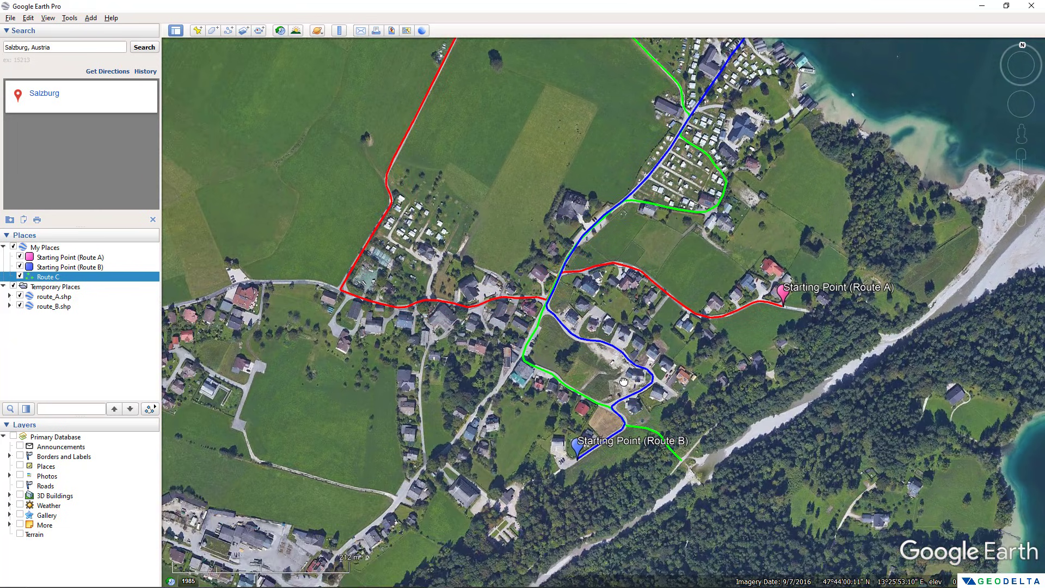
pyautogui.moveTo(713, 423); pyautogui.dragTo(588, 416)
pyautogui.scroll(2, 589, 417)
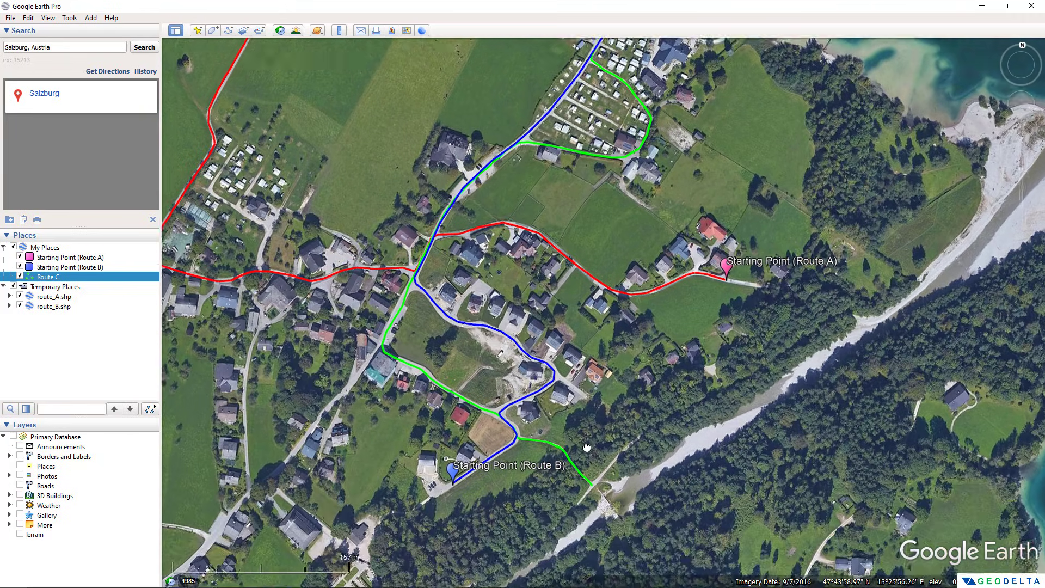
pyautogui.scroll(-2, 563, 412)
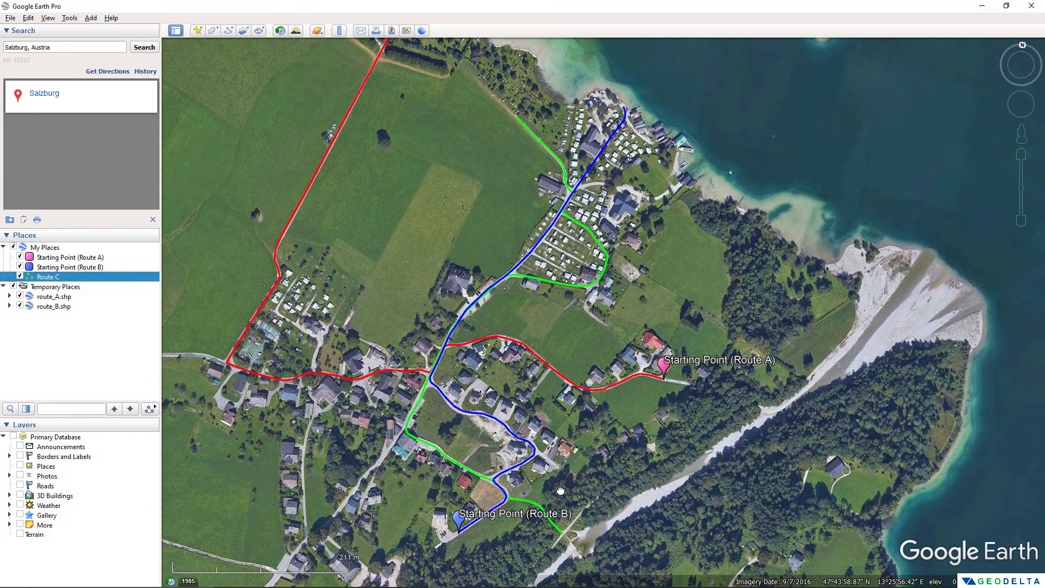
# - Add a placemark at the southeastern end of Route C beside the river and name it "Starting Point (Route C)"
pyautogui.click(197, 30)
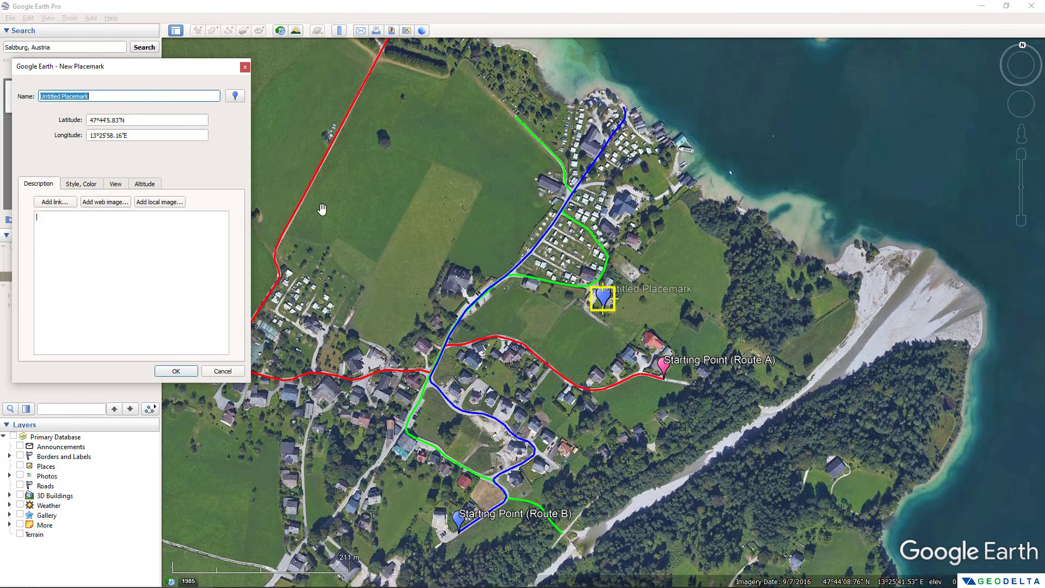
pyautogui.moveTo(606, 295); pyautogui.dragTo(566, 534)
pyautogui.scroll(3, 566, 530)
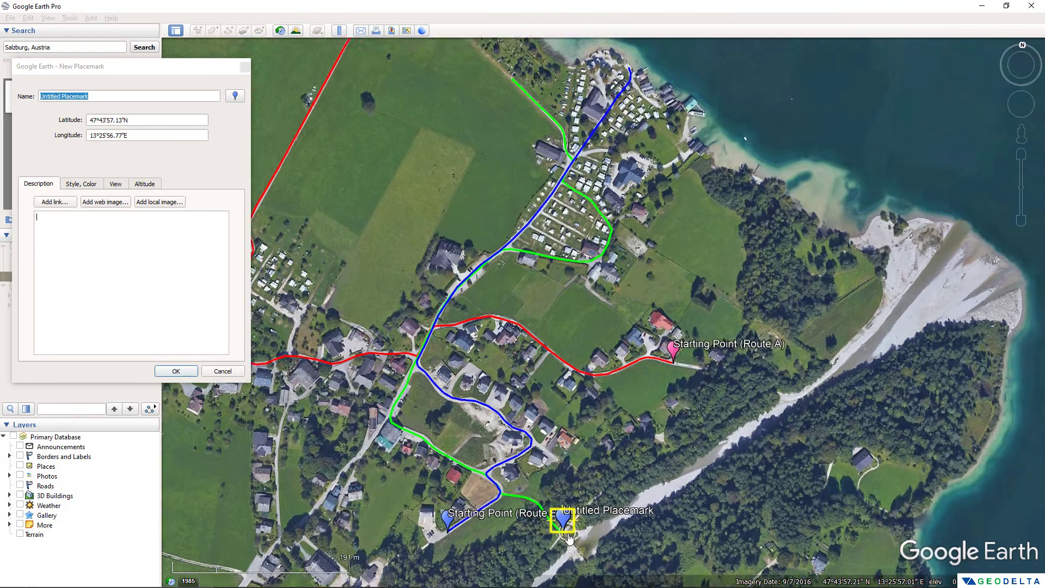
pyautogui.click(19, 100)
pyautogui.write('Starting ')
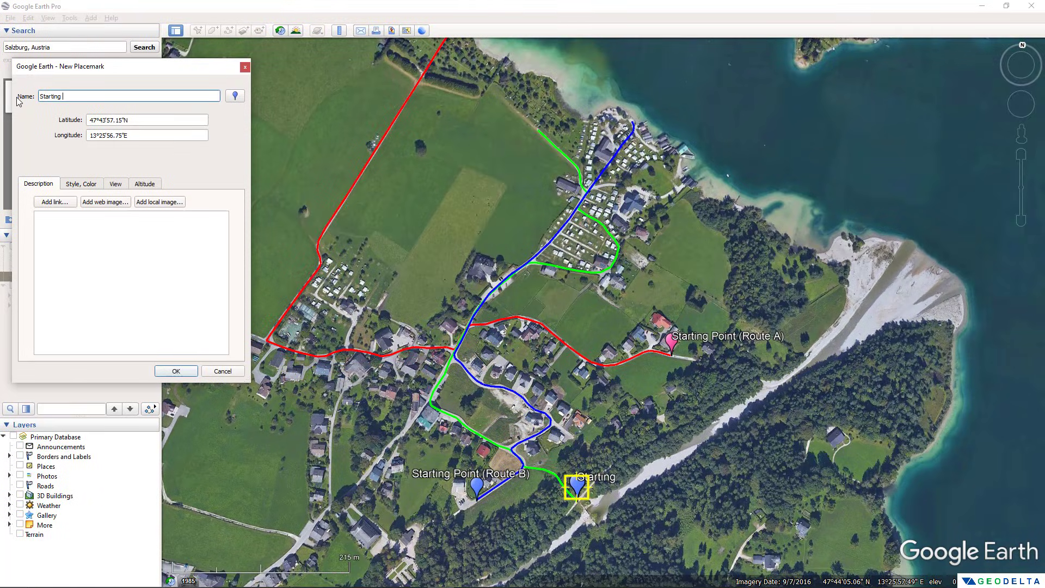
pyautogui.write('Point (Route C)')
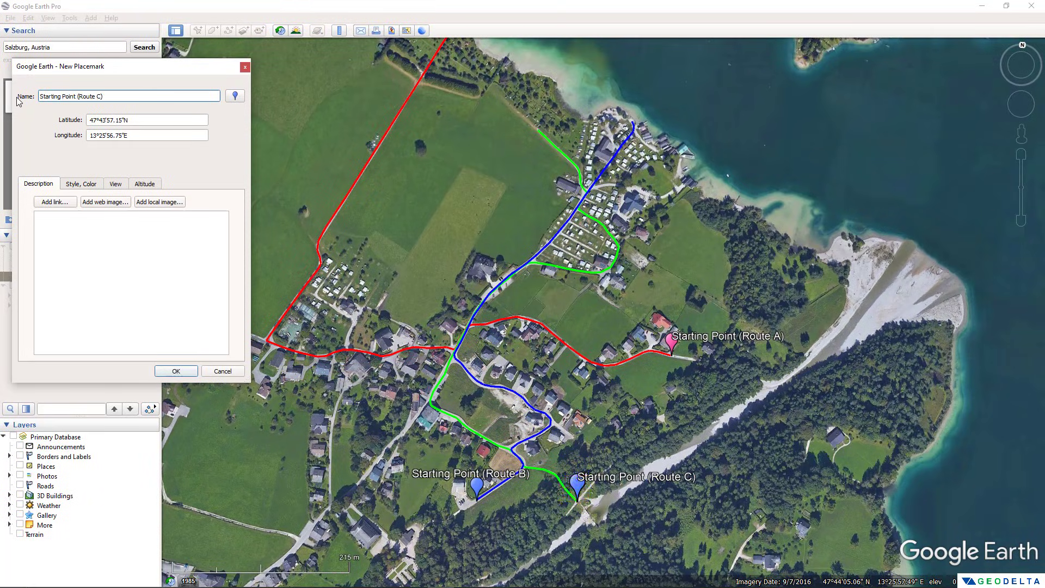
# - Give the Route C starting point the blank green paddle icon tinted a darker green, and save the placemark
pyautogui.click(235, 96)
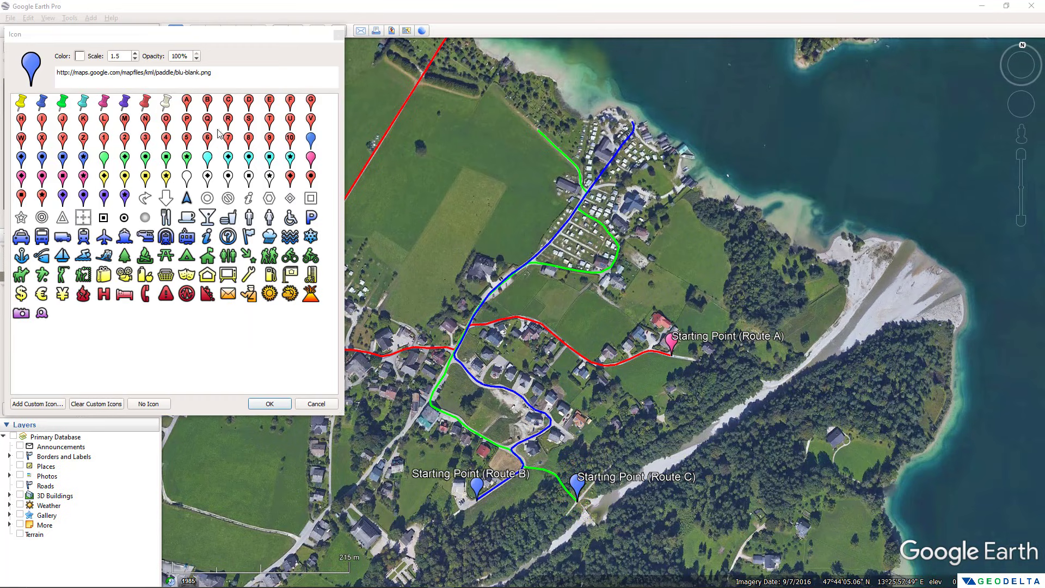
pyautogui.click(105, 159)
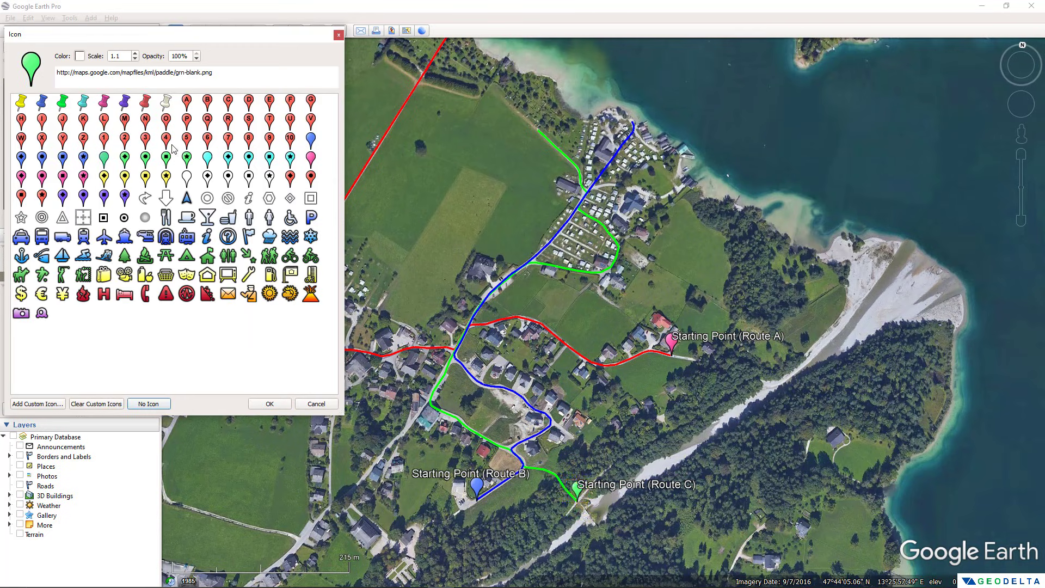
pyautogui.click(79, 56)
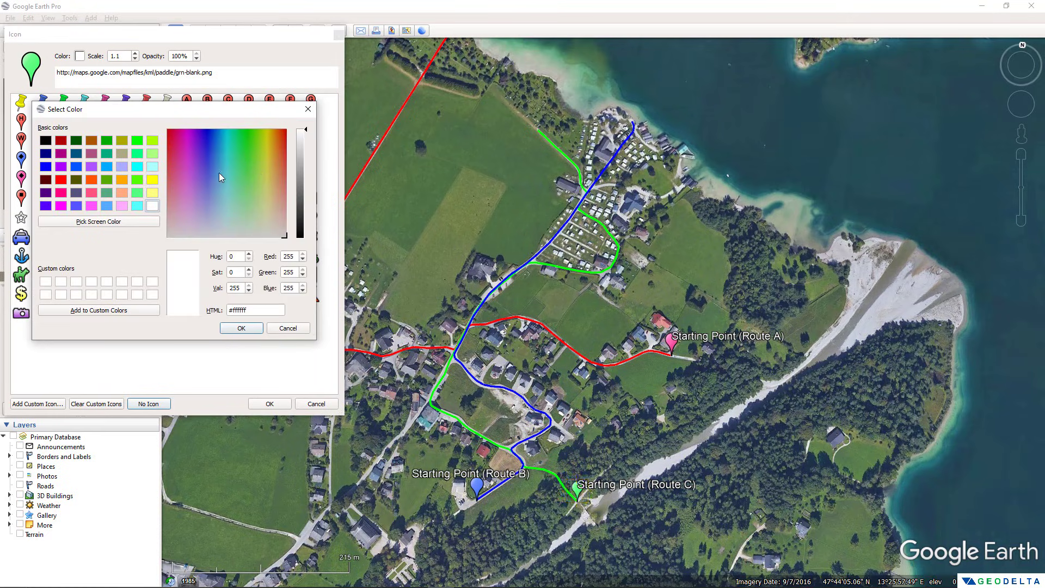
pyautogui.moveTo(251, 157); pyautogui.dragTo(247, 133)
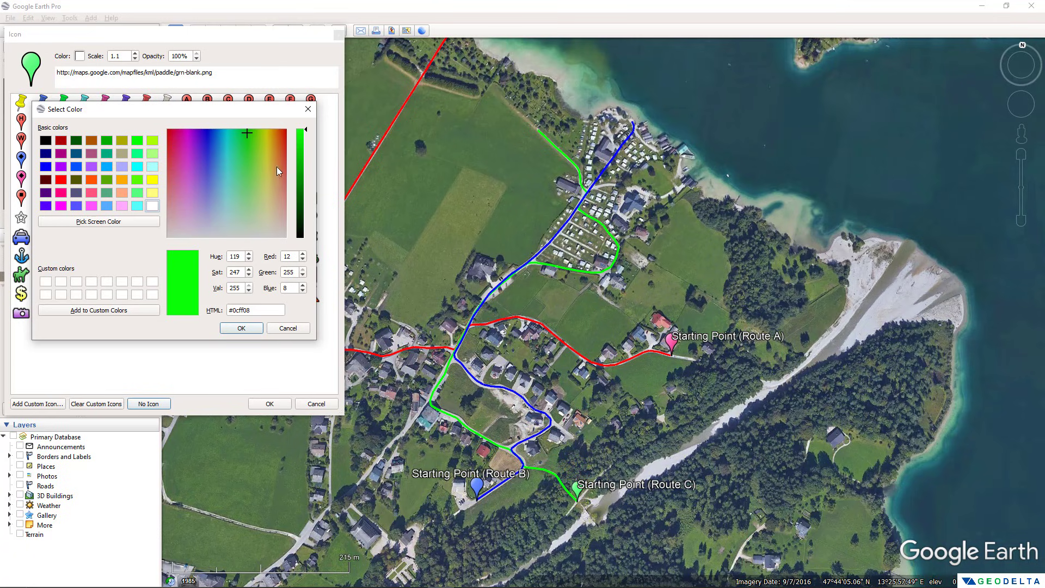
pyautogui.click(301, 146)
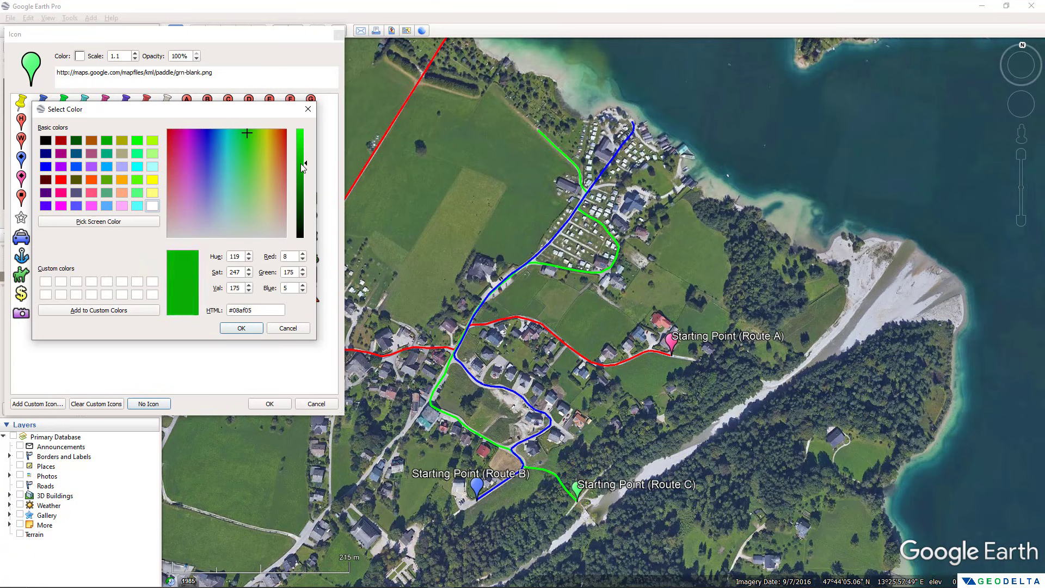
pyautogui.click(242, 328)
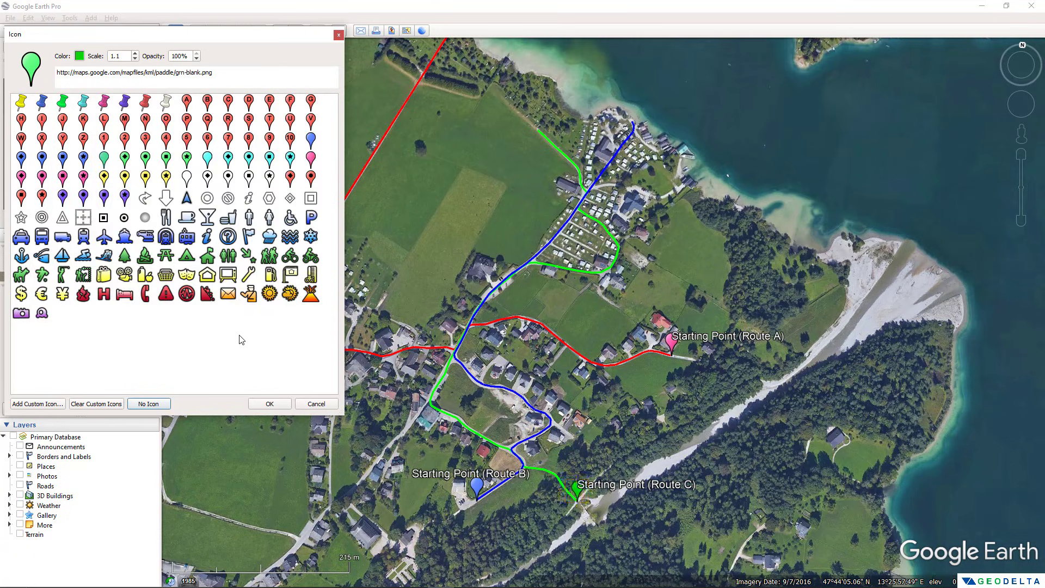
pyautogui.click(270, 404)
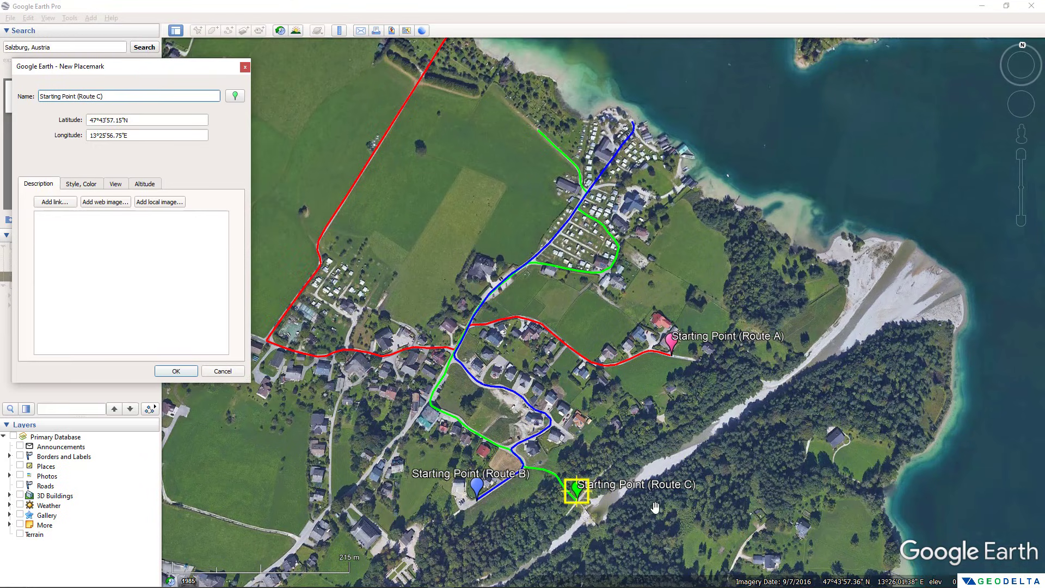
pyautogui.moveTo(599, 473); pyautogui.dragTo(661, 462)
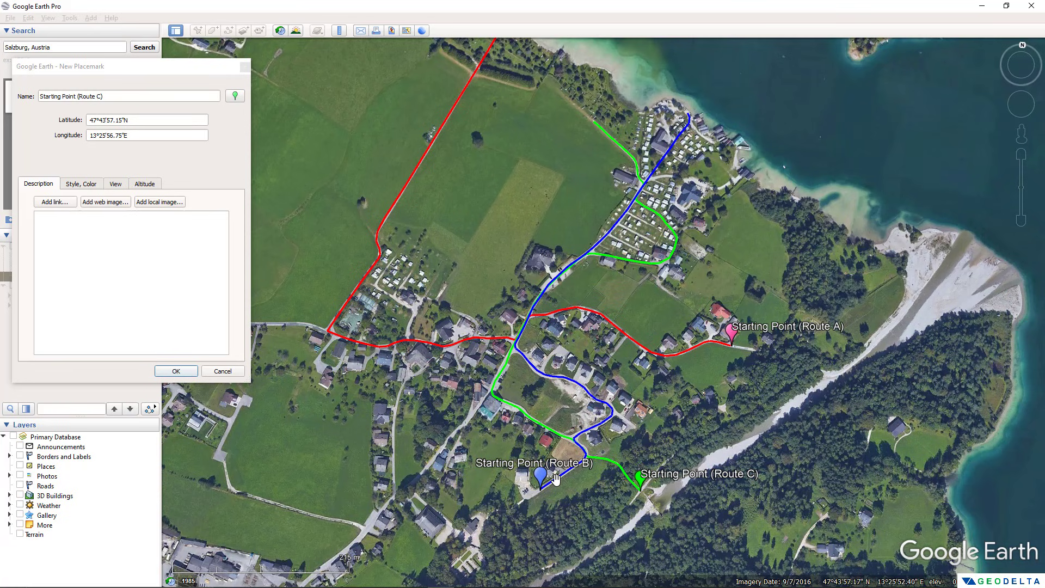
pyautogui.moveTo(675, 511); pyautogui.dragTo(596, 427, button='middle')
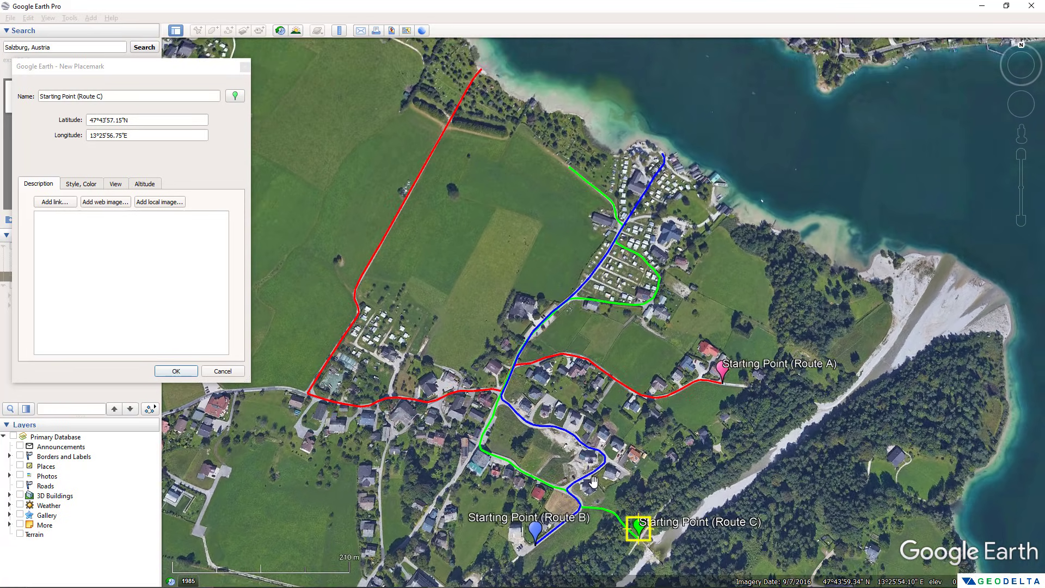
pyautogui.moveTo(594, 481); pyautogui.dragTo(624, 441, button='middle')
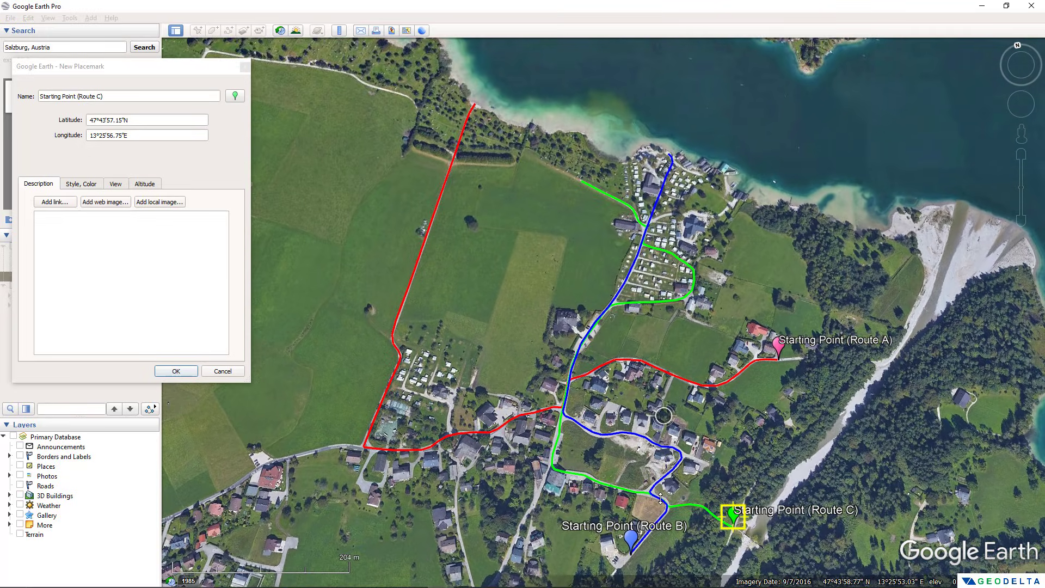
pyautogui.press('Return')
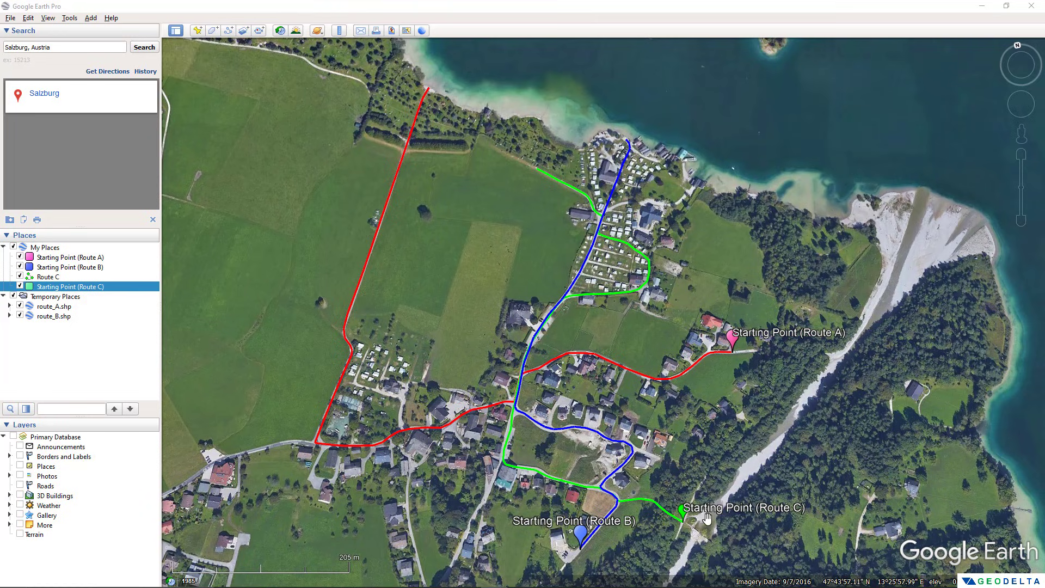
# - Set the label color of the Starting Point (Route A) placemark to yellow #ffff00
pyautogui.click(97, 256)
pyautogui.rightClick(97, 259)
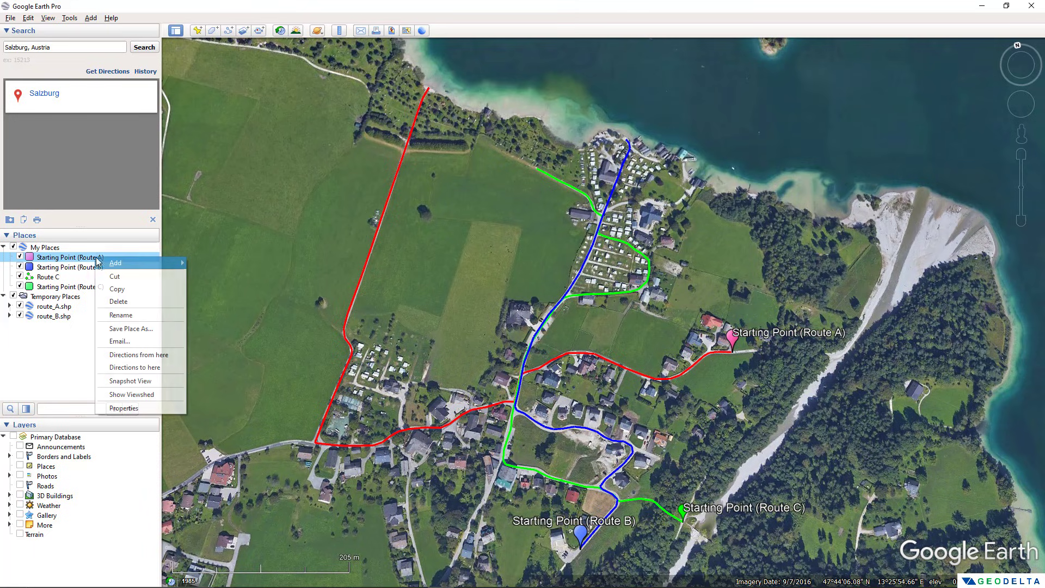
pyautogui.click(152, 409)
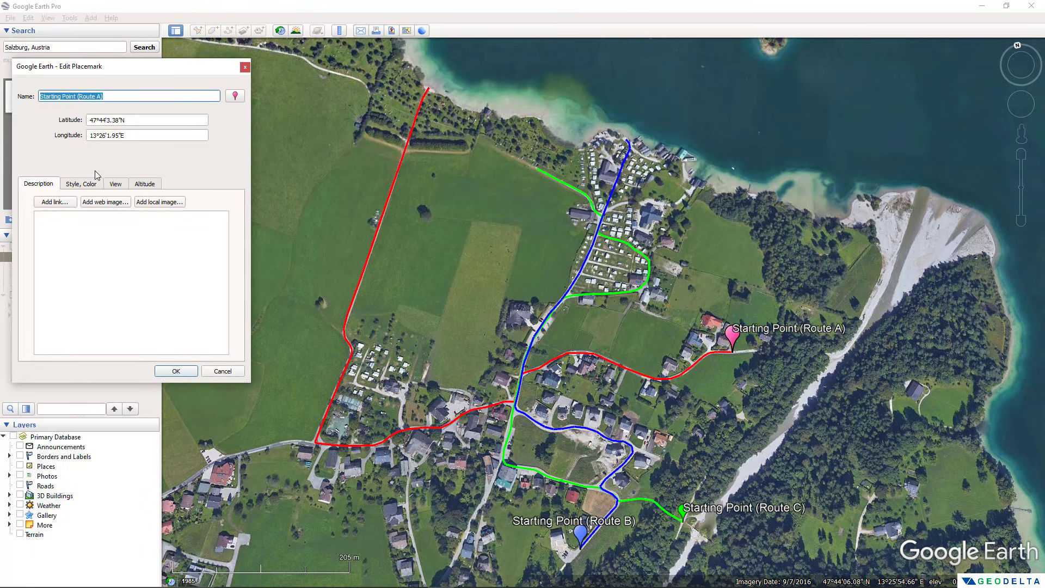
pyautogui.click(81, 185)
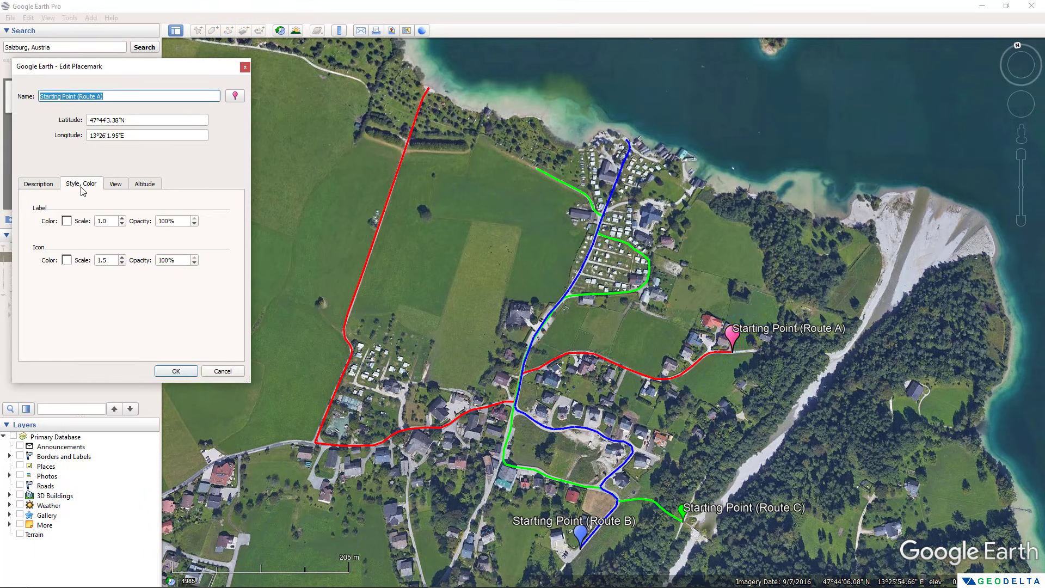
pyautogui.click(67, 224)
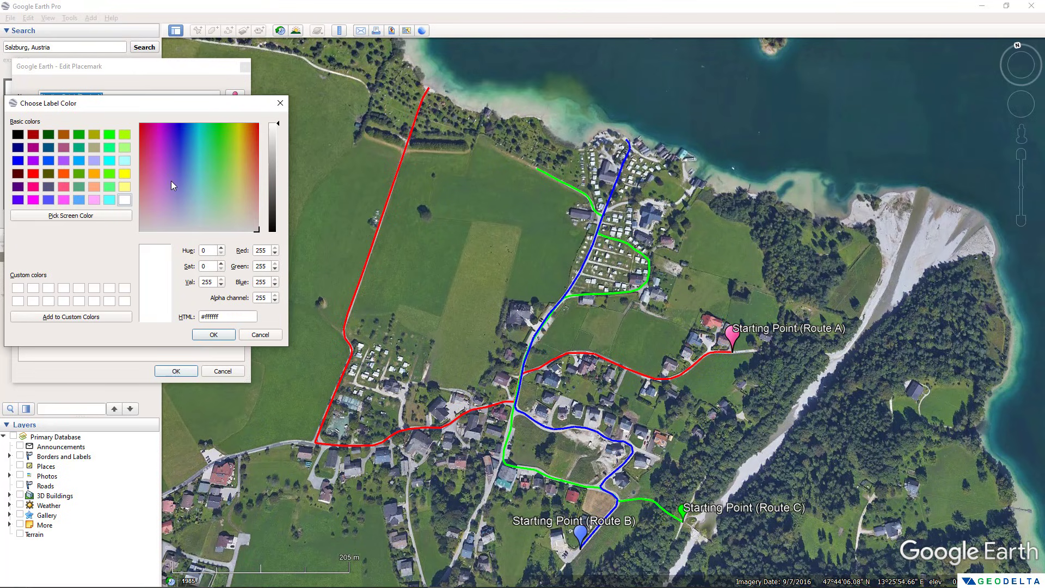
pyautogui.click(125, 175)
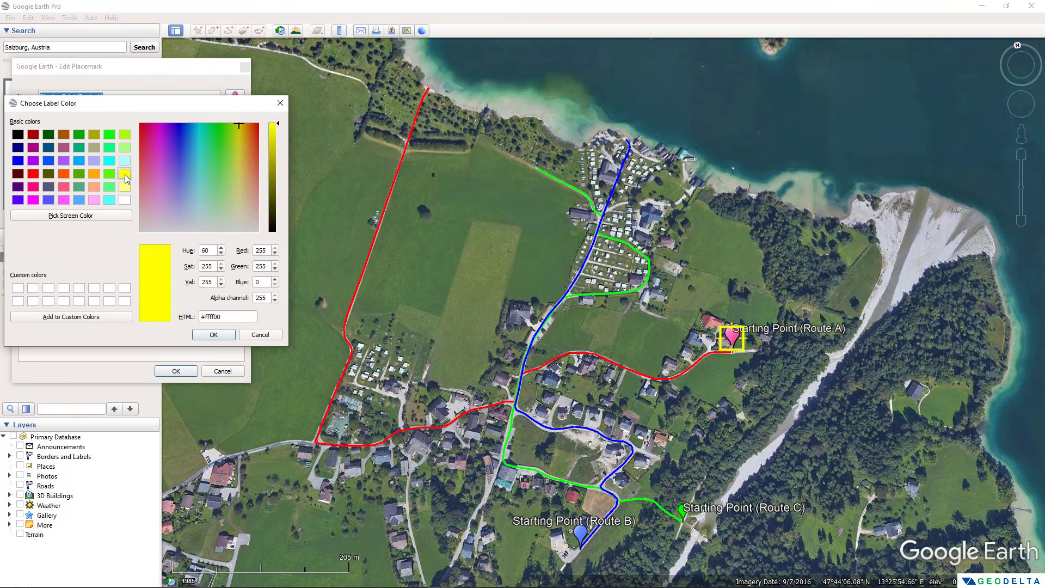
pyautogui.click(214, 334)
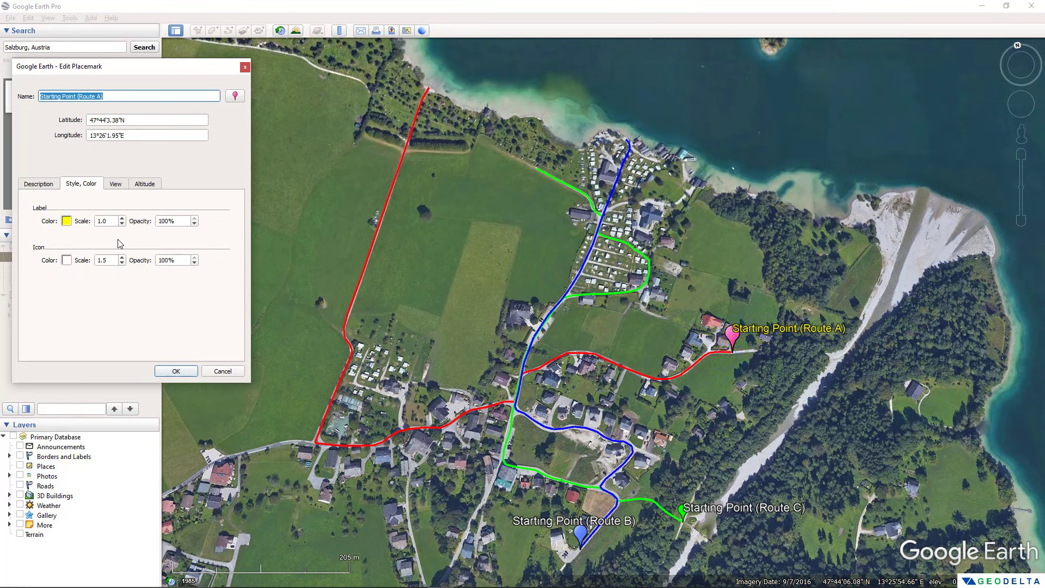
# - Try larger label scales for the Route A starting point, set the scale back to 1.0 and save the placemark
pyautogui.click(122, 218)
pyautogui.click(122, 217)
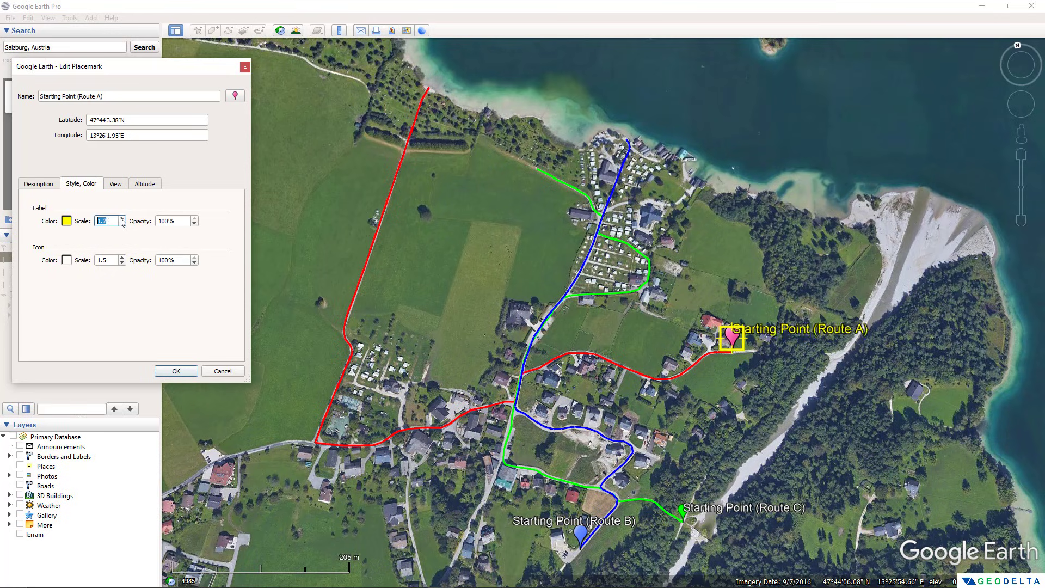
pyautogui.click(122, 218)
pyautogui.click(122, 218)
pyautogui.click(122, 224)
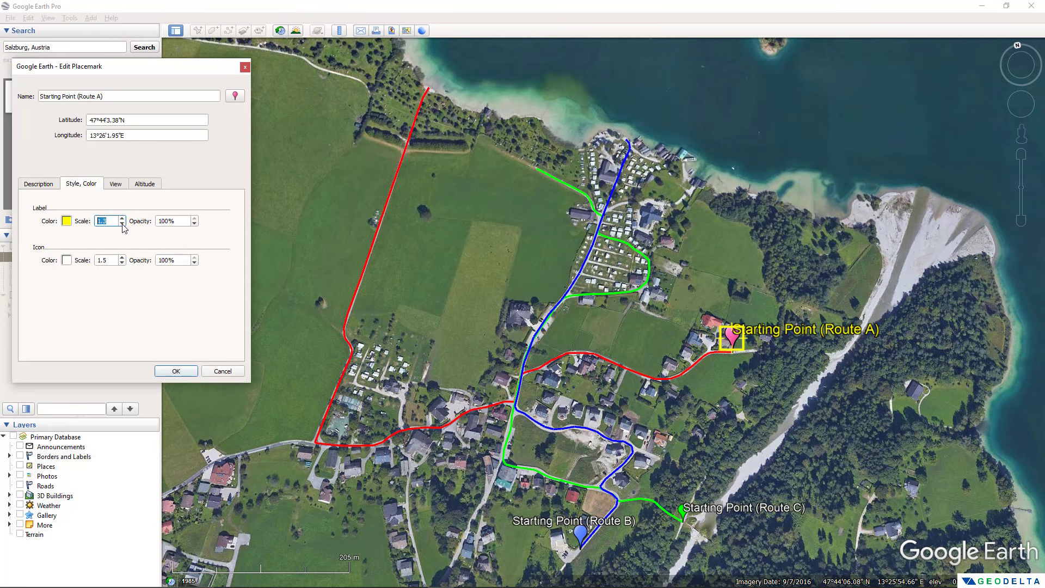
pyautogui.click(122, 224)
pyautogui.click(122, 224)
pyautogui.click(123, 224)
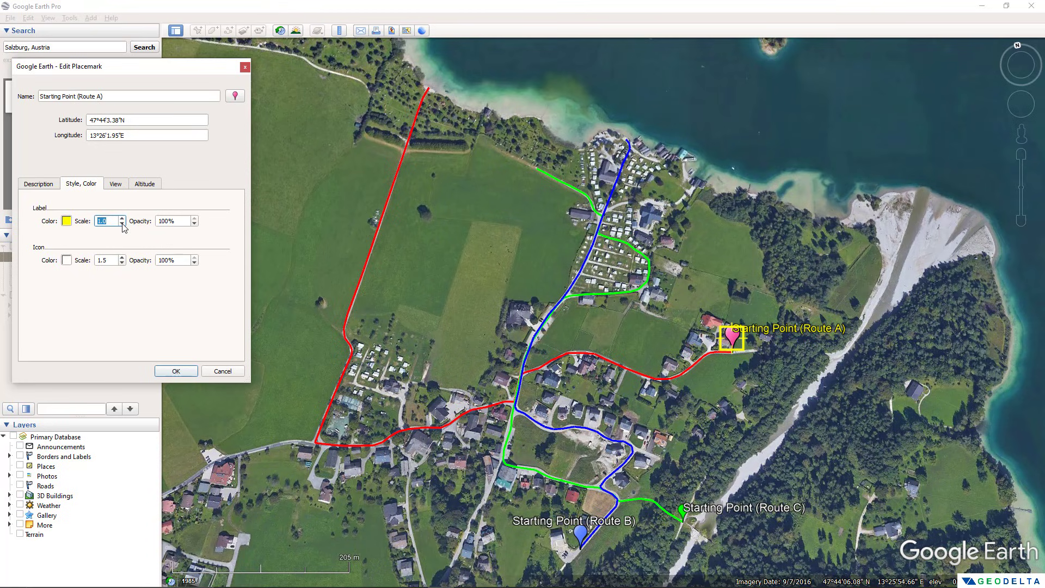
pyautogui.click(181, 370)
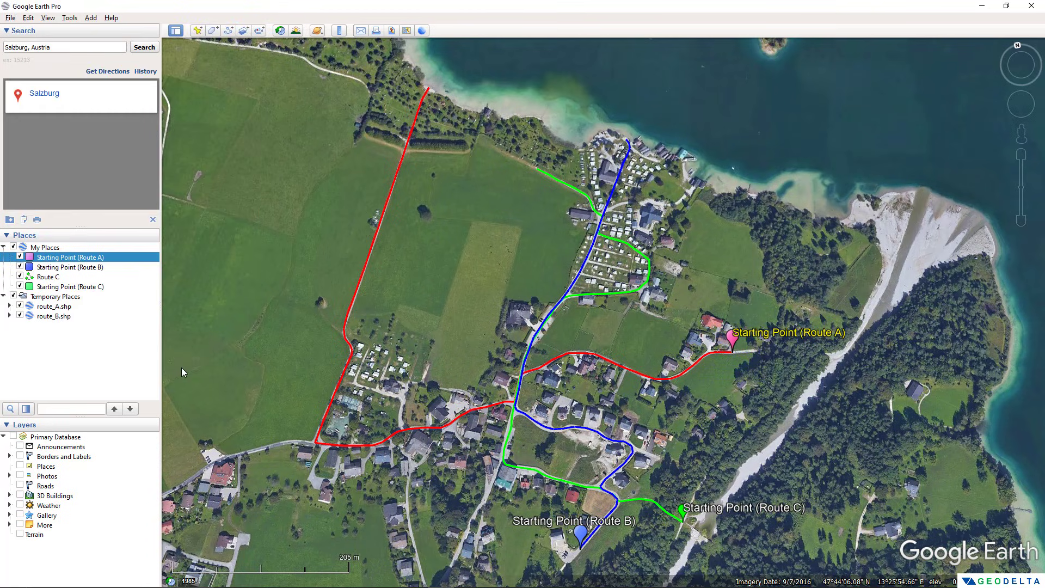
# - Set the label color of the Starting Point (Route B) placemark to yellow and save the placemark
pyautogui.click(70, 268)
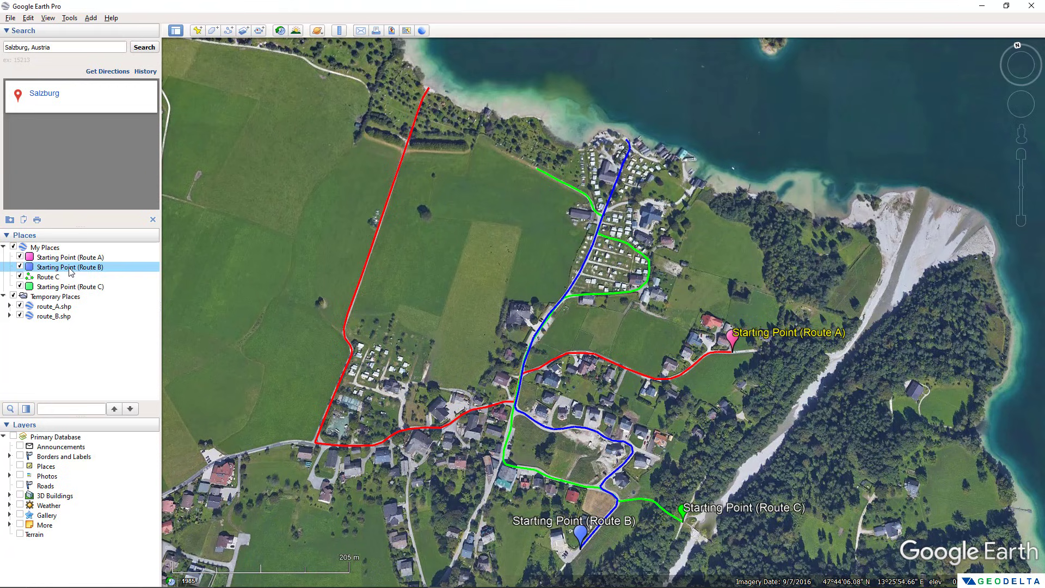
pyautogui.rightClick(71, 267)
pyautogui.click(124, 420)
pyautogui.click(81, 183)
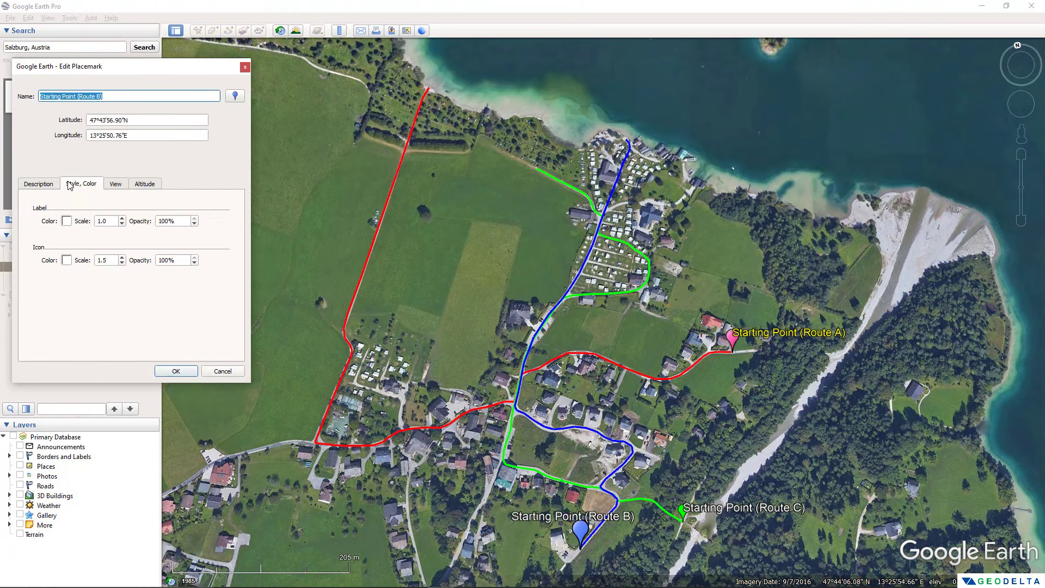
pyautogui.click(67, 222)
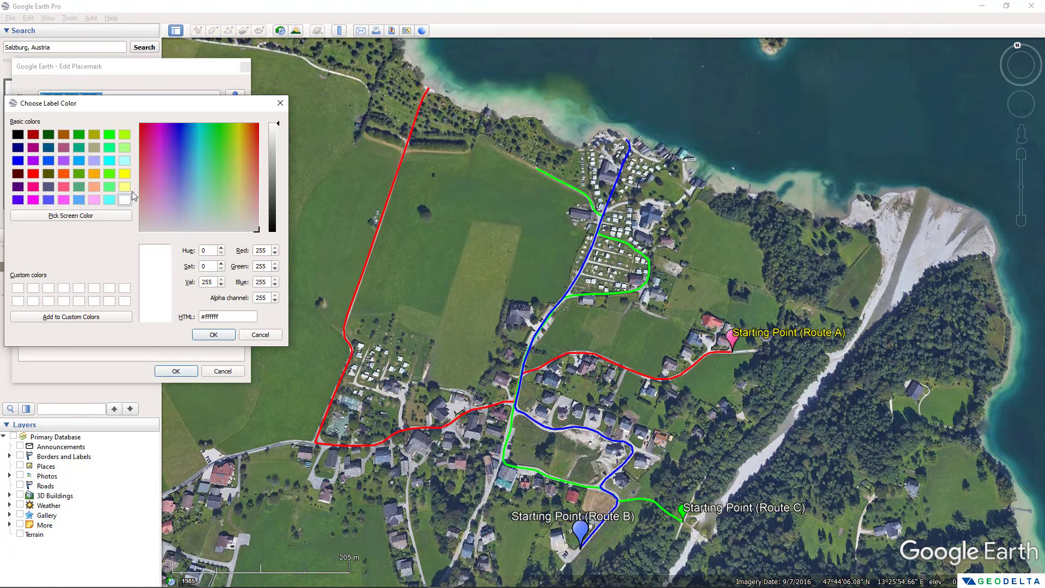
pyautogui.click(124, 174)
pyautogui.click(210, 332)
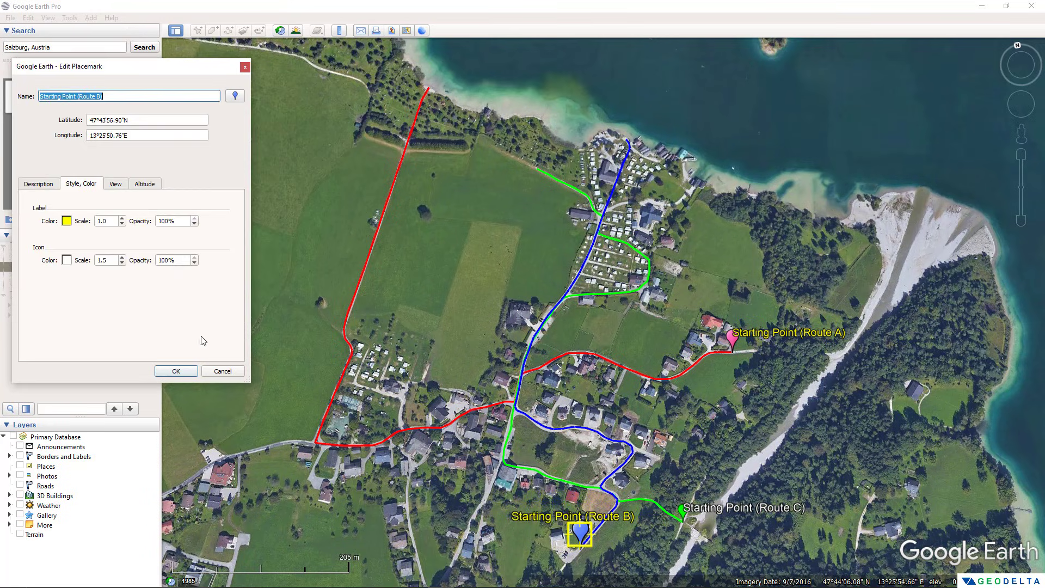
pyautogui.click(184, 371)
# - Set the label color of the Starting Point (Route C) placemark to yellow #ffff00 and save the placemark
pyautogui.rightClick(50, 287)
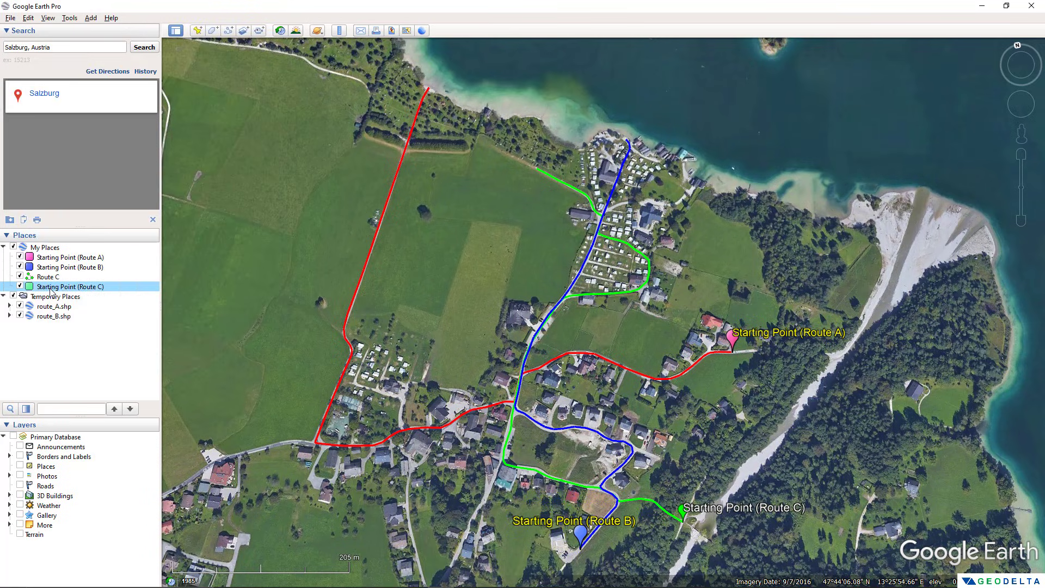
pyautogui.click(100, 440)
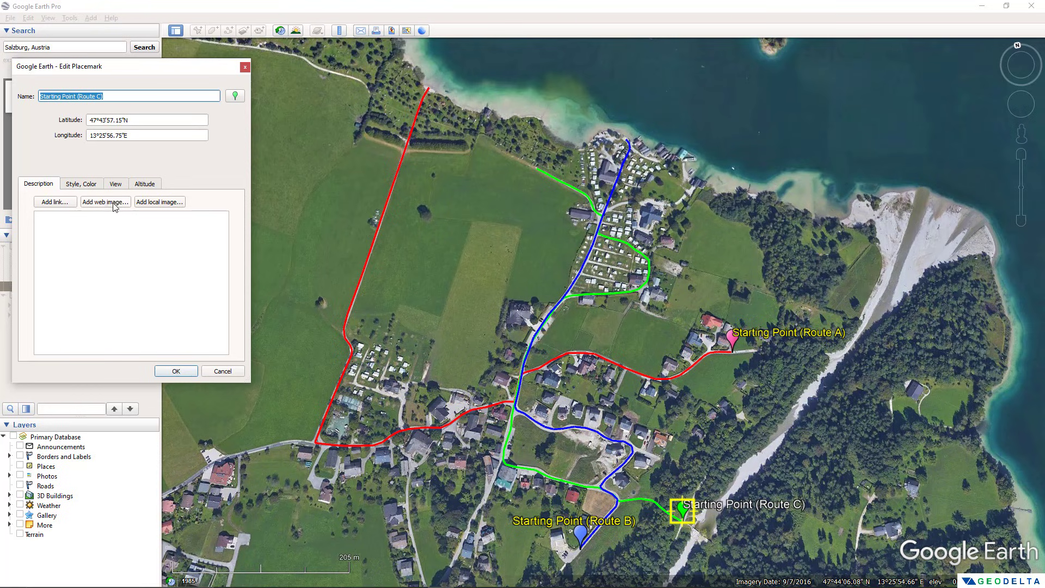
pyautogui.click(81, 184)
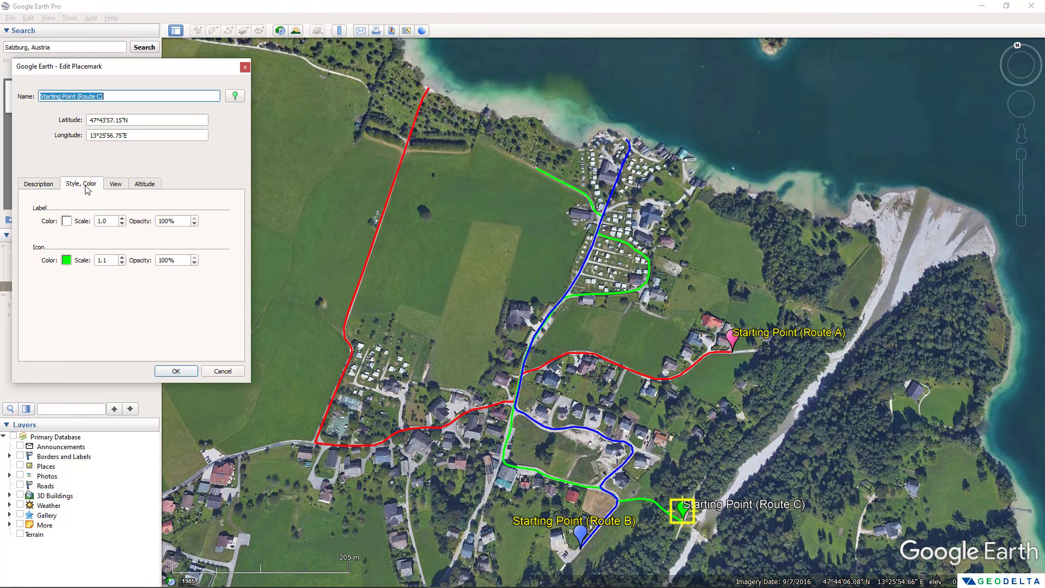
pyautogui.click(67, 221)
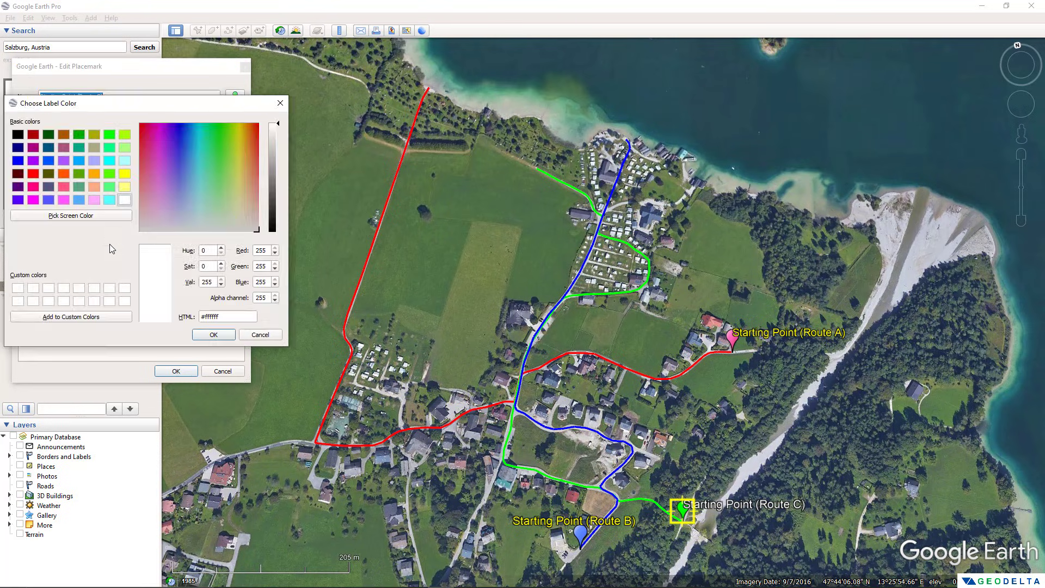
pyautogui.click(125, 174)
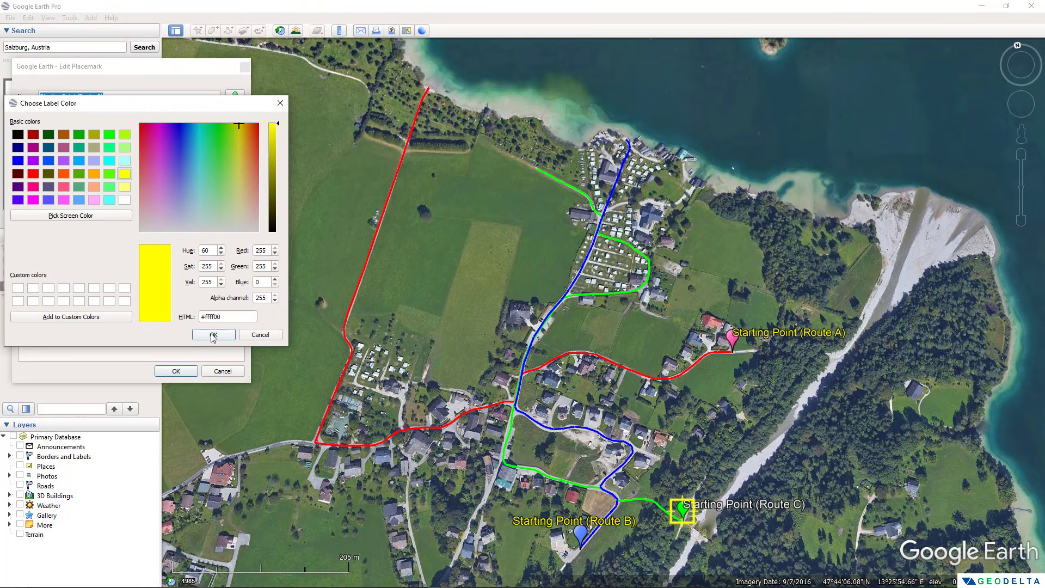
pyautogui.click(213, 334)
pyautogui.click(185, 370)
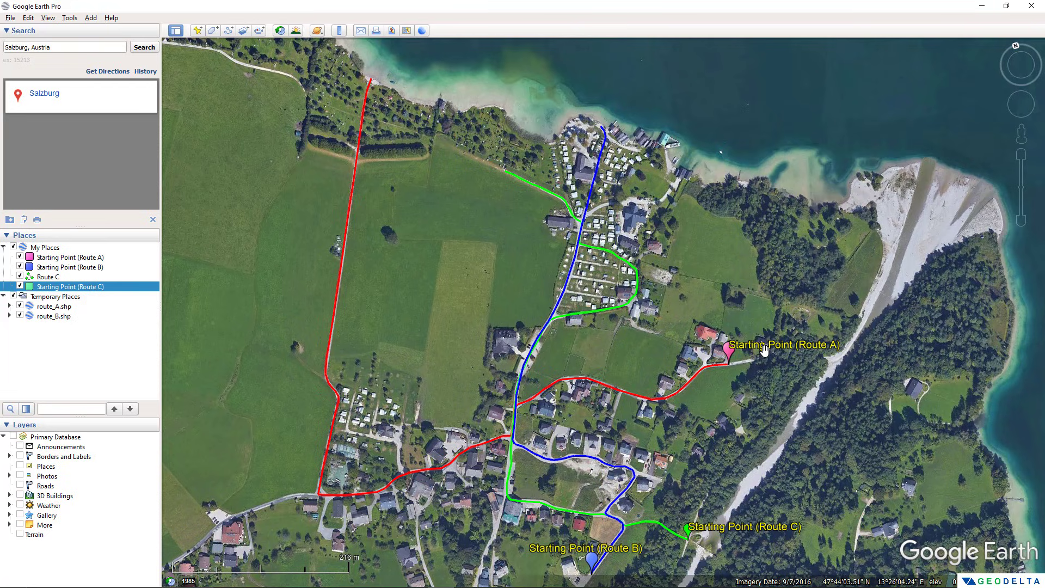
# - Hide the sidebar to give the routes more room and open the map layout for saving the view as an image
pyautogui.scroll(-1, 669, 359)
pyautogui.scroll(-1, 656, 376)
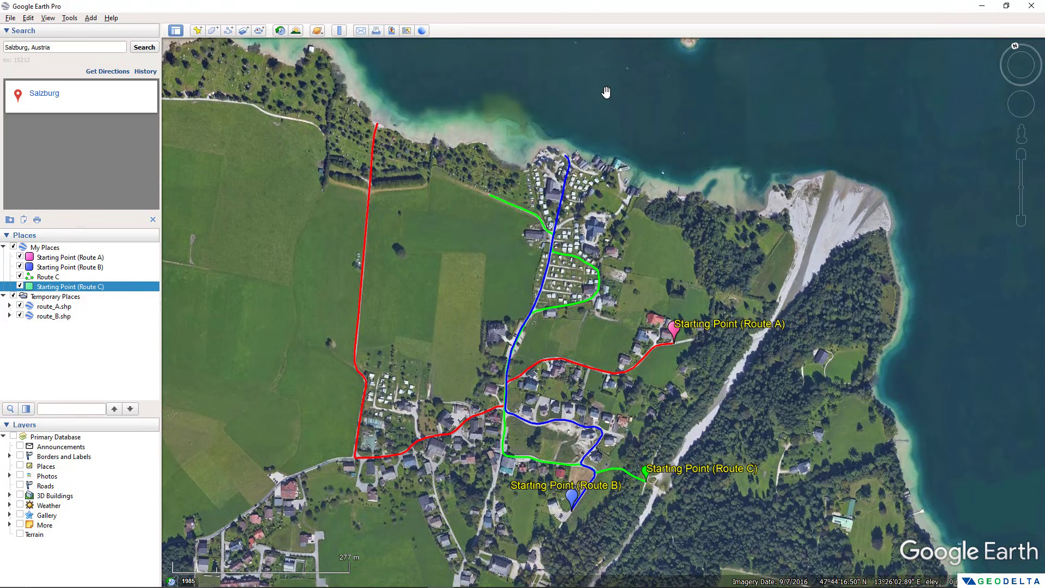
pyautogui.click(176, 32)
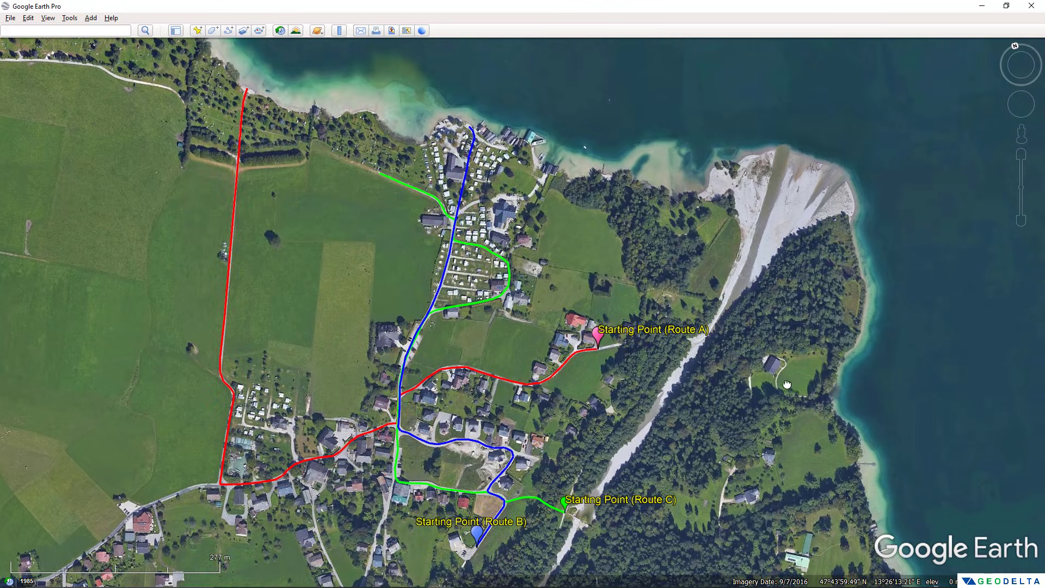
pyautogui.moveTo(786, 381); pyautogui.dragTo(714, 388)
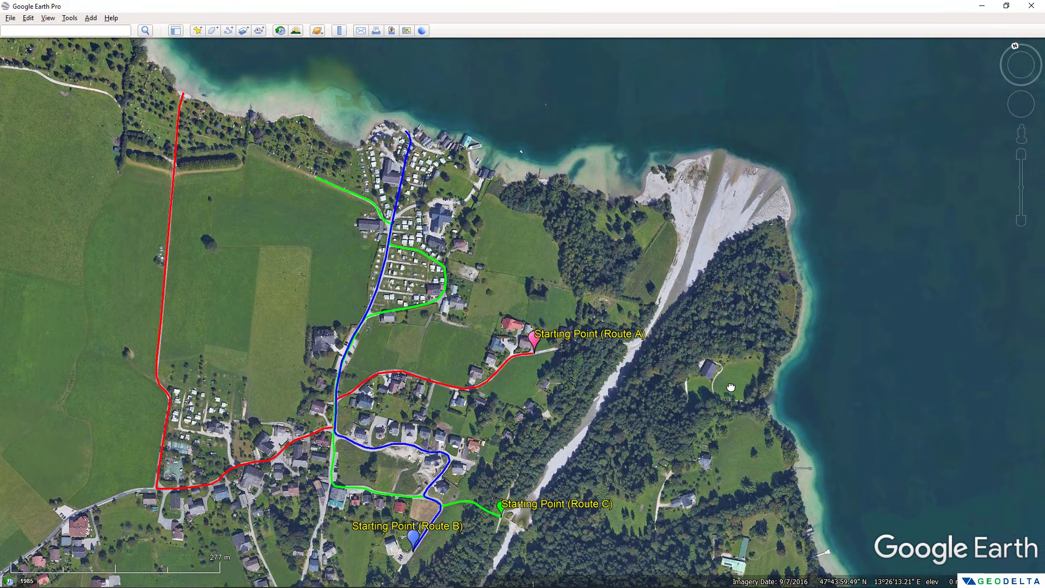
pyautogui.click(10, 18)
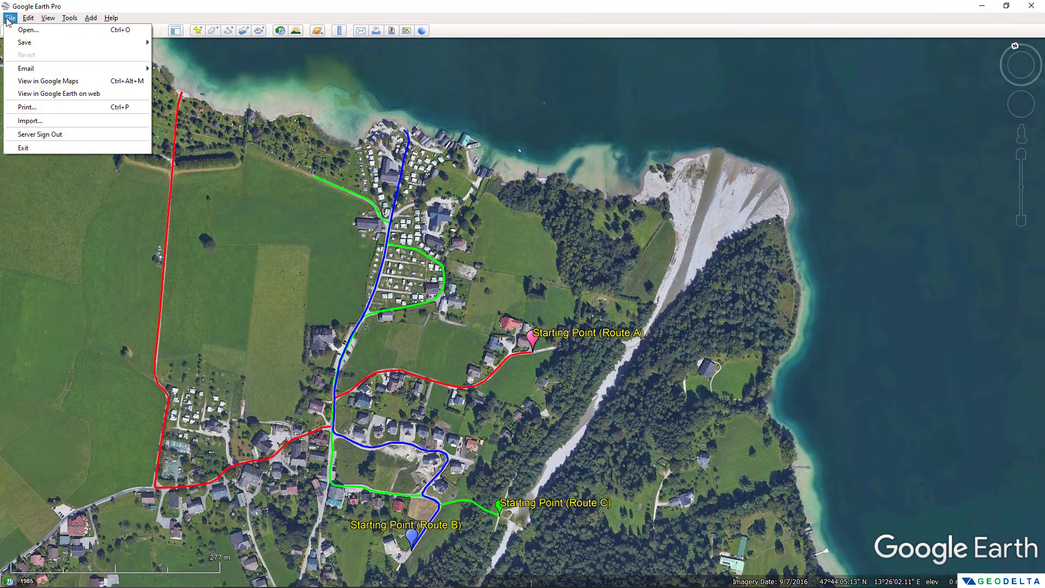
pyautogui.moveTo(30, 45)
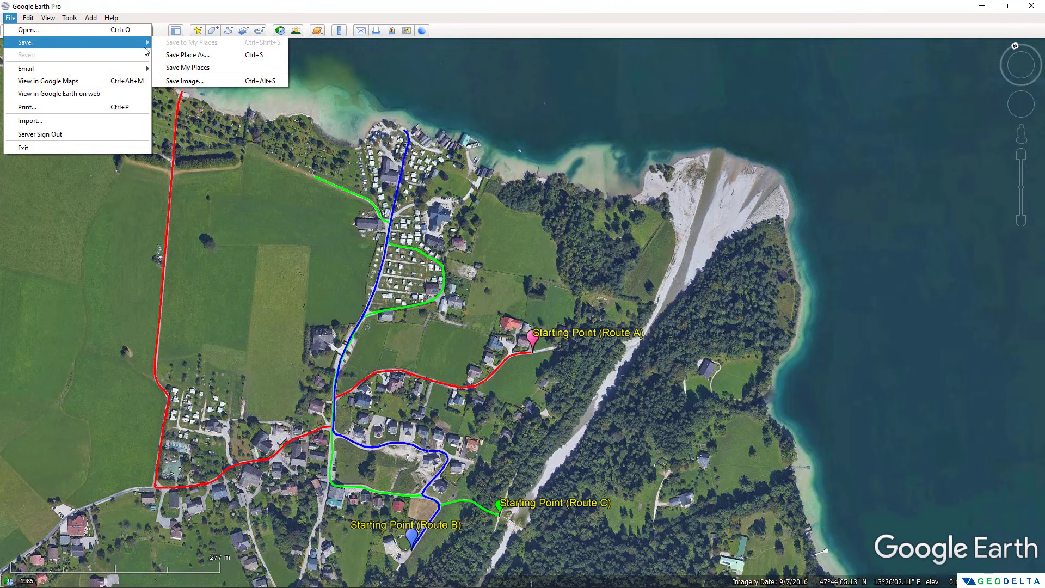
pyautogui.click(185, 81)
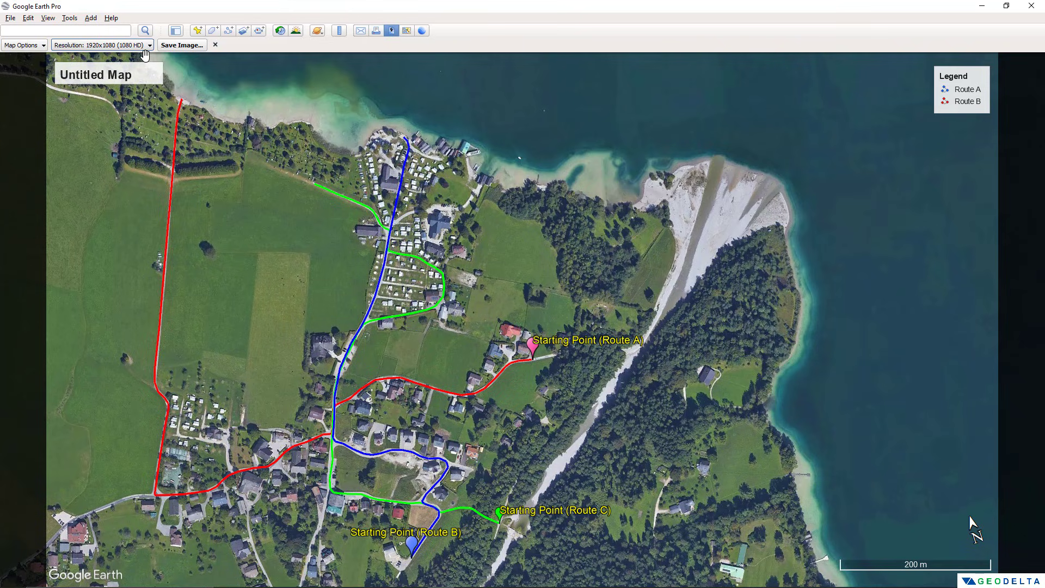
# - Try the Current (1920x984) image resolution and set it back to 1920x1080 (1080 HD)
pyautogui.click(105, 47)
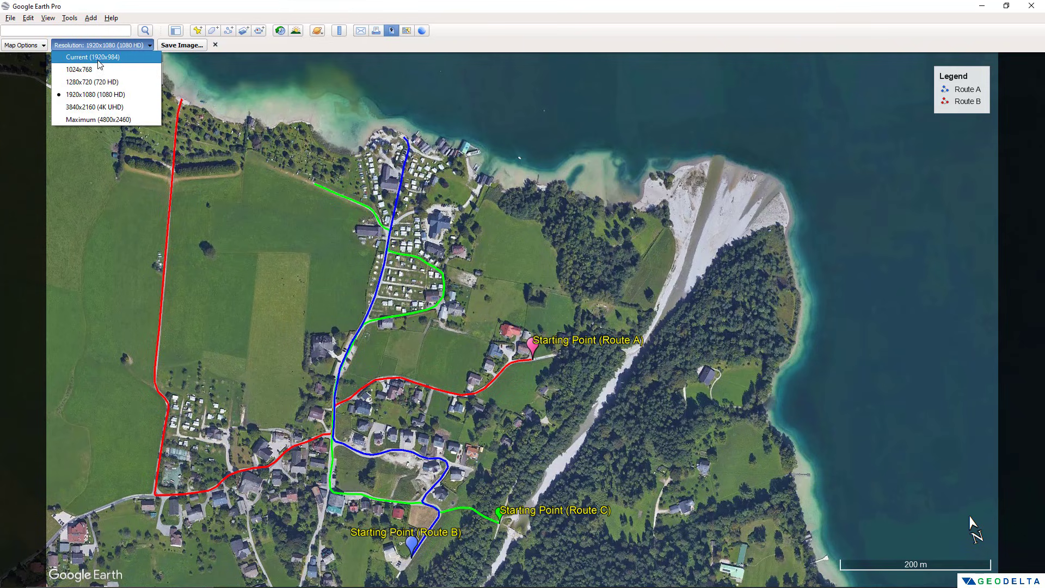
pyautogui.click(125, 57)
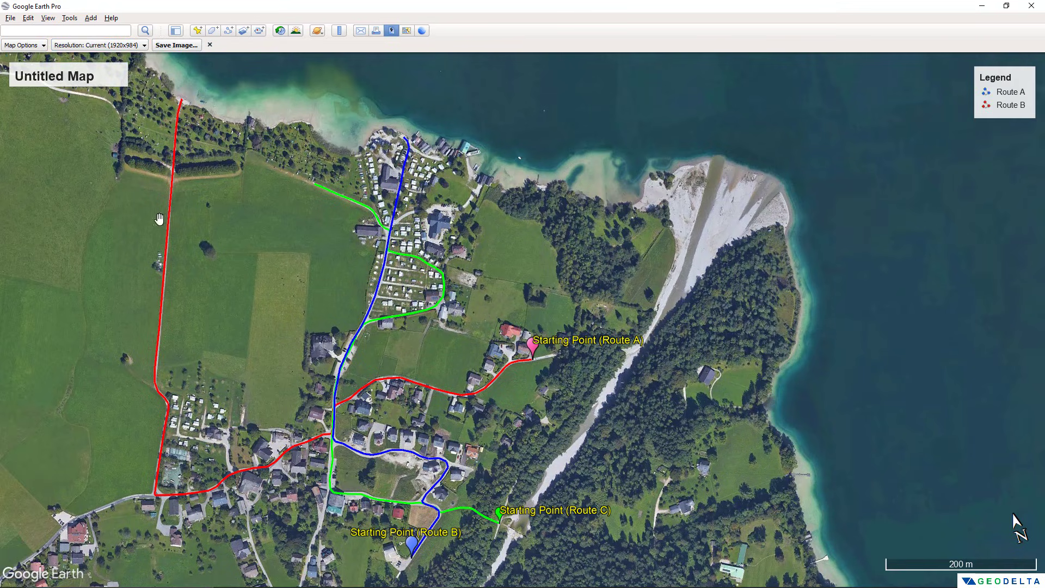
pyautogui.click(107, 48)
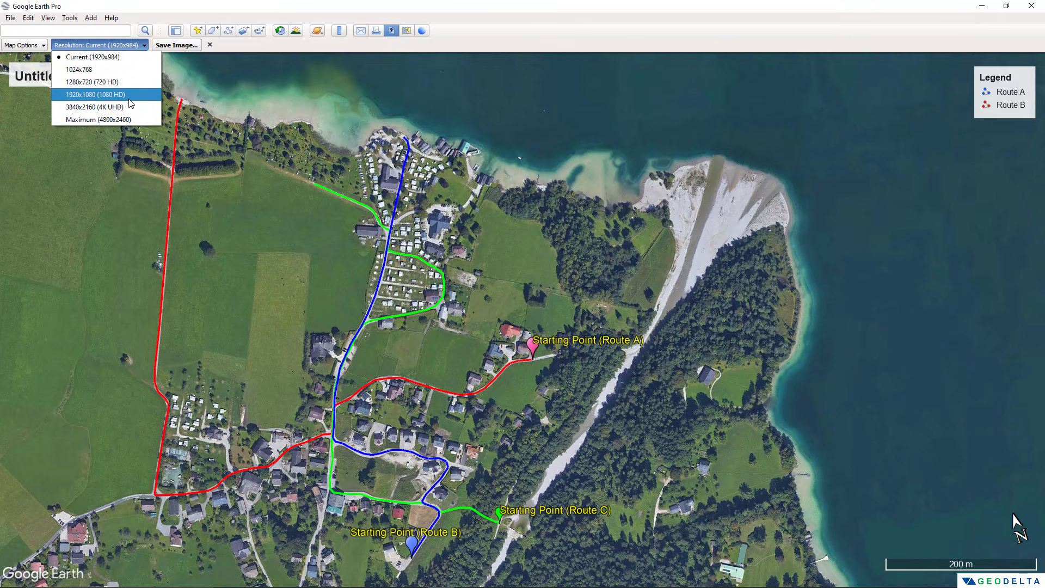
pyautogui.click(96, 94)
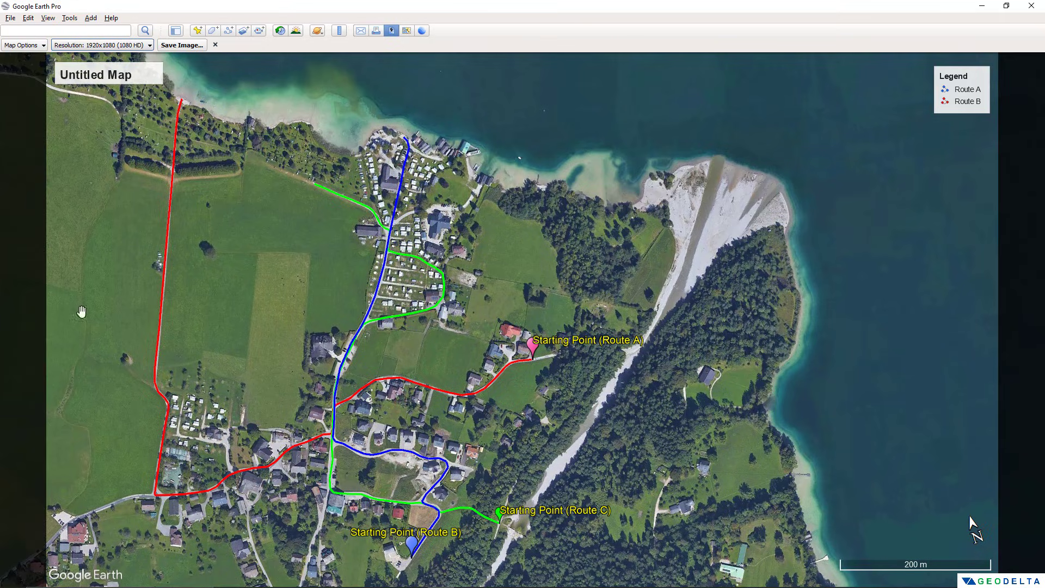
# - Try the Google Earth logo beside the legend and move it back to the map's lower-left corner
pyautogui.moveTo(287, 346); pyautogui.dragTo(303, 368)
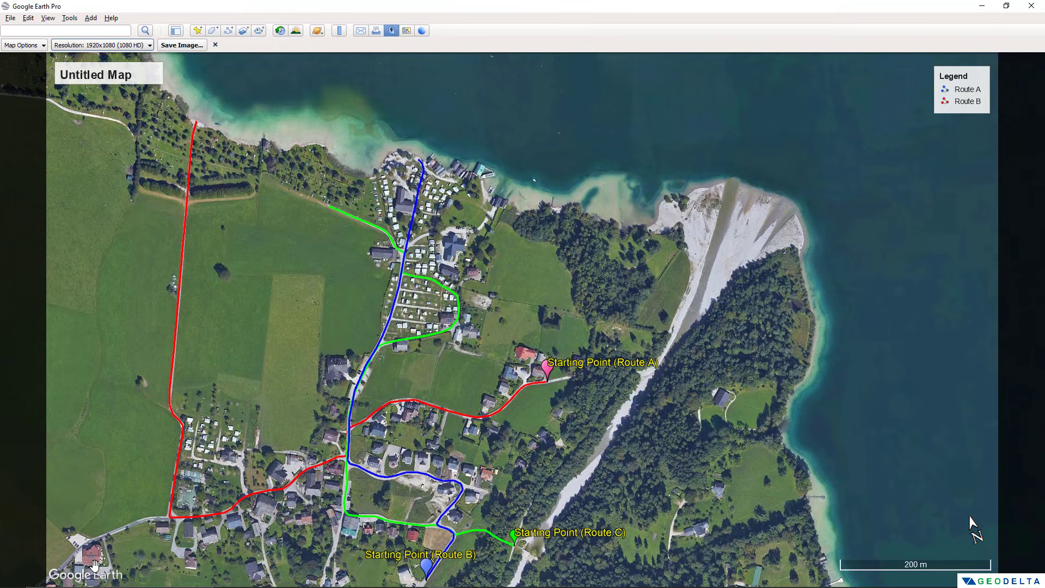
pyautogui.moveTo(100, 583); pyautogui.dragTo(951, 72)
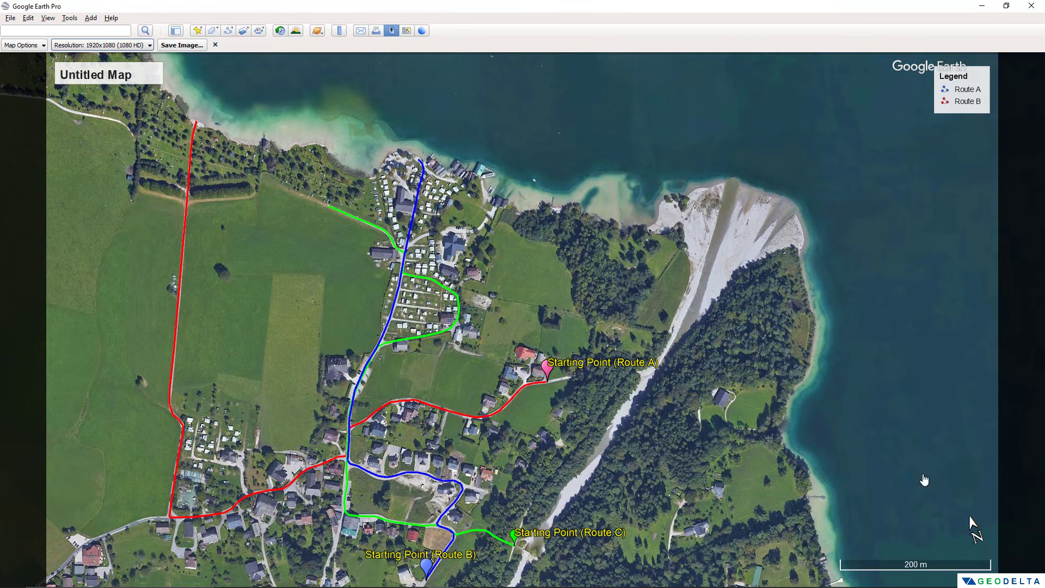
pyautogui.moveTo(924, 480); pyautogui.dragTo(119, 576)
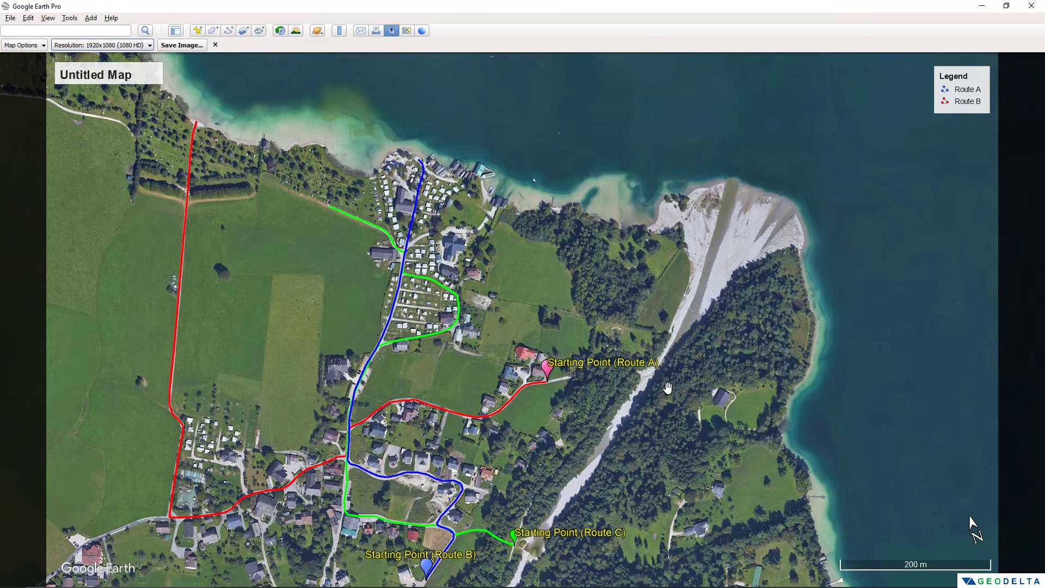
# - Tilt the view over the routes and reset both its tilt and compass so north points up
pyautogui.moveTo(667, 392); pyautogui.dragTo(689, 390)
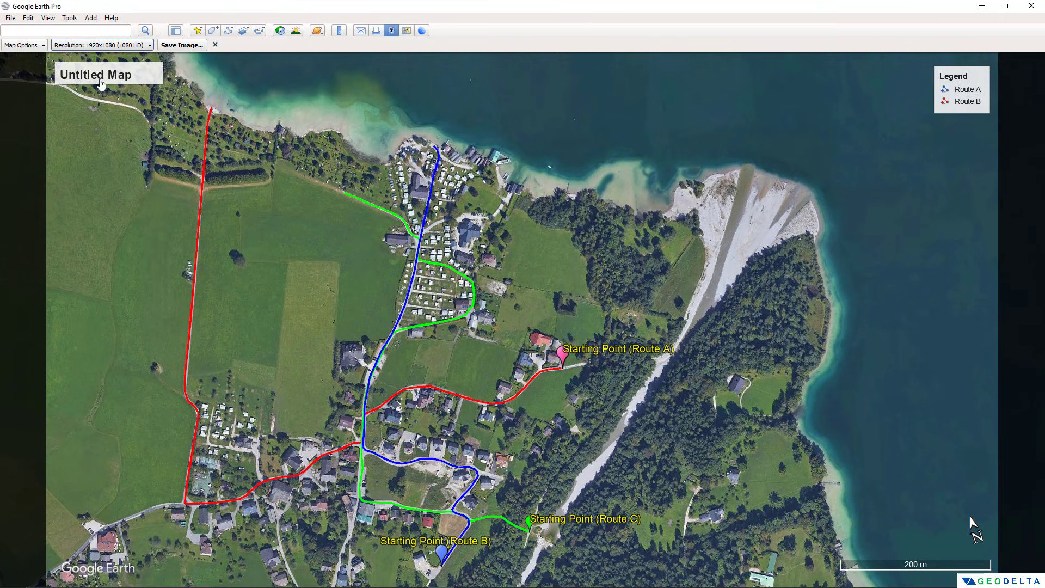
pyautogui.click(48, 18)
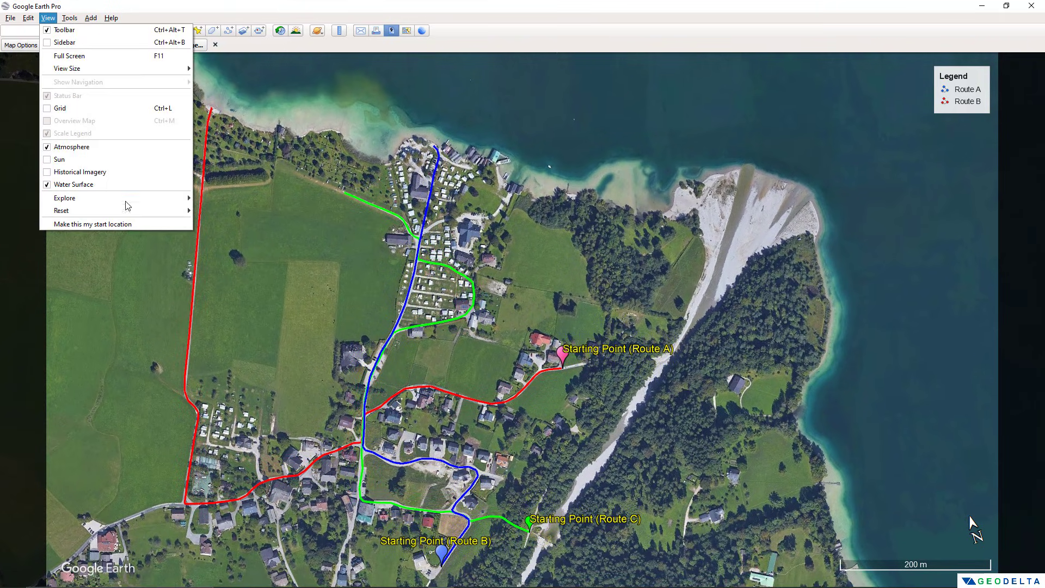
pyautogui.moveTo(120, 214)
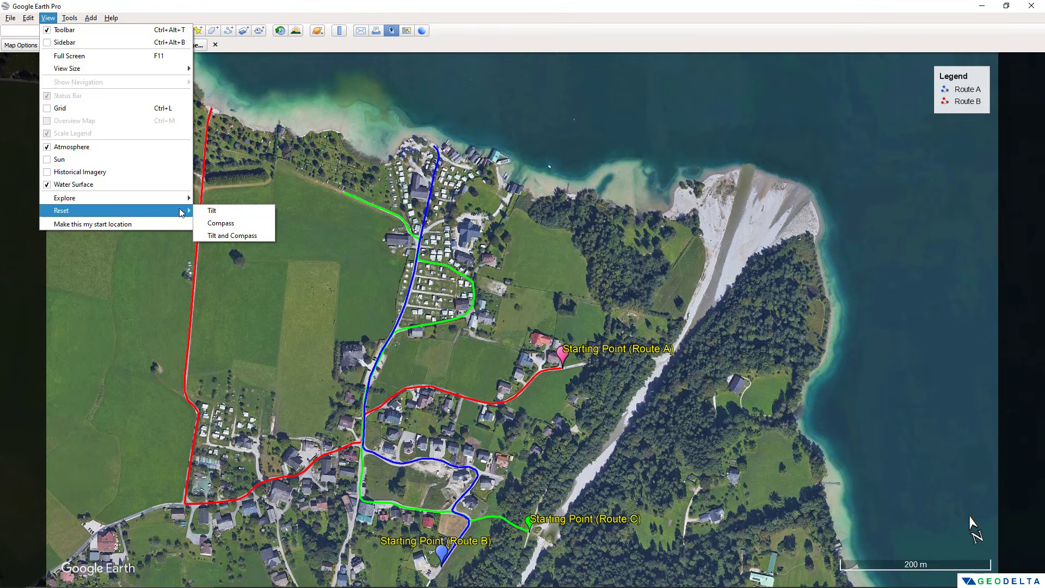
pyautogui.click(368, 292)
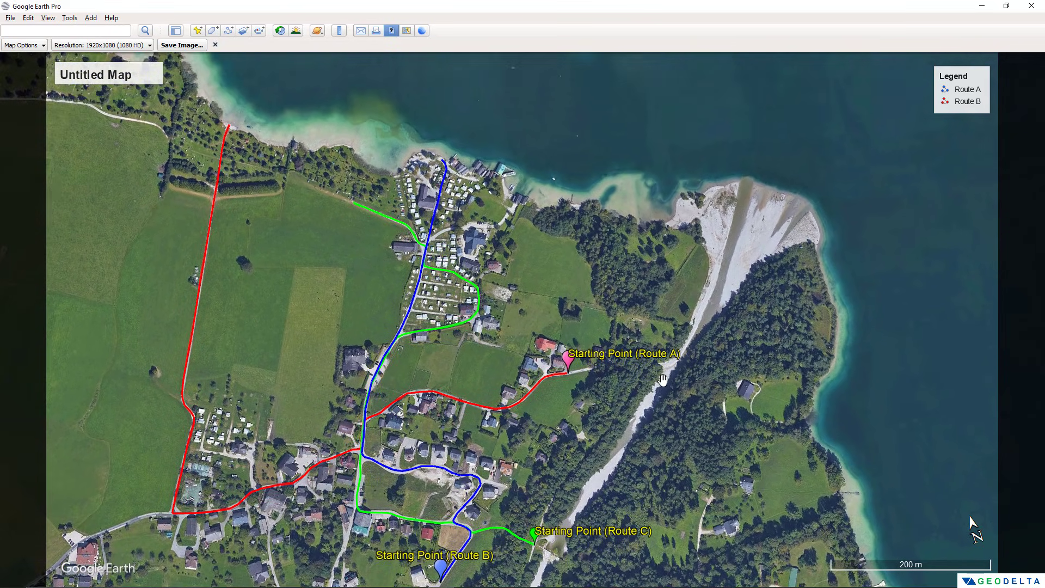
pyautogui.scroll(3, 545, 222)
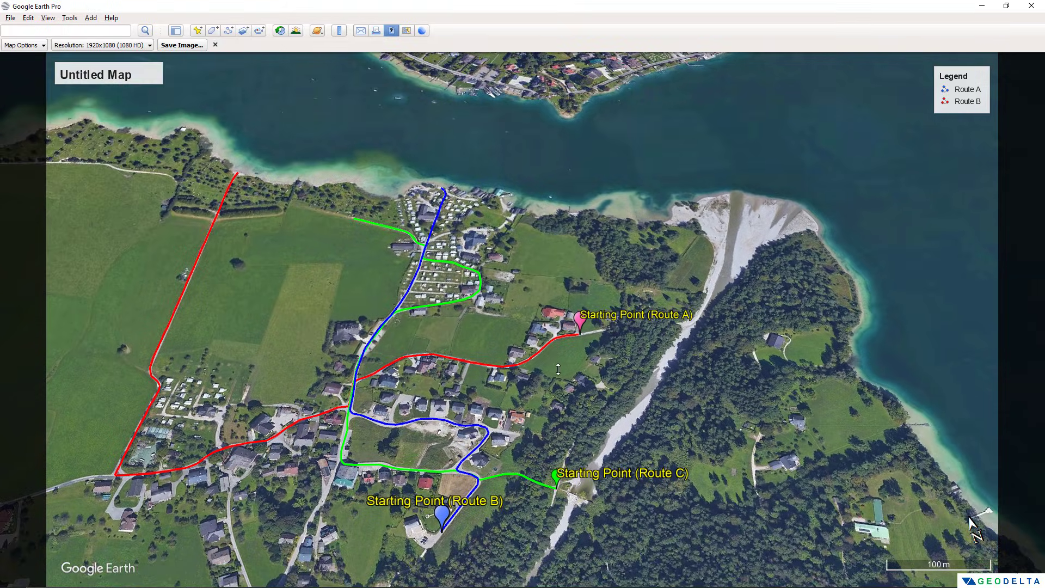
pyautogui.click(48, 18)
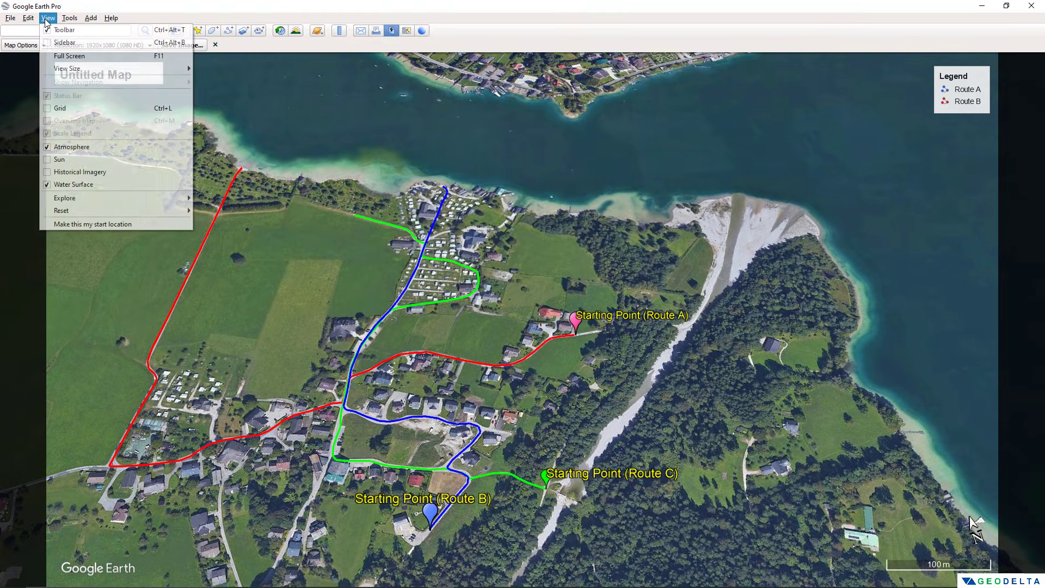
pyautogui.moveTo(116, 210)
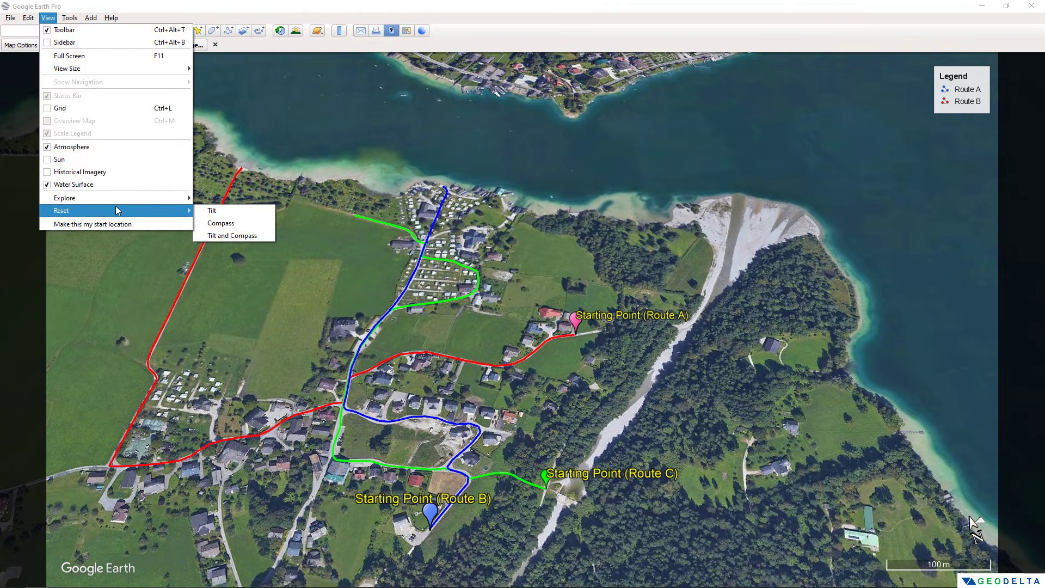
pyautogui.click(233, 236)
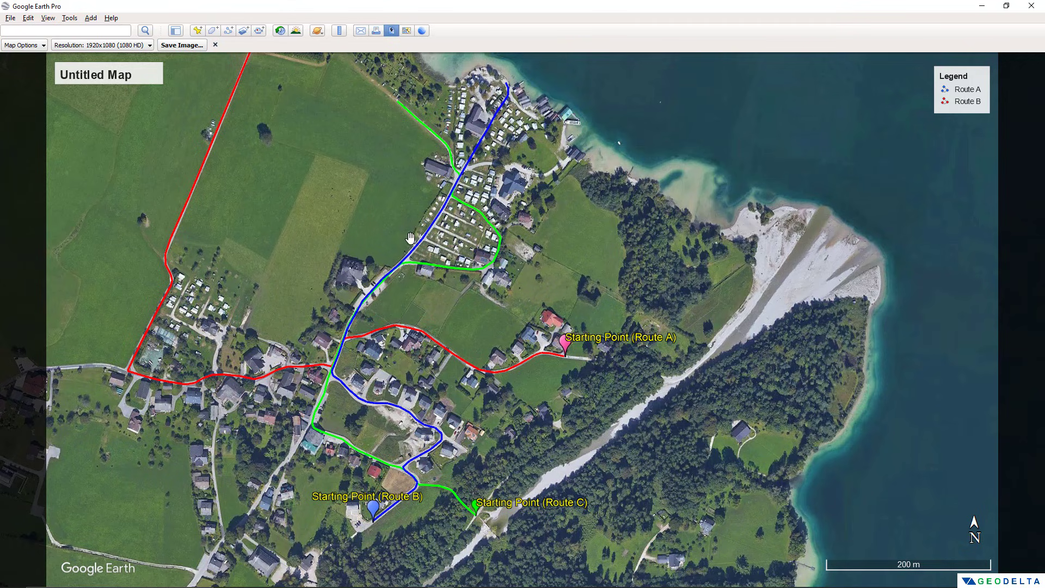
# - Rotate the map away from north and reset its tilt and compass once more
pyautogui.click(975, 536)
pyautogui.moveTo(447, 481); pyautogui.dragTo(436, 471)
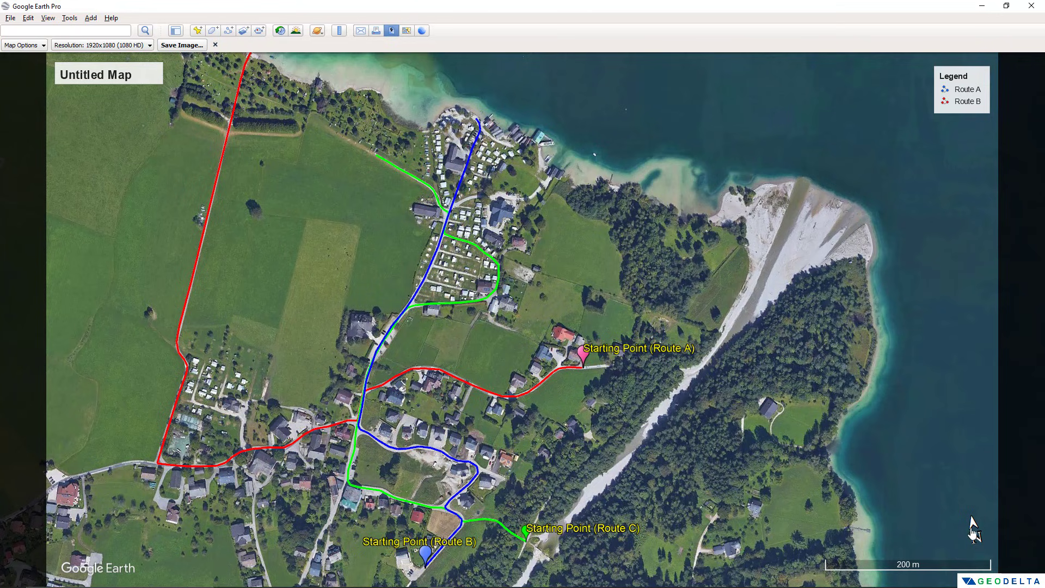
pyautogui.click(48, 18)
pyautogui.moveTo(29, 20)
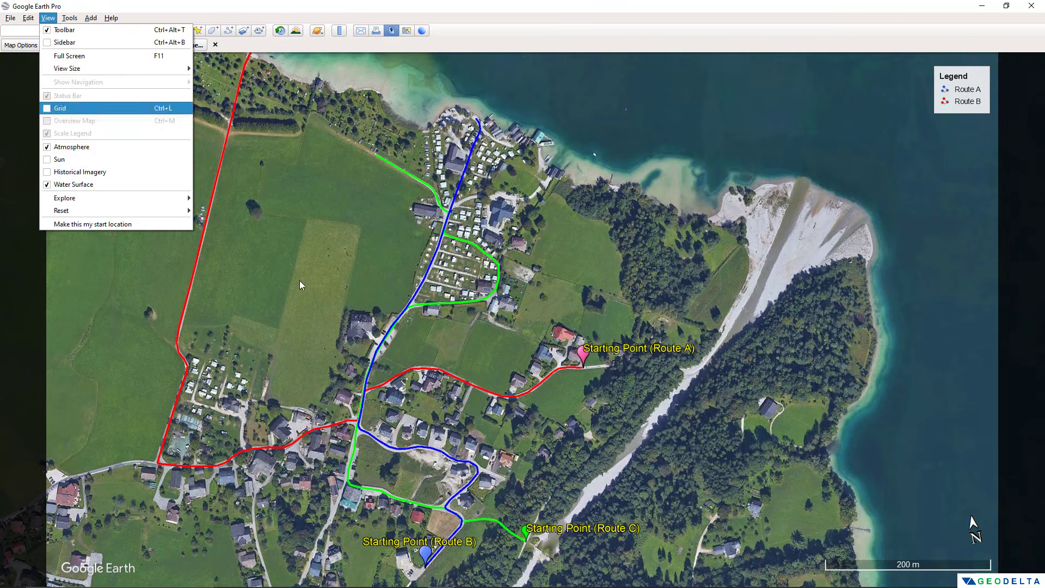
pyautogui.moveTo(180, 210)
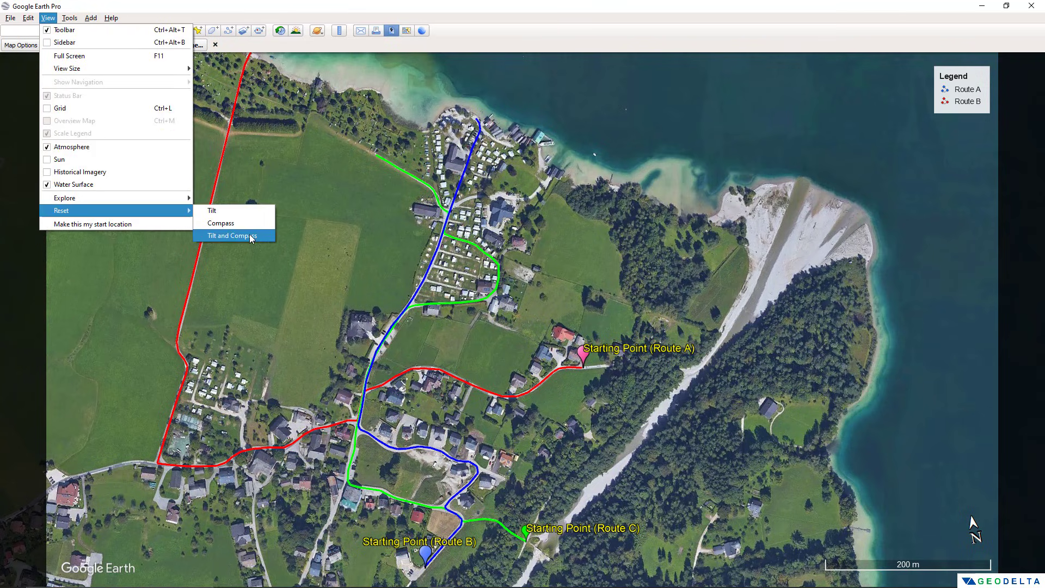
pyautogui.click(252, 235)
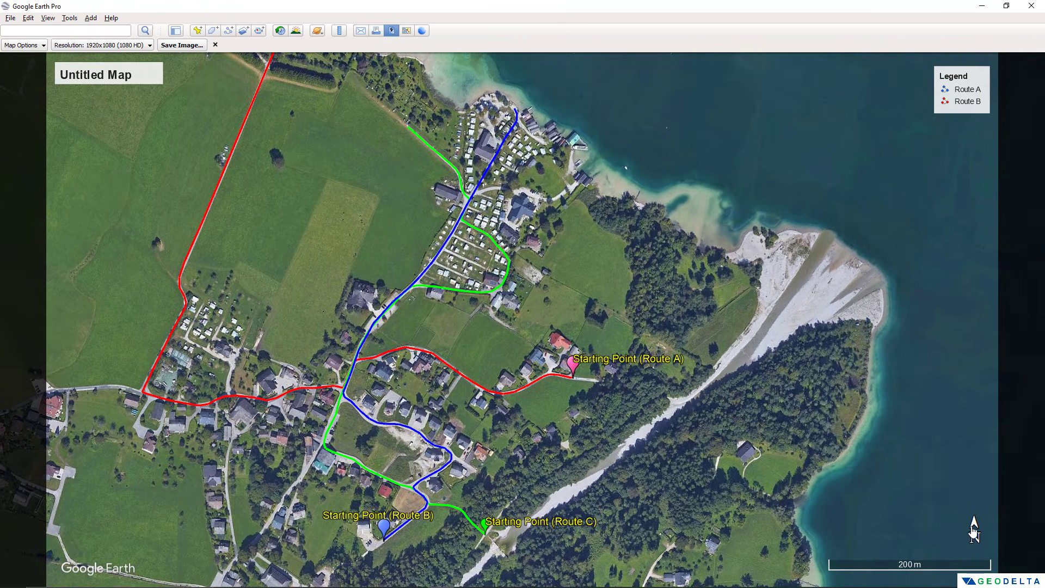
# - Move the legend down onto the lake near the map's right edge and the north arrow to the map's upper-right corner
pyautogui.scroll(-2, 373, 240)
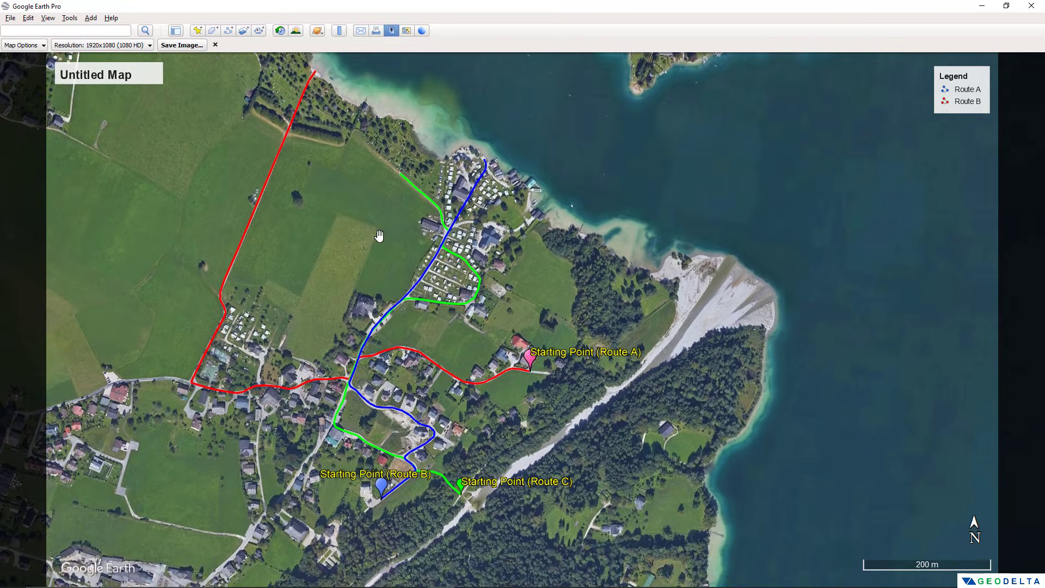
pyautogui.moveTo(380, 236); pyautogui.dragTo(381, 289)
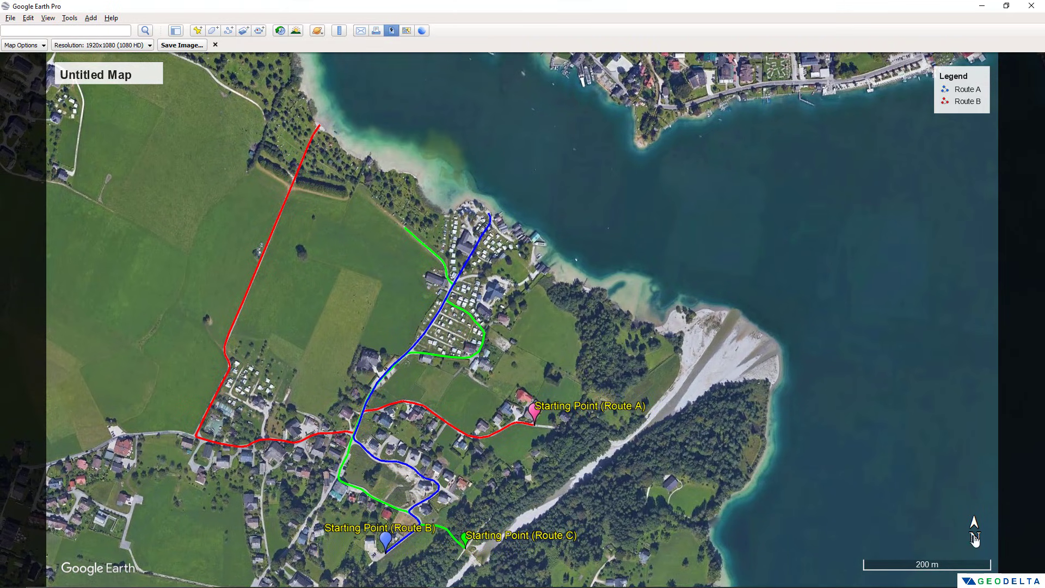
pyautogui.moveTo(973, 510)
pyautogui.mouseDown()
pyautogui.moveTo(866, 307)
pyautogui.moveTo(824, 279)
pyautogui.moveTo(849, 227)
pyautogui.mouseUp()
pyautogui.moveTo(963, 100); pyautogui.dragTo(932, 405)
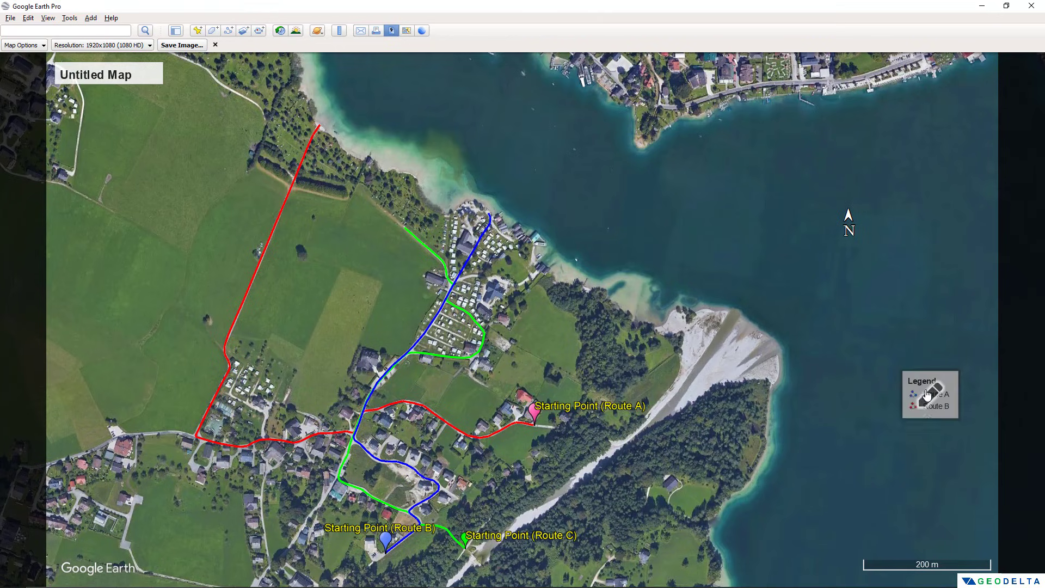
pyautogui.moveTo(855, 217)
pyautogui.mouseDown()
pyautogui.moveTo(903, 184)
pyautogui.moveTo(836, 223)
pyautogui.mouseUp()
pyautogui.moveTo(847, 223); pyautogui.dragTo(979, 97)
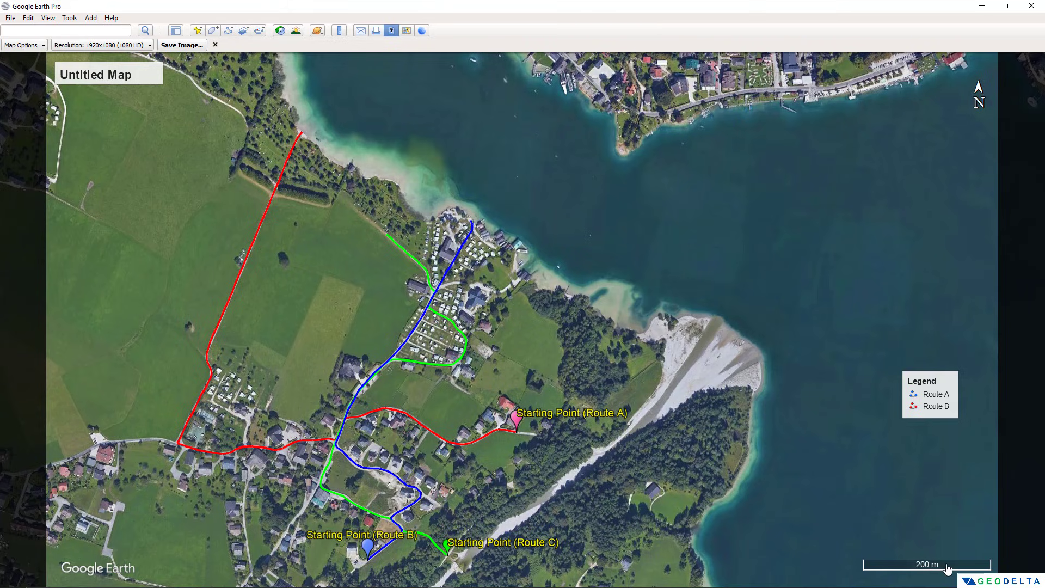
# - Shift the scale bar slightly inward along the map's lower edge and move the legend up beneath the north arrow
pyautogui.moveTo(948, 568); pyautogui.dragTo(940, 569)
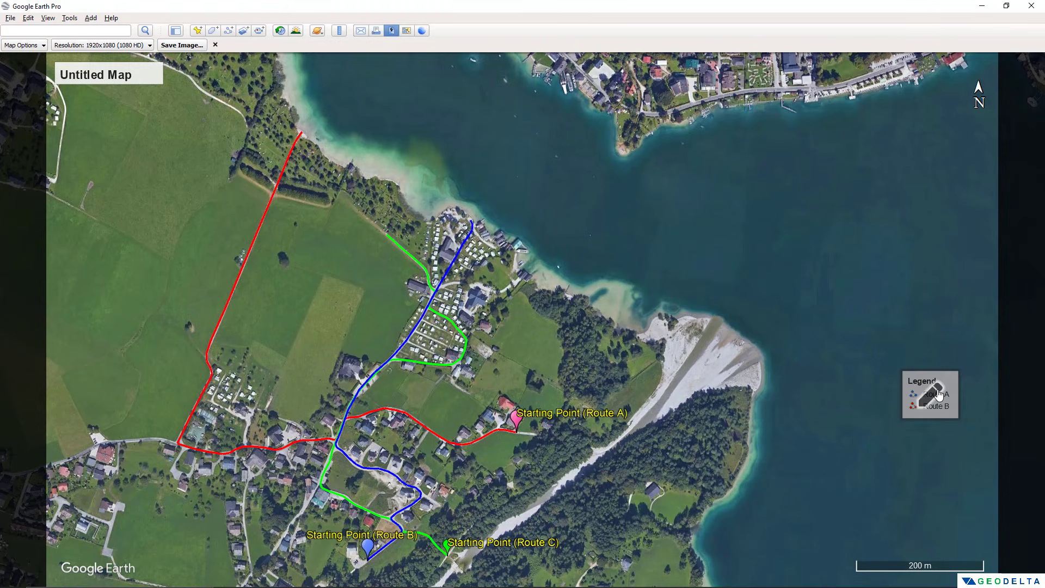
pyautogui.moveTo(942, 402); pyautogui.dragTo(964, 186)
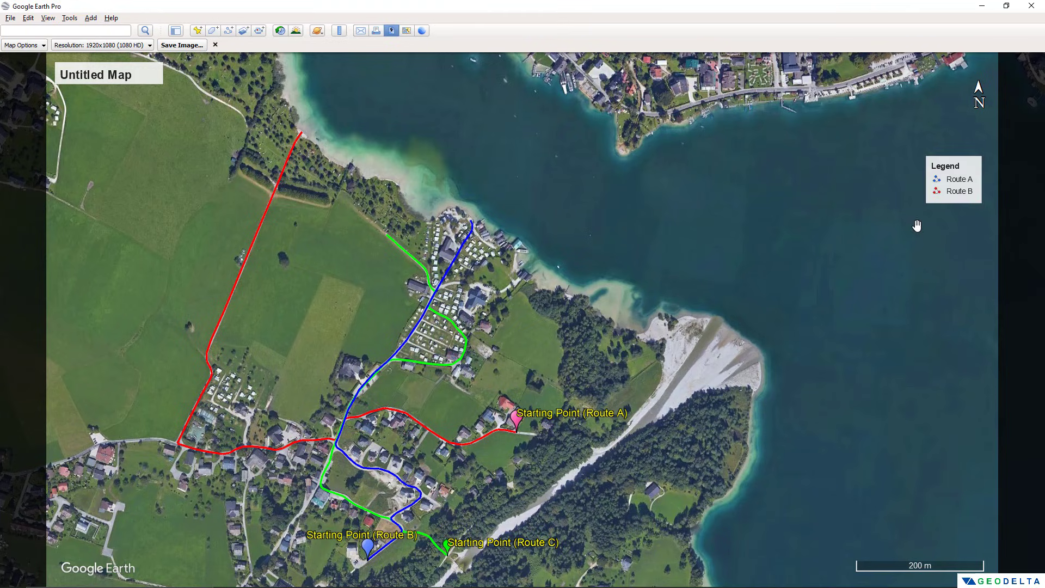
# - Refresh the legend from the current view with Routes A, B and C and their three starting points all included
pyautogui.click(957, 195)
pyautogui.click(510, 389)
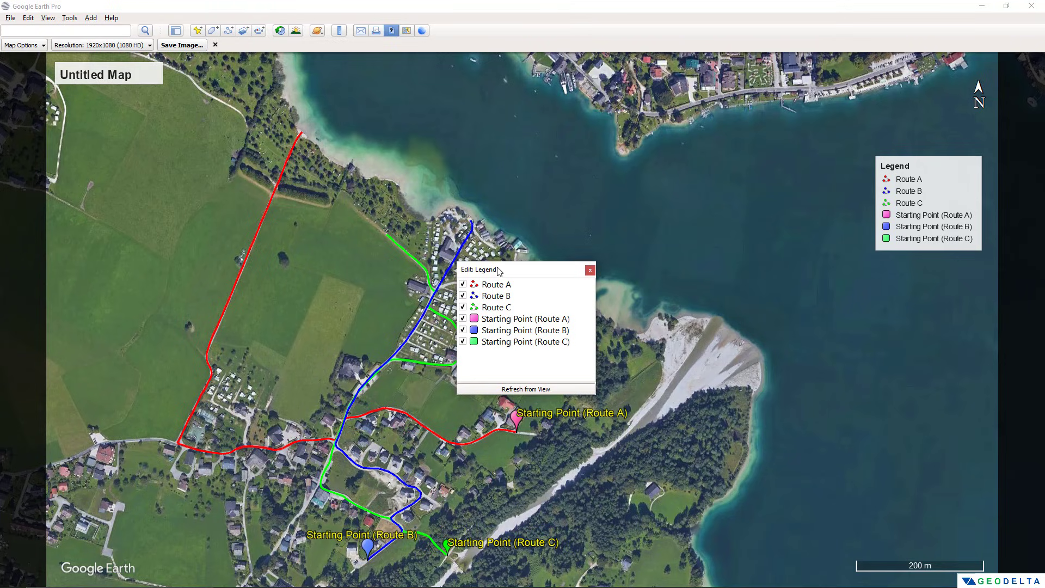
pyautogui.click(526, 390)
pyautogui.click(525, 368)
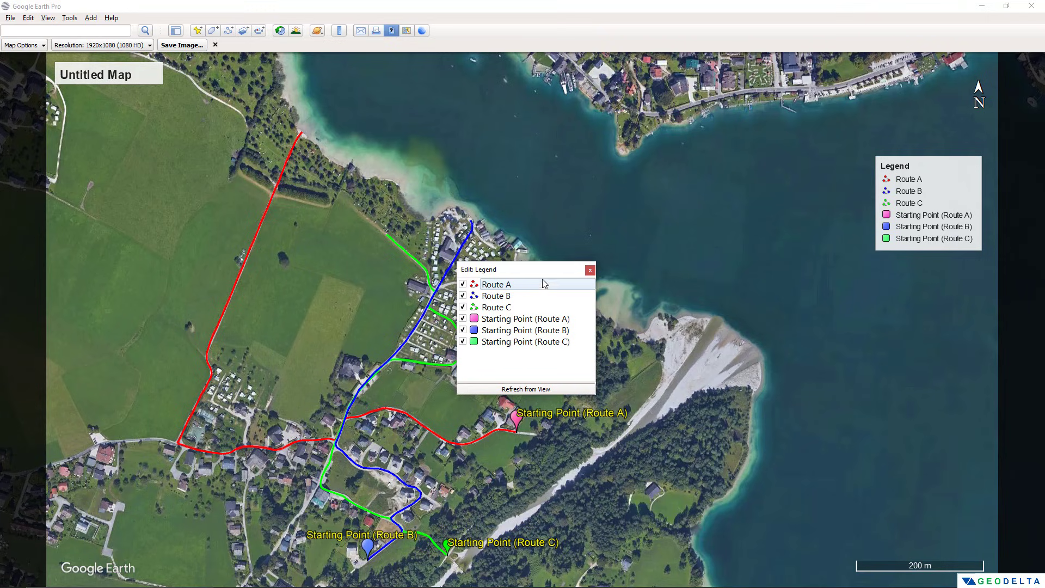
pyautogui.click(533, 324)
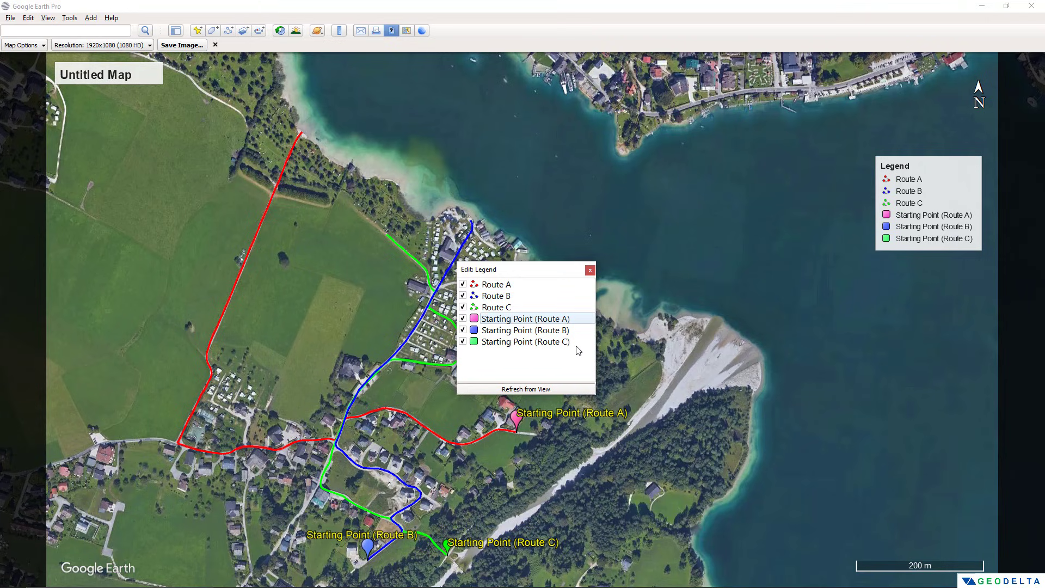
pyautogui.press('Escape')
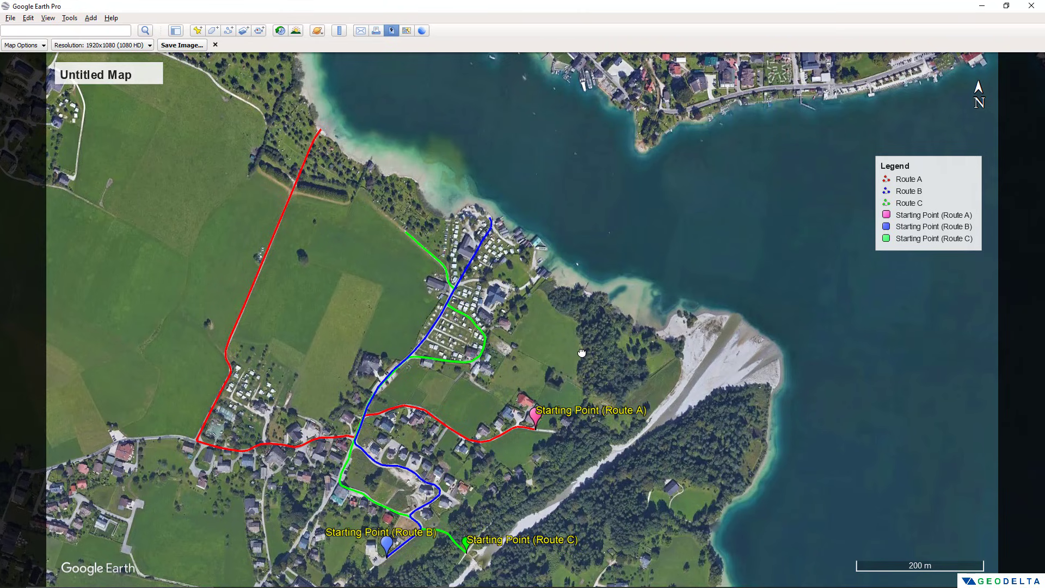
# - Move the map title to the upper middle of the map and set its text to "Jogging Tracks"
pyautogui.moveTo(582, 352); pyautogui.dragTo(583, 356)
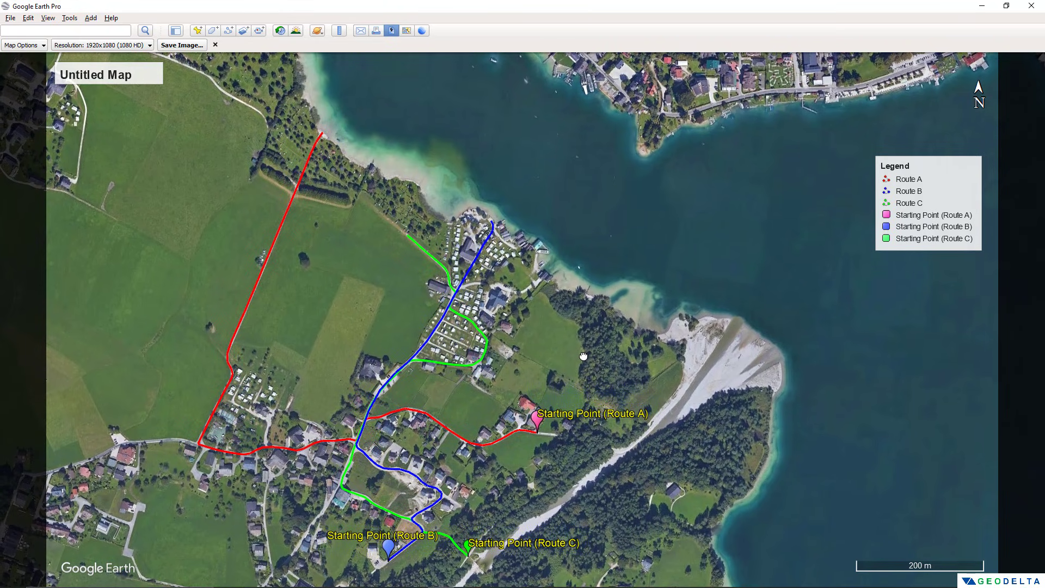
pyautogui.moveTo(144, 81)
pyautogui.mouseDown()
pyautogui.moveTo(497, 99)
pyautogui.moveTo(492, 88)
pyautogui.moveTo(512, 92)
pyautogui.mouseUp()
pyautogui.click(468, 83)
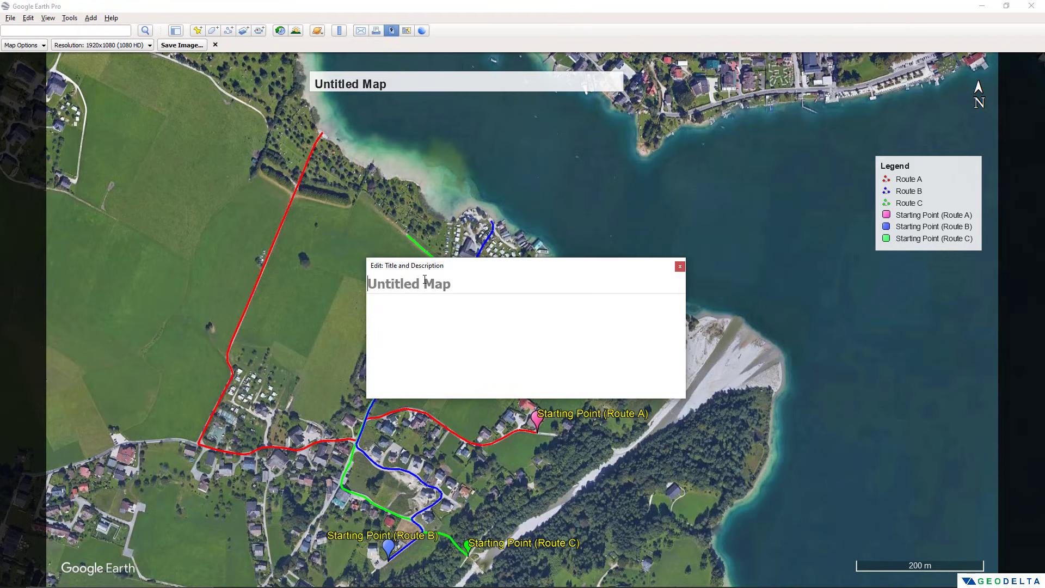
pyautogui.write('Jogging T')
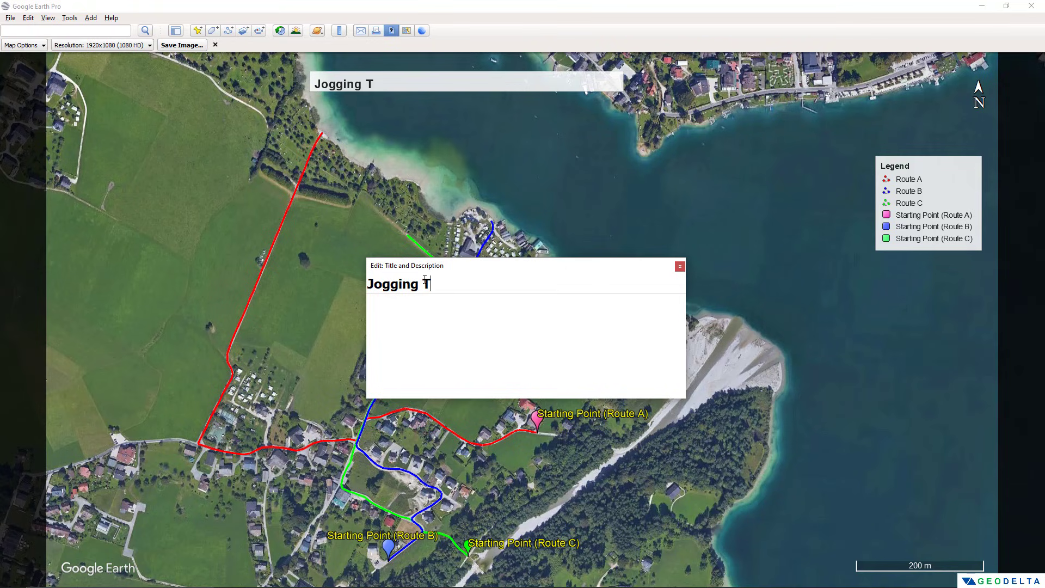
pyautogui.write('racks')
pyautogui.click(680, 266)
# - Narrow the title box and change the map title to "Map of Jogging Tracks"
pyautogui.moveTo(604, 90); pyautogui.dragTo(501, 81)
pyautogui.doubleClick(479, 75)
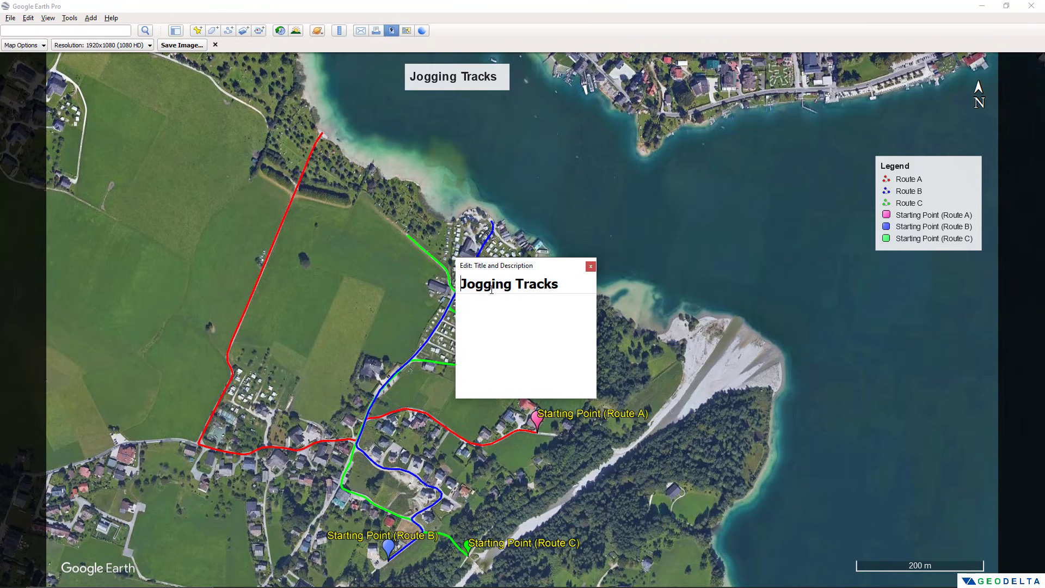
pyautogui.write('Map of')
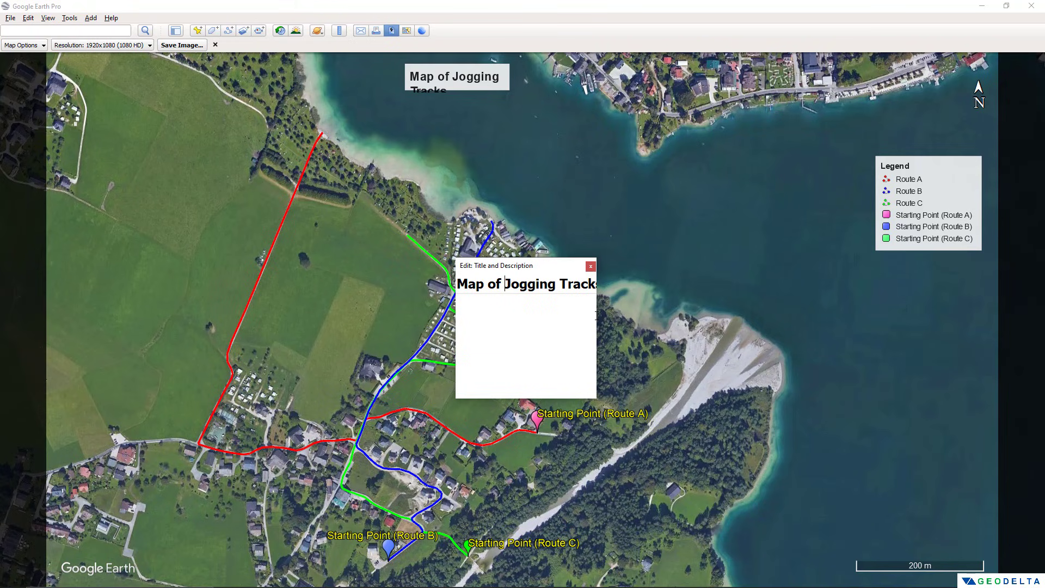
pyautogui.click(600, 291)
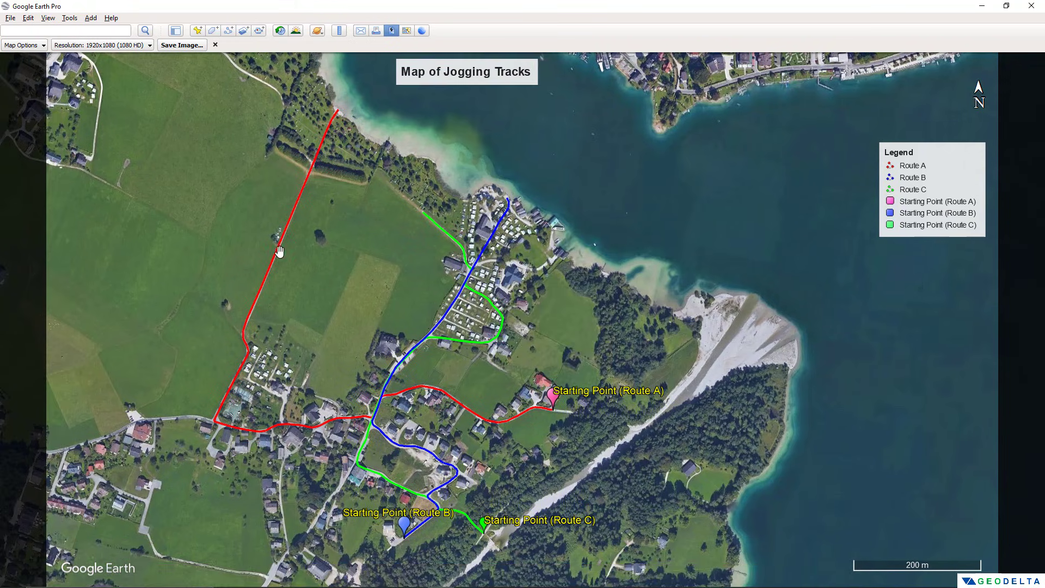
# - Save the map layout as a JPEG image named "map of jogging tracks" in the "36. Introduction to Google Maps" folder
pyautogui.click(181, 46)
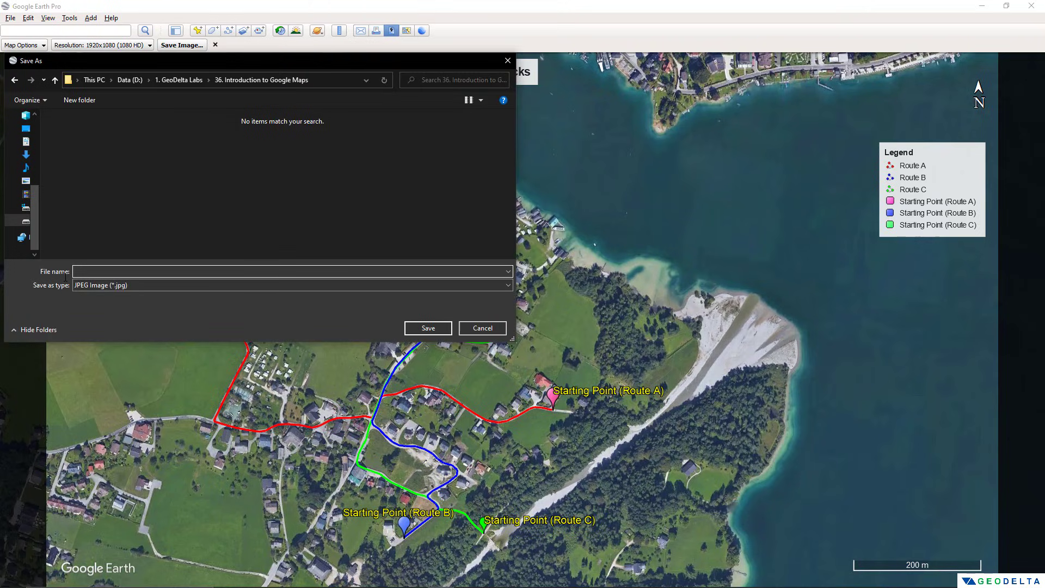
pyautogui.write('map of jogging tracks')
pyautogui.click(173, 284)
pyautogui.click(164, 295)
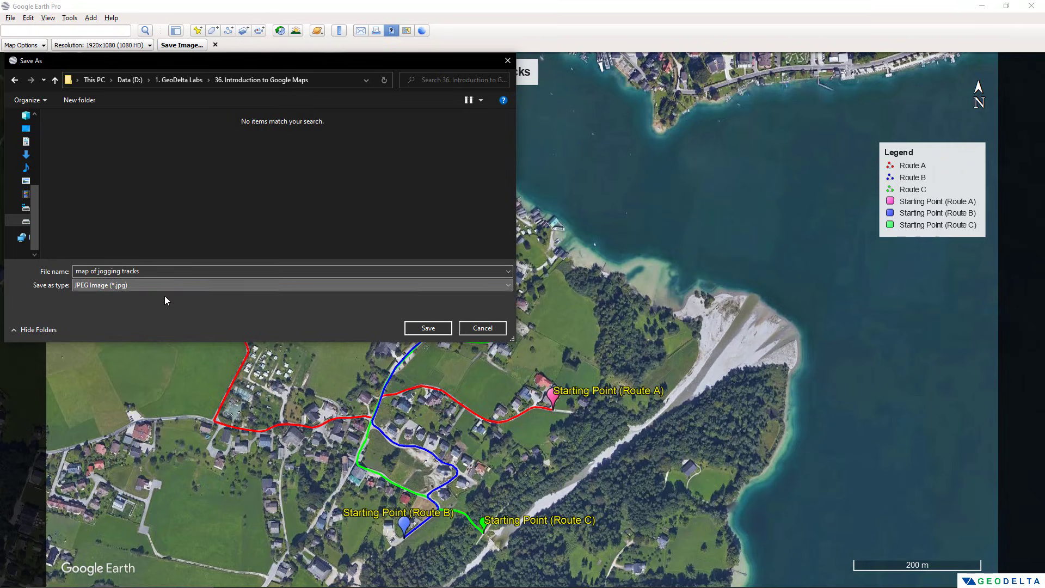
pyautogui.click(439, 330)
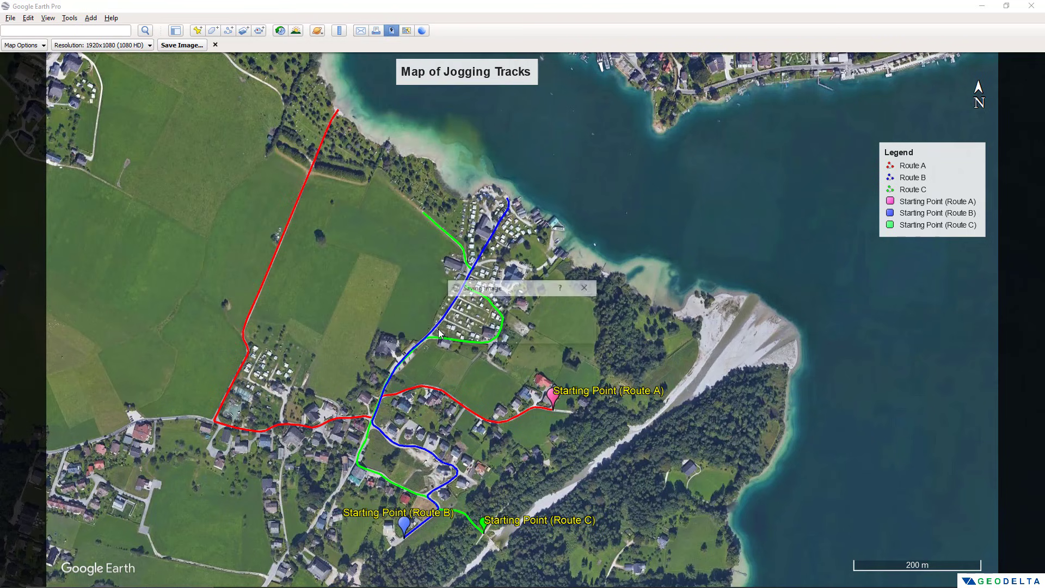